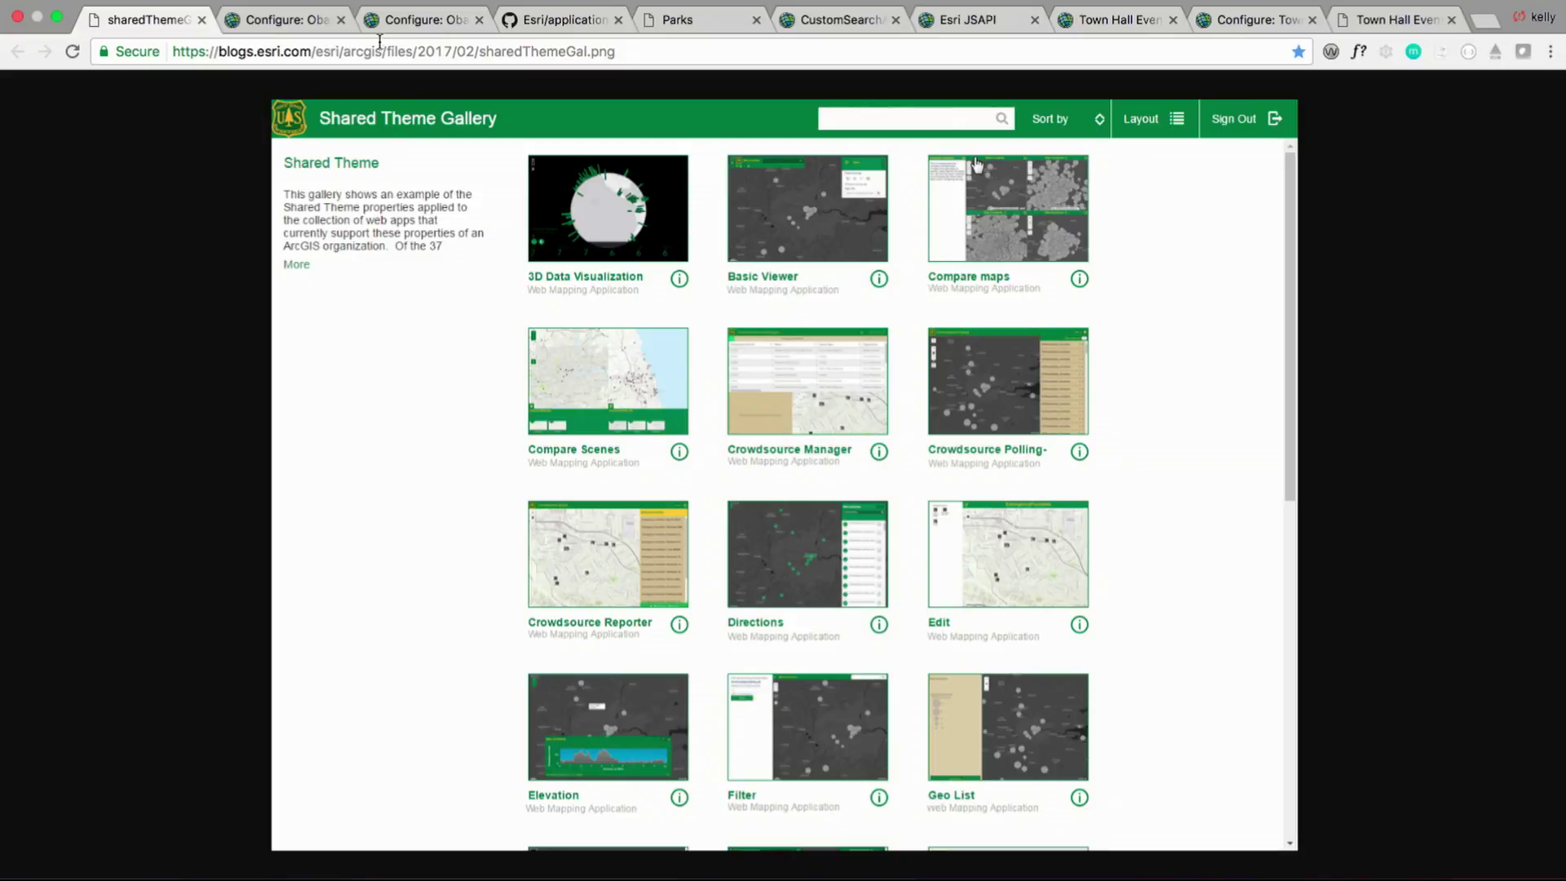
Switch to the Obama International Travel app's configuration page with its theme colors and custom CSS
click(303, 19)
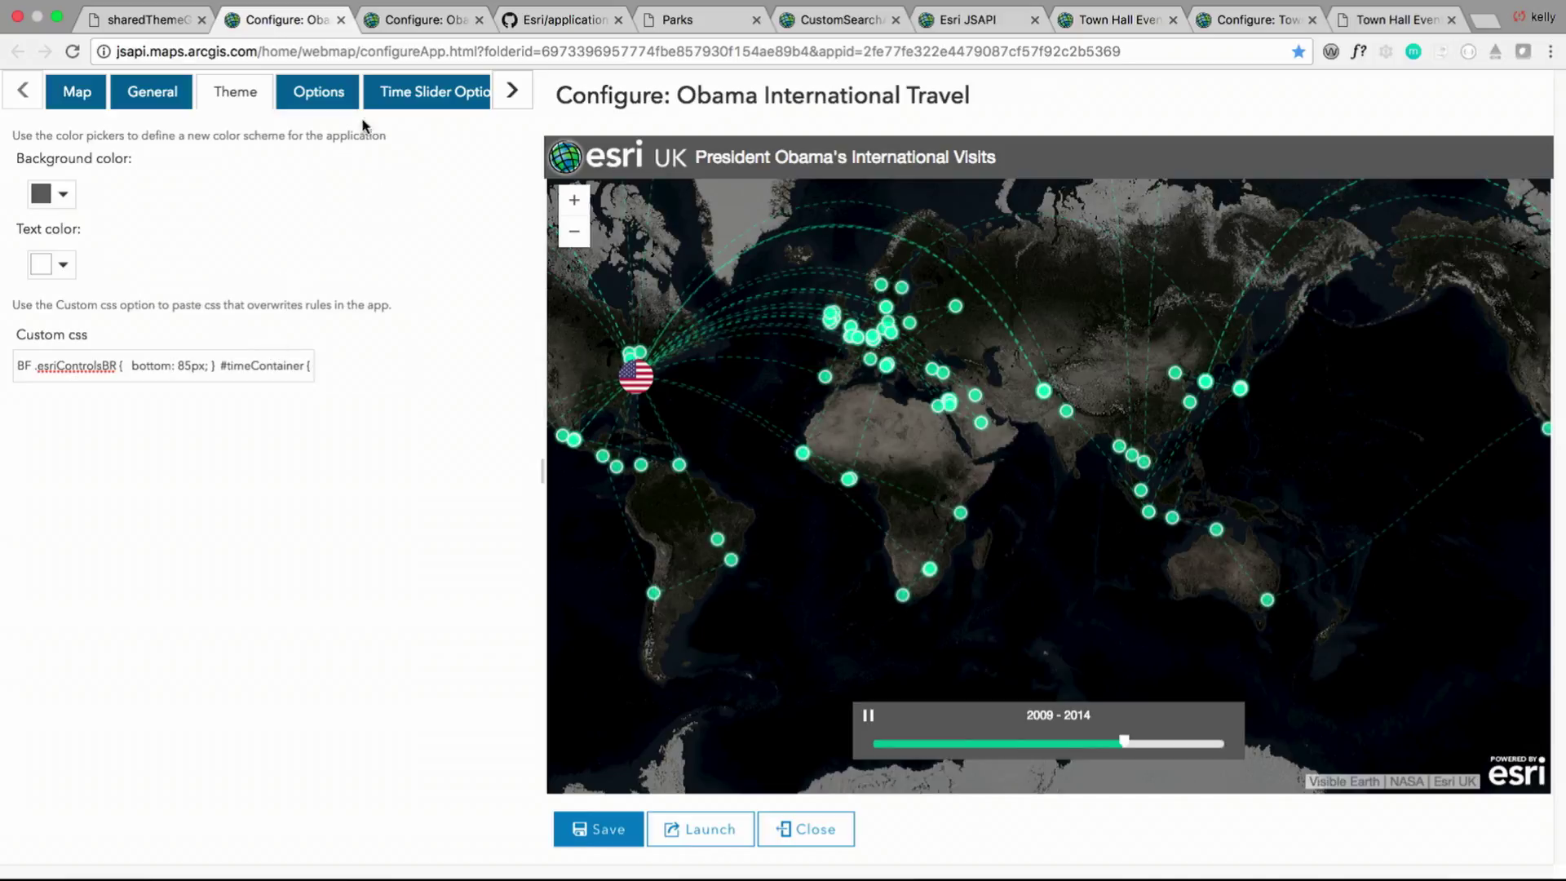
View the wider-map travel app configuration, then go to the application-boilerplate-js GitHub repository
click(406, 31)
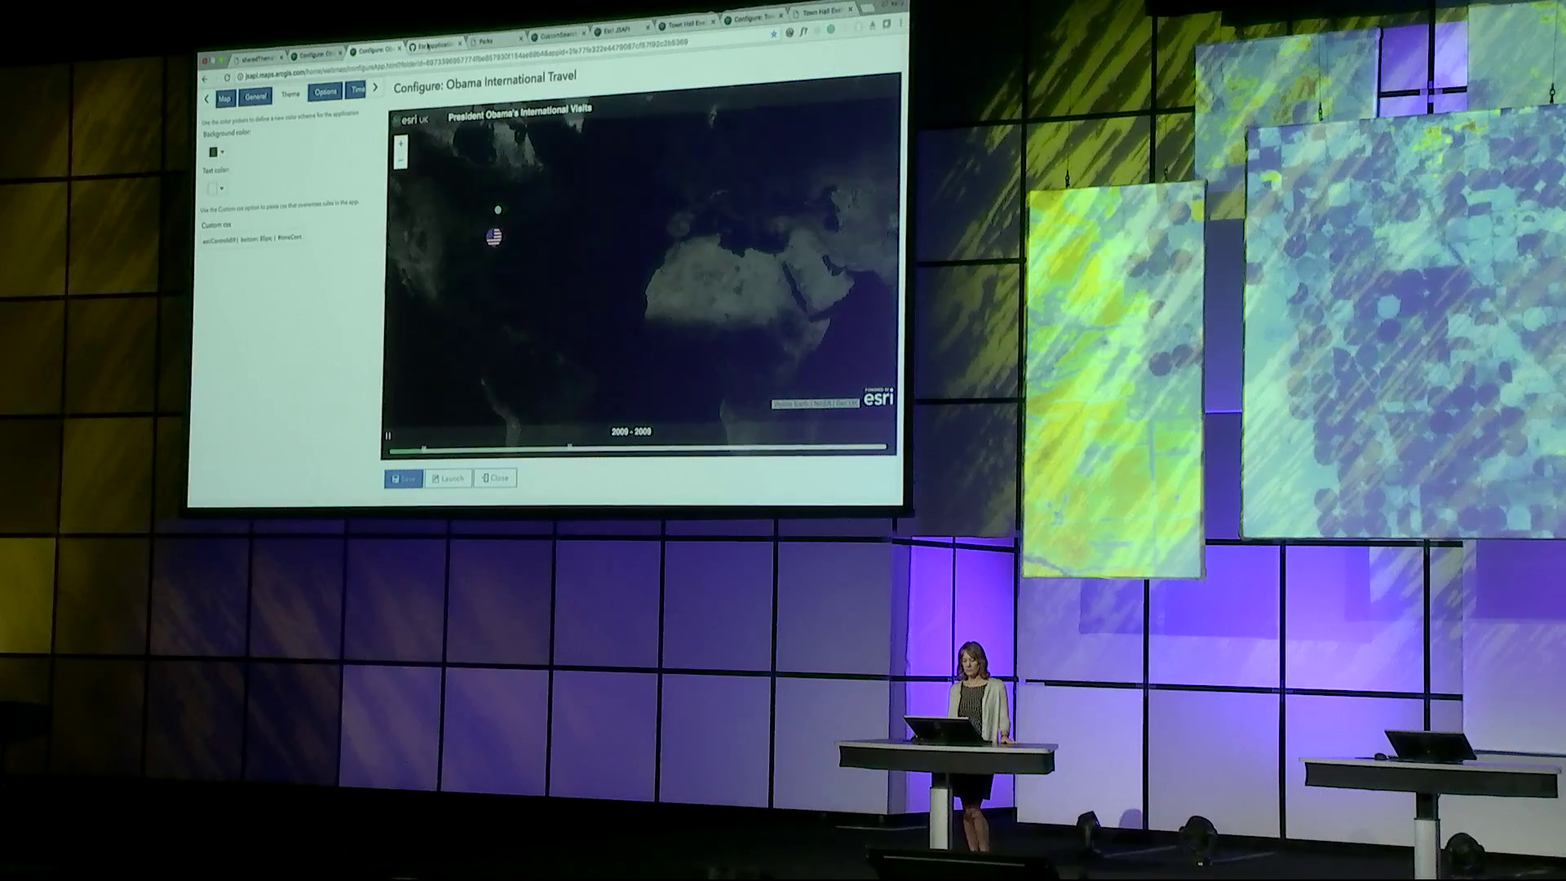
click(429, 46)
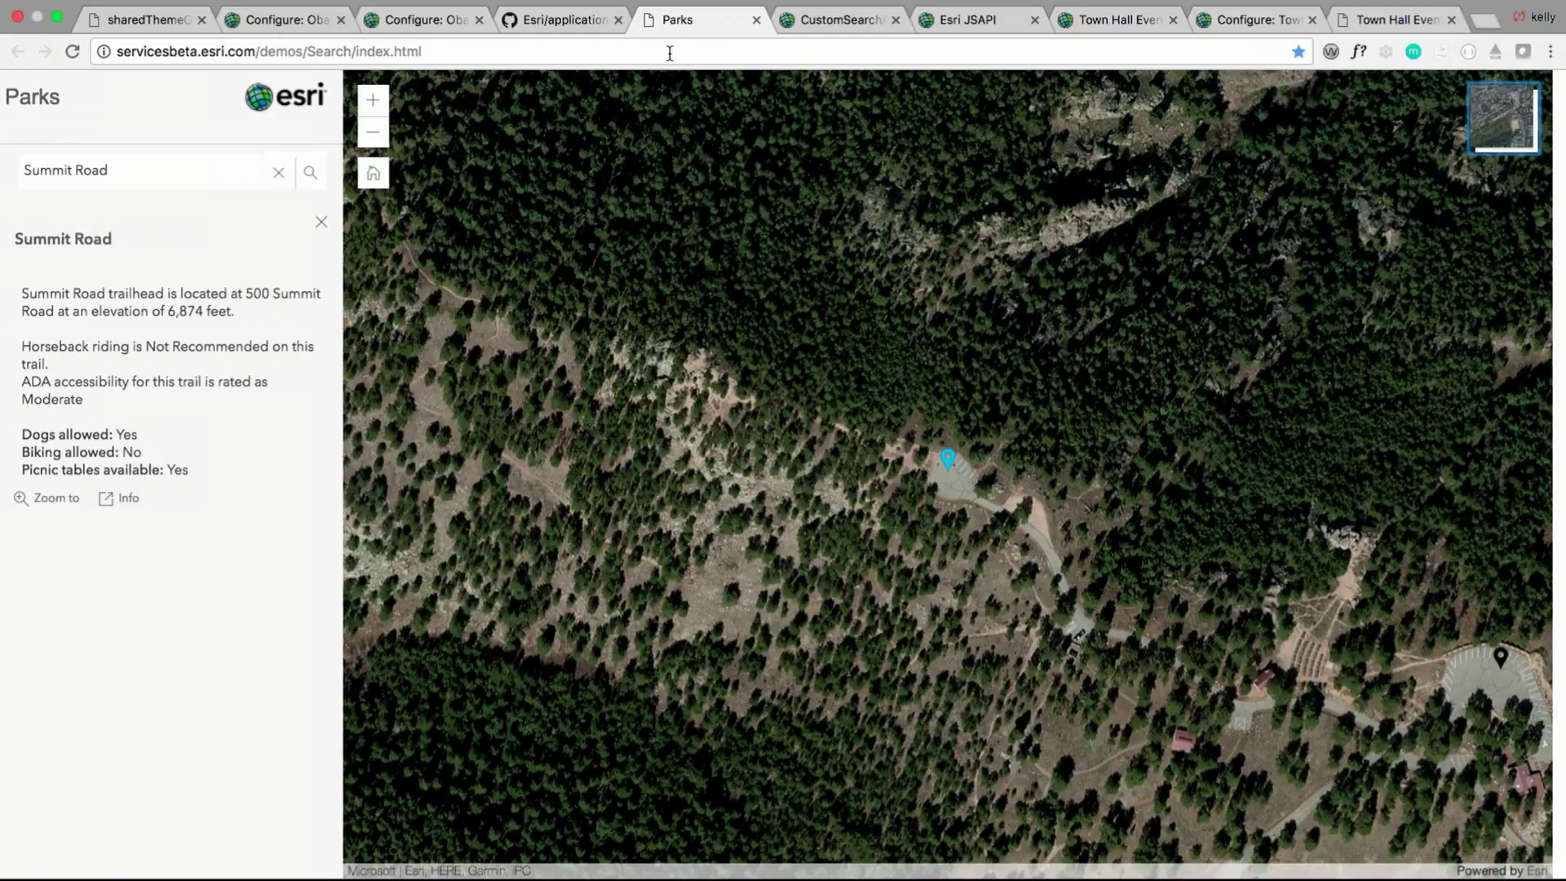
Check CustomSearchApp's settings and hosted URL, then view the organization's Custom Templates configurable apps
click(804, 24)
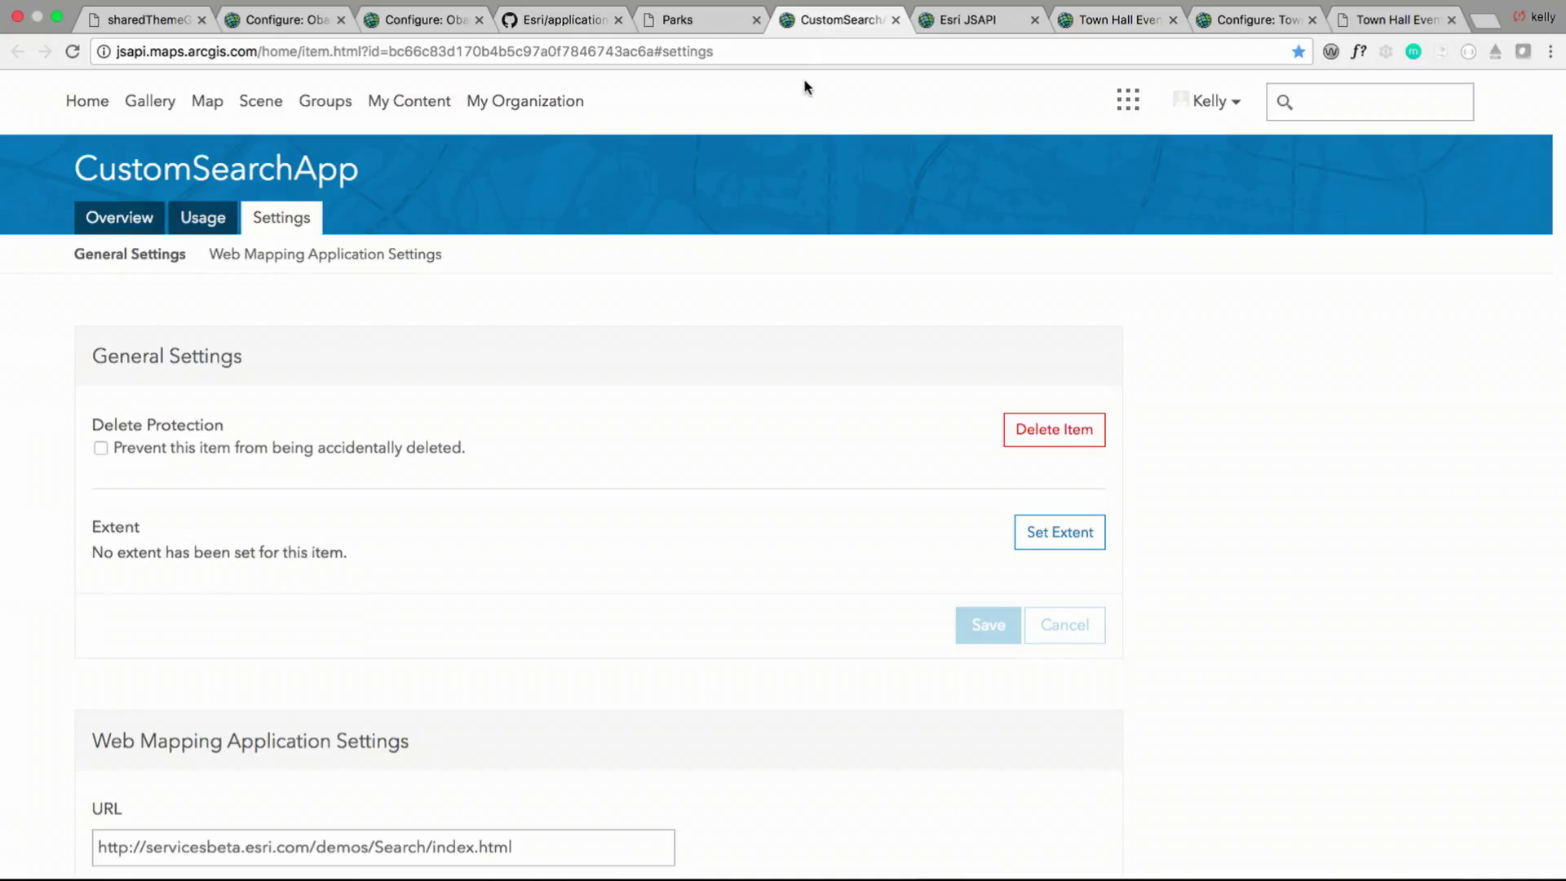
scroll(769, 433, down, 5)
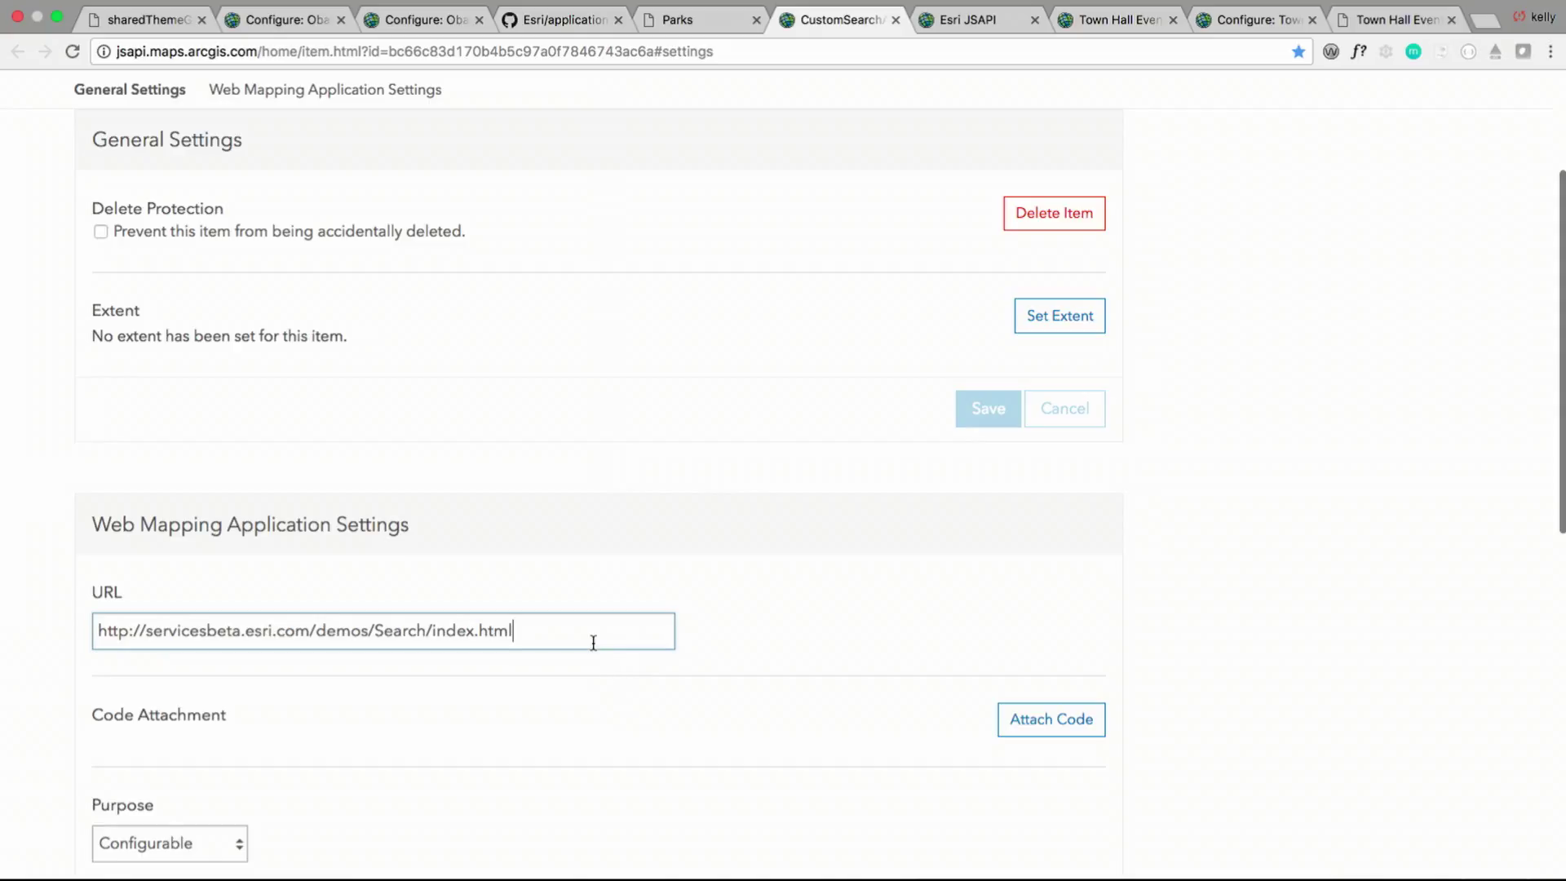
click(602, 641)
scroll(605, 646, down, 10)
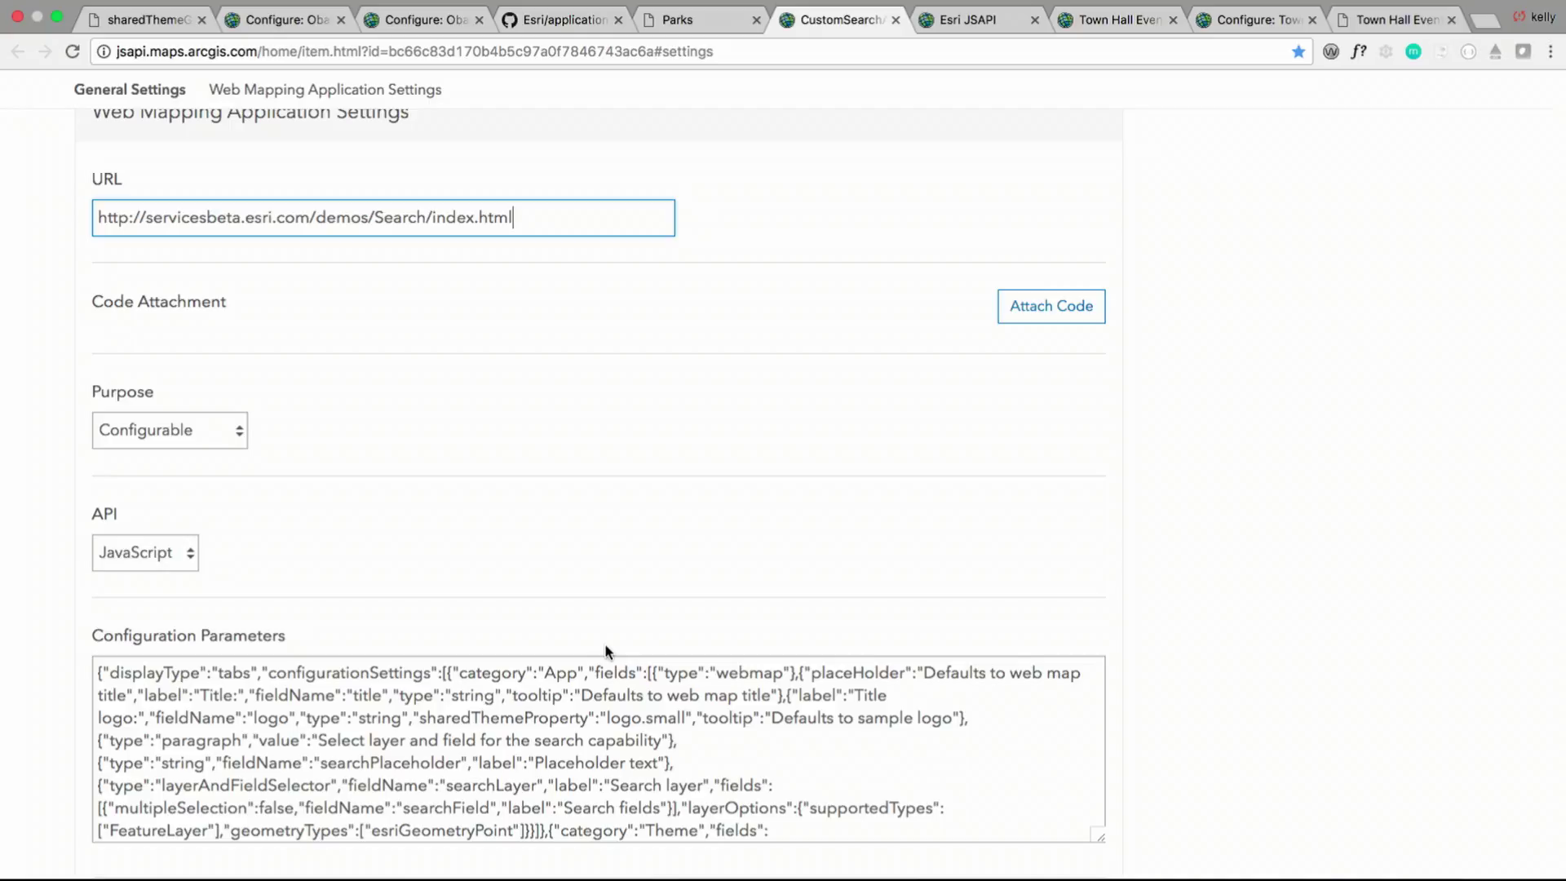
scroll(653, 520, up, 9)
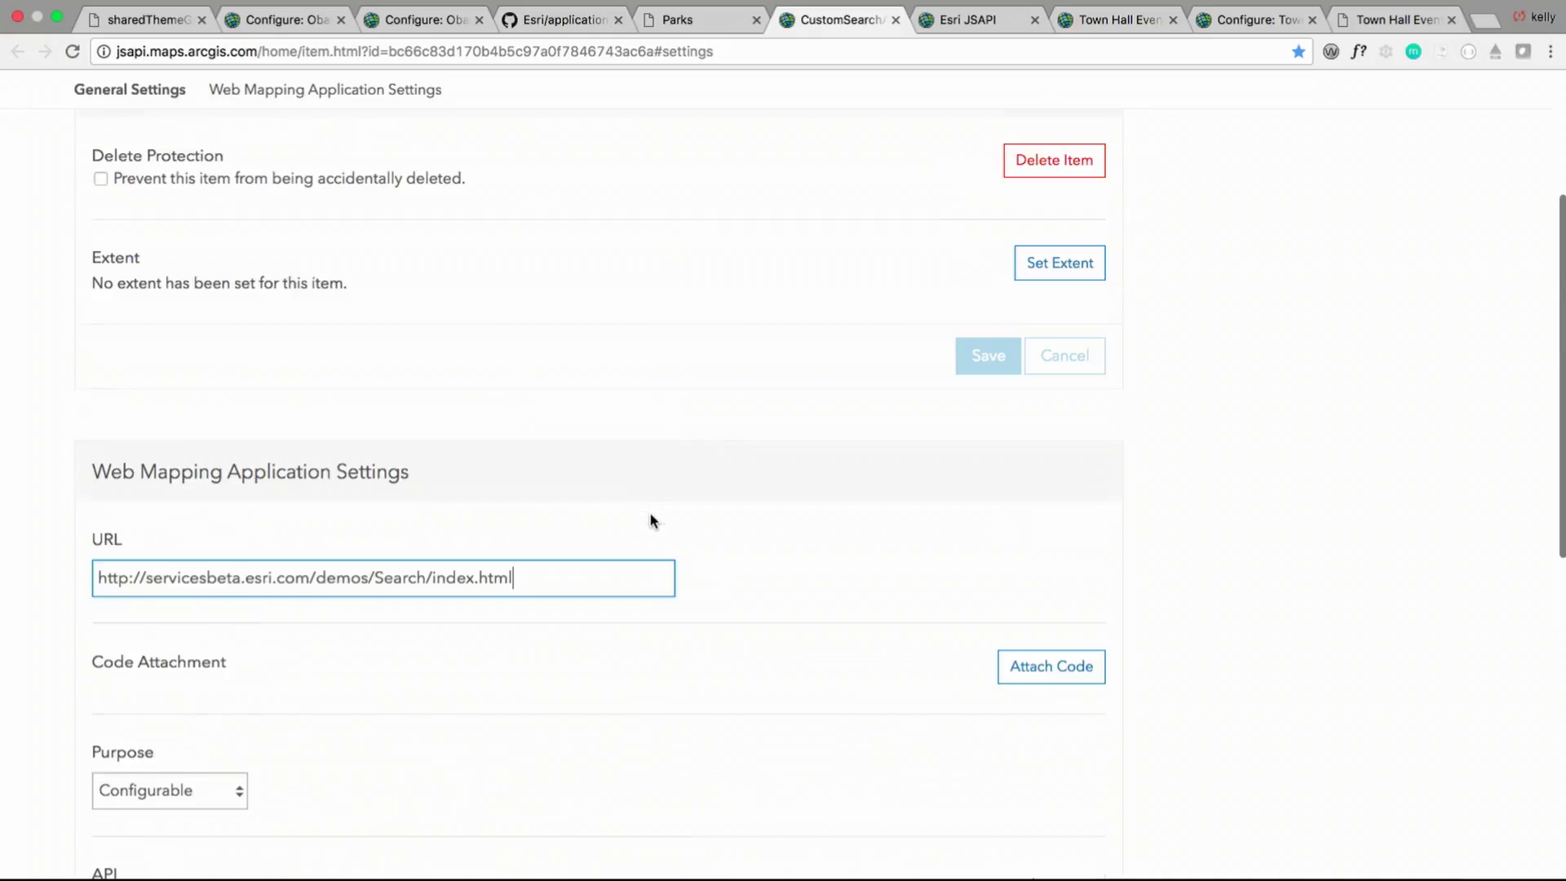
scroll(683, 433, up, 5)
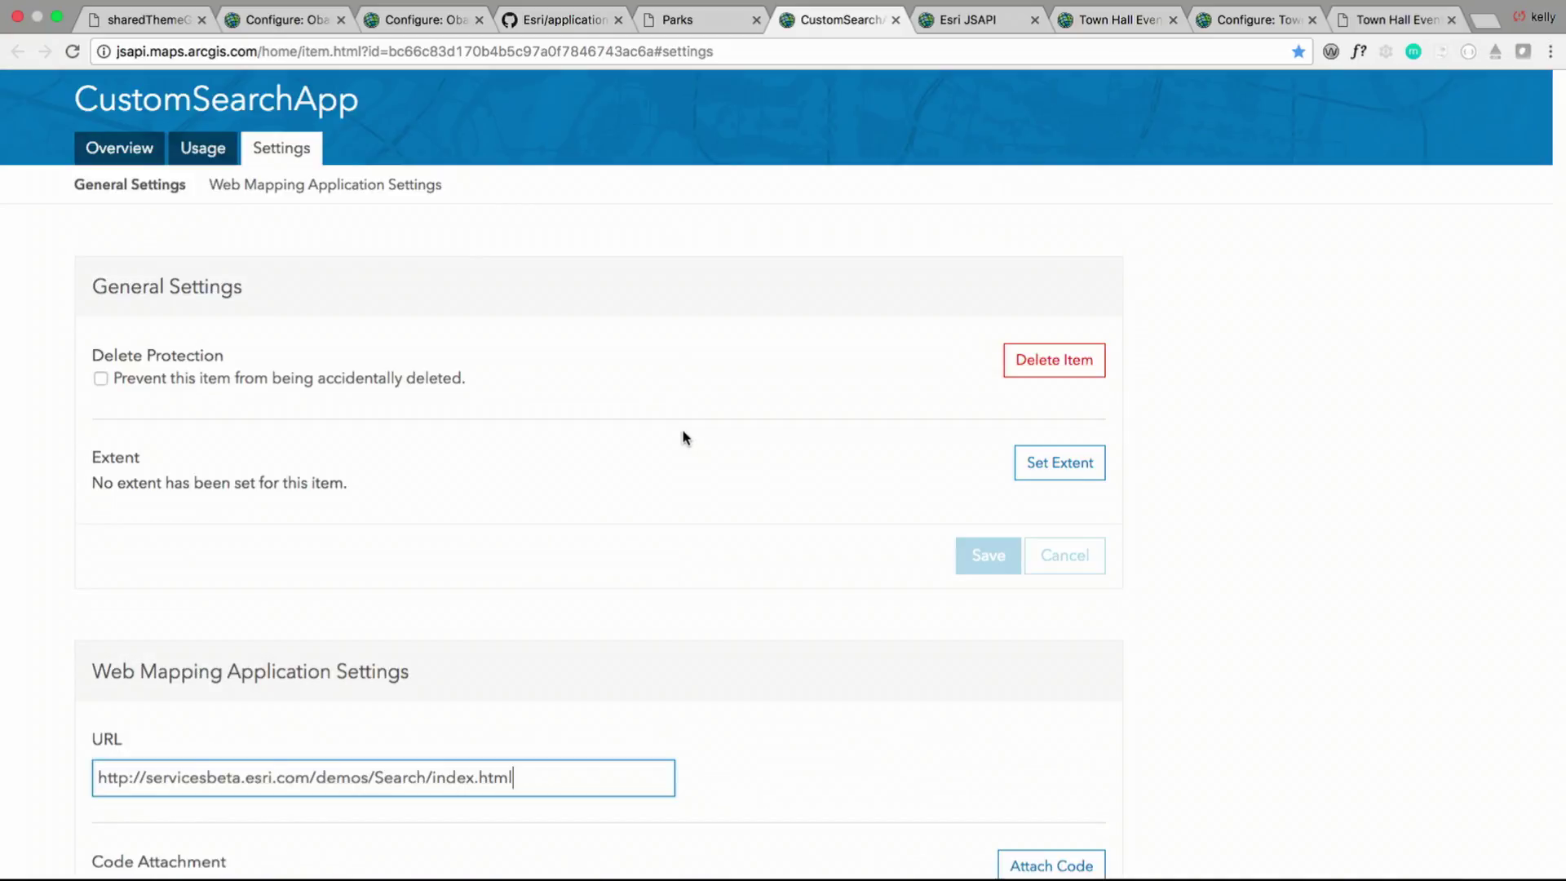
click(971, 18)
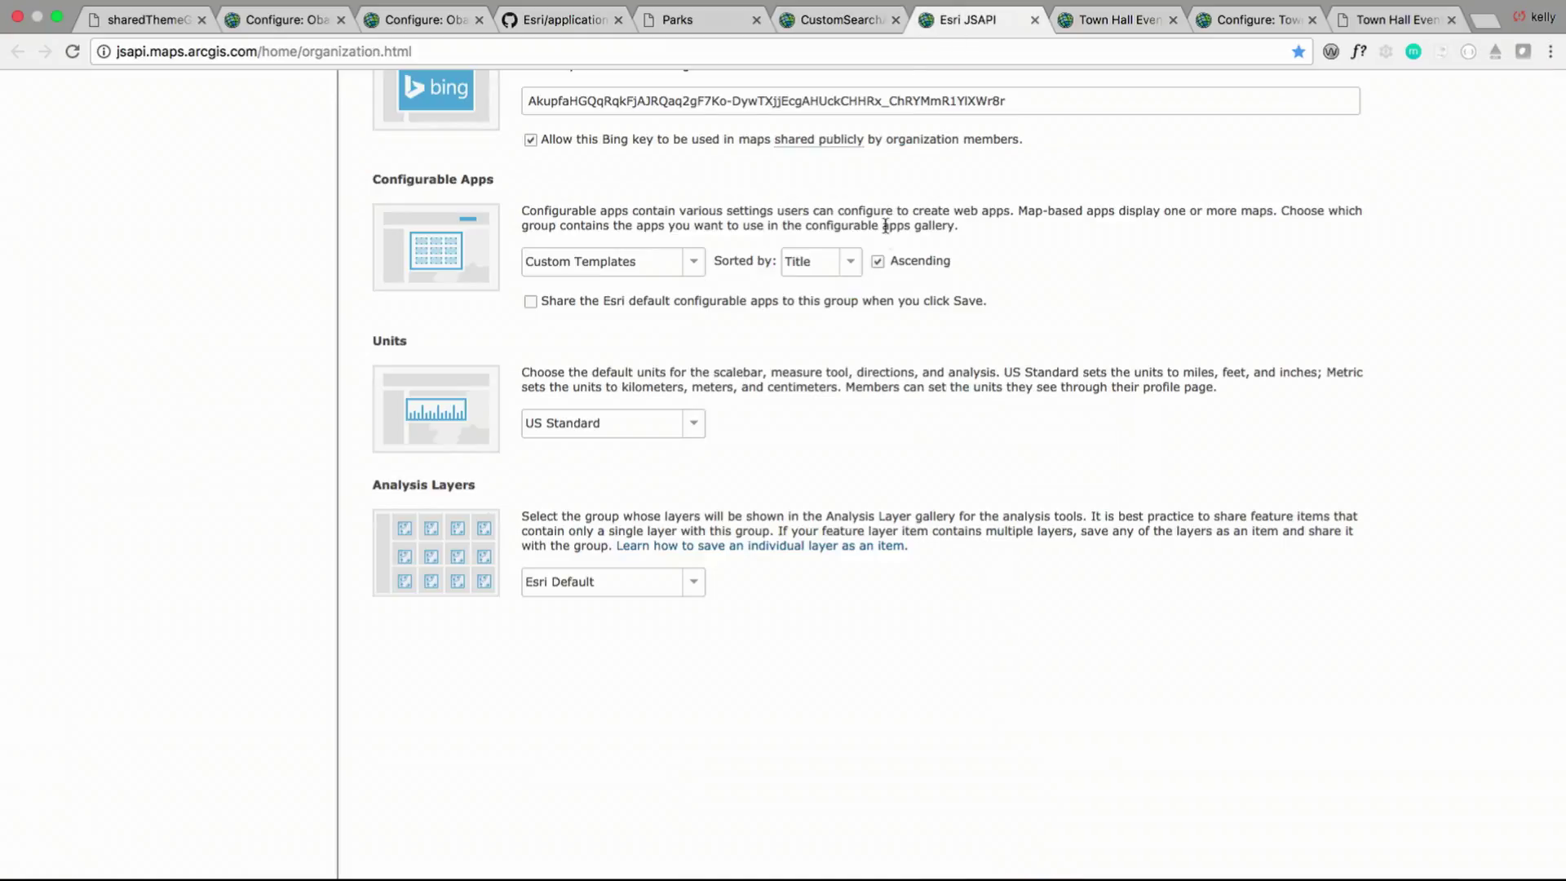
scroll(892, 255, up, 3)
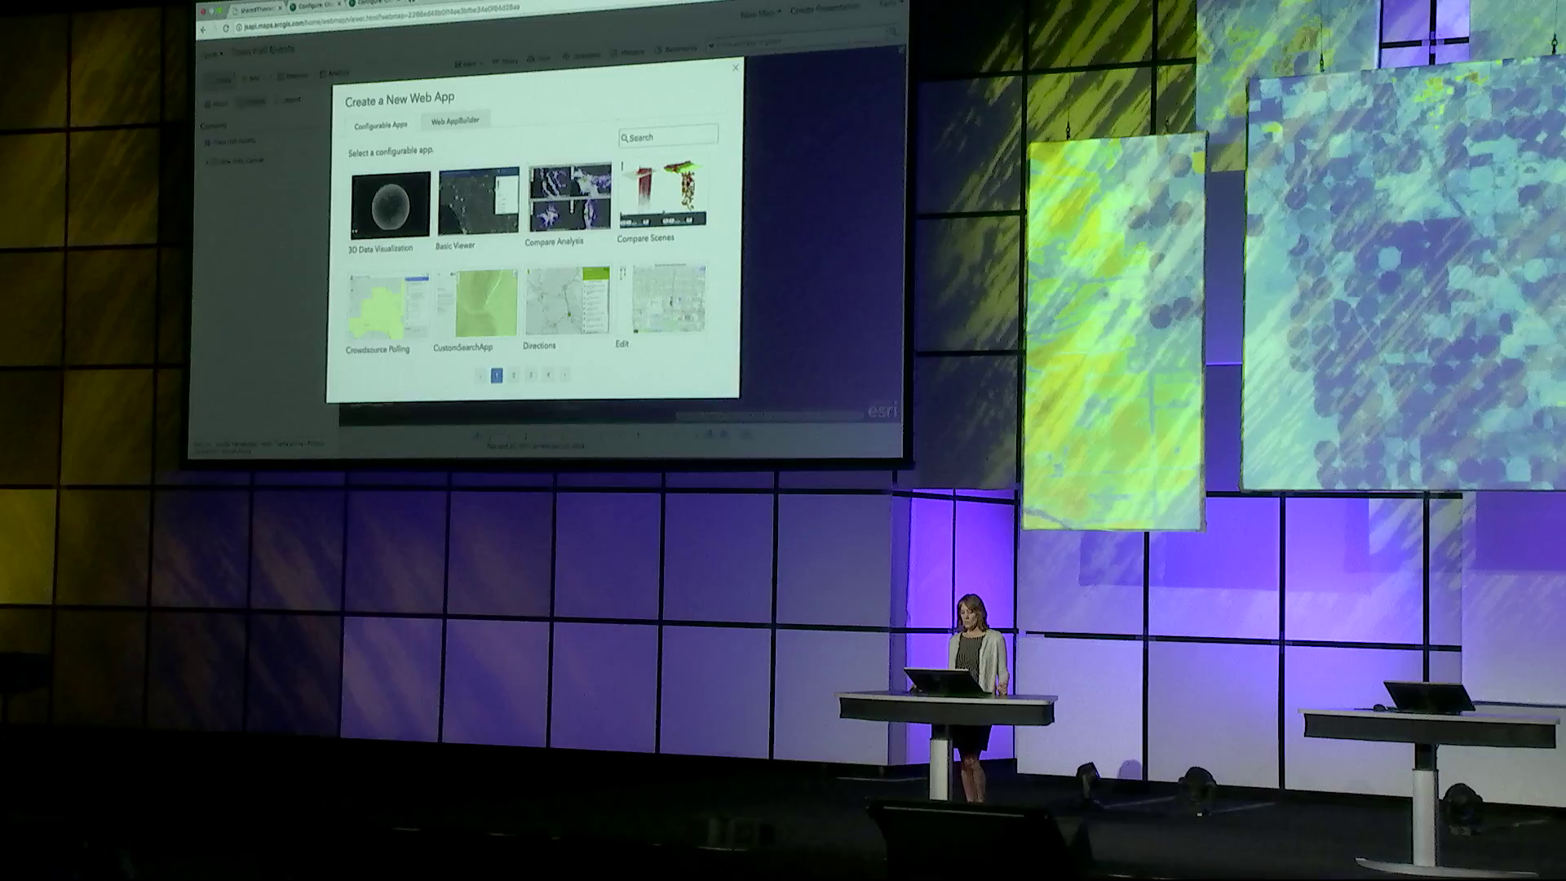
Show the Town Hall Events configuration's Theme title colours, then launch the Town Hall Events app
mouse_move(496, 331)
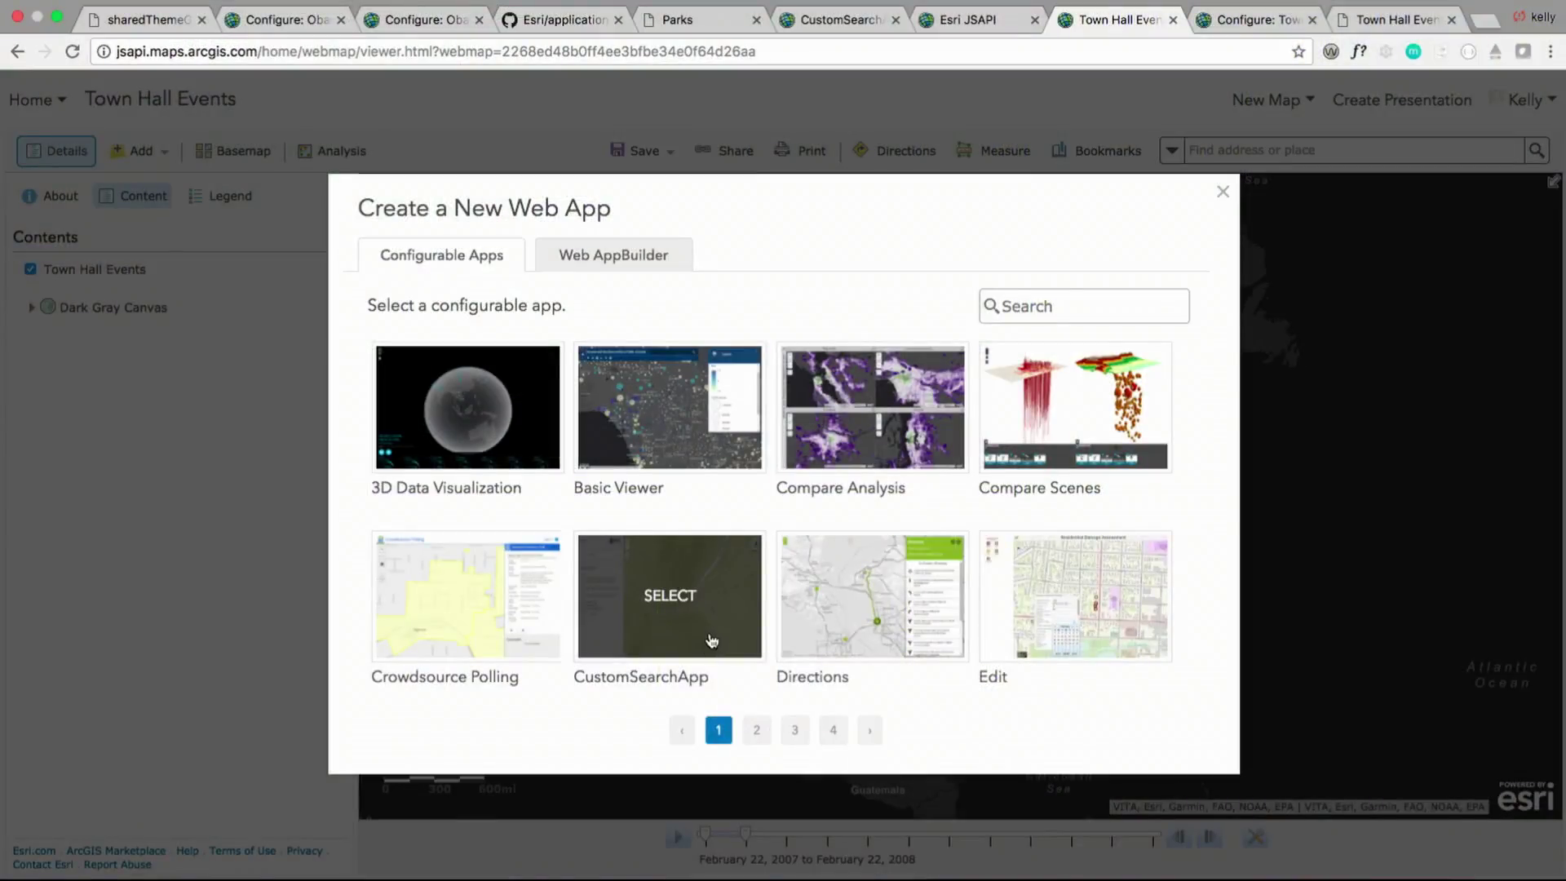
click(1245, 22)
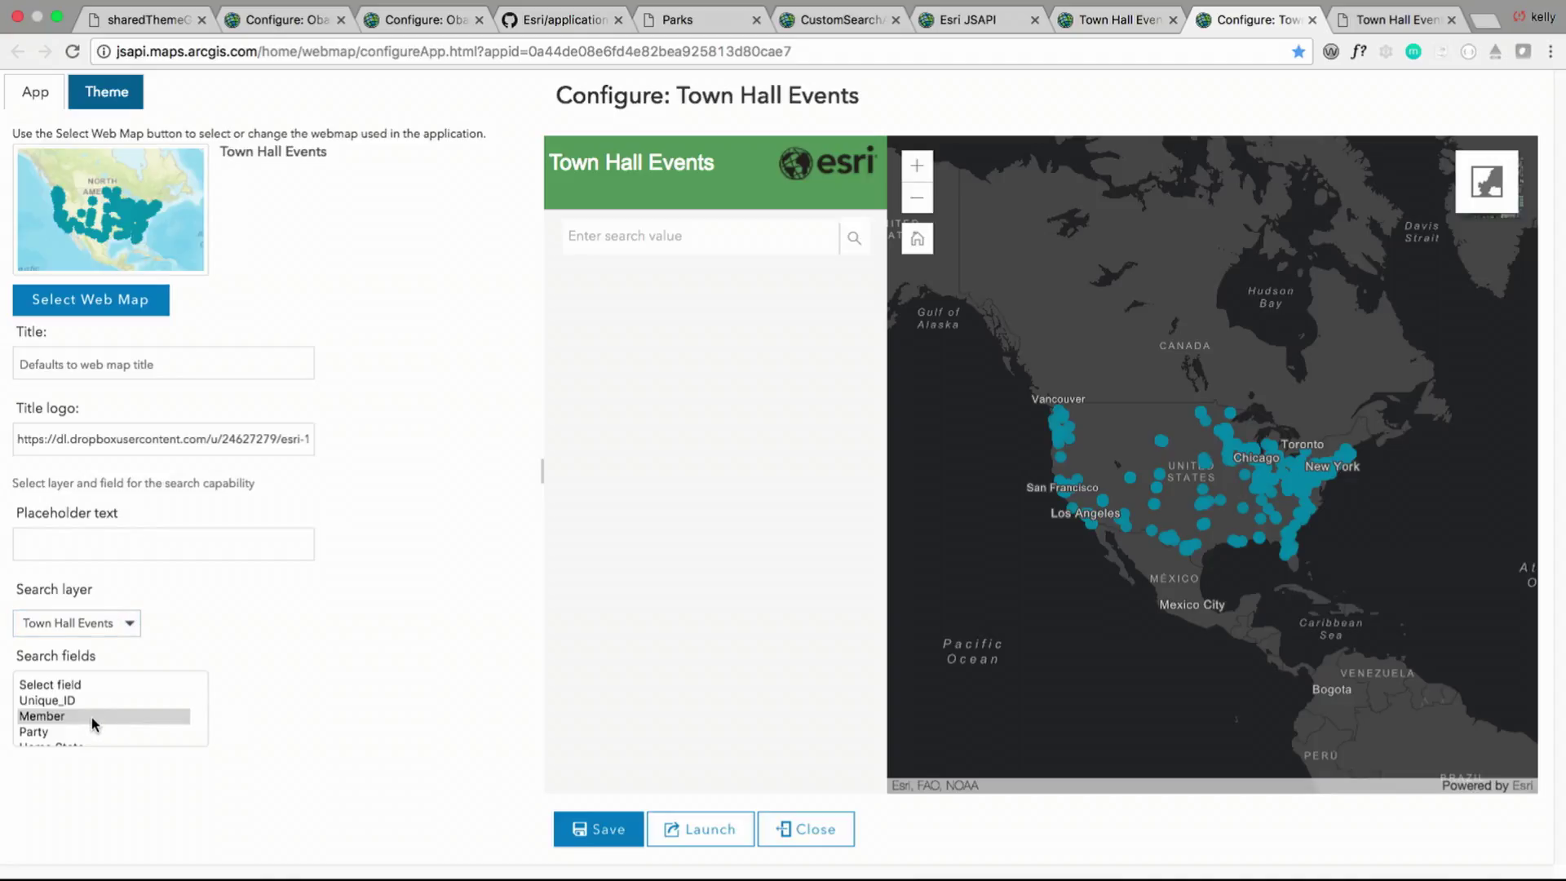
click(115, 92)
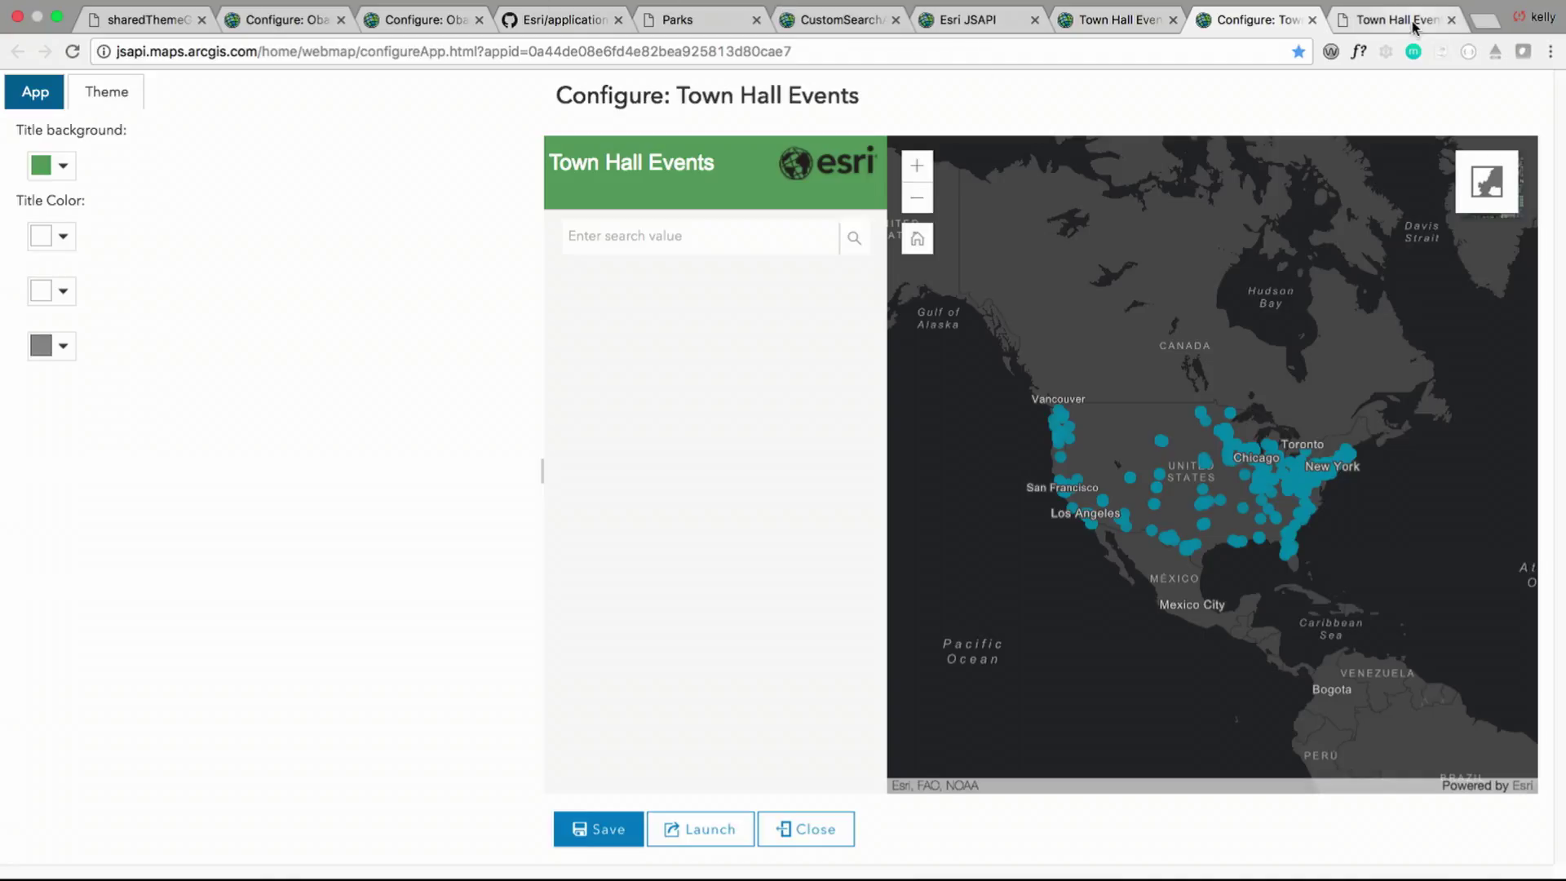
click(1354, 29)
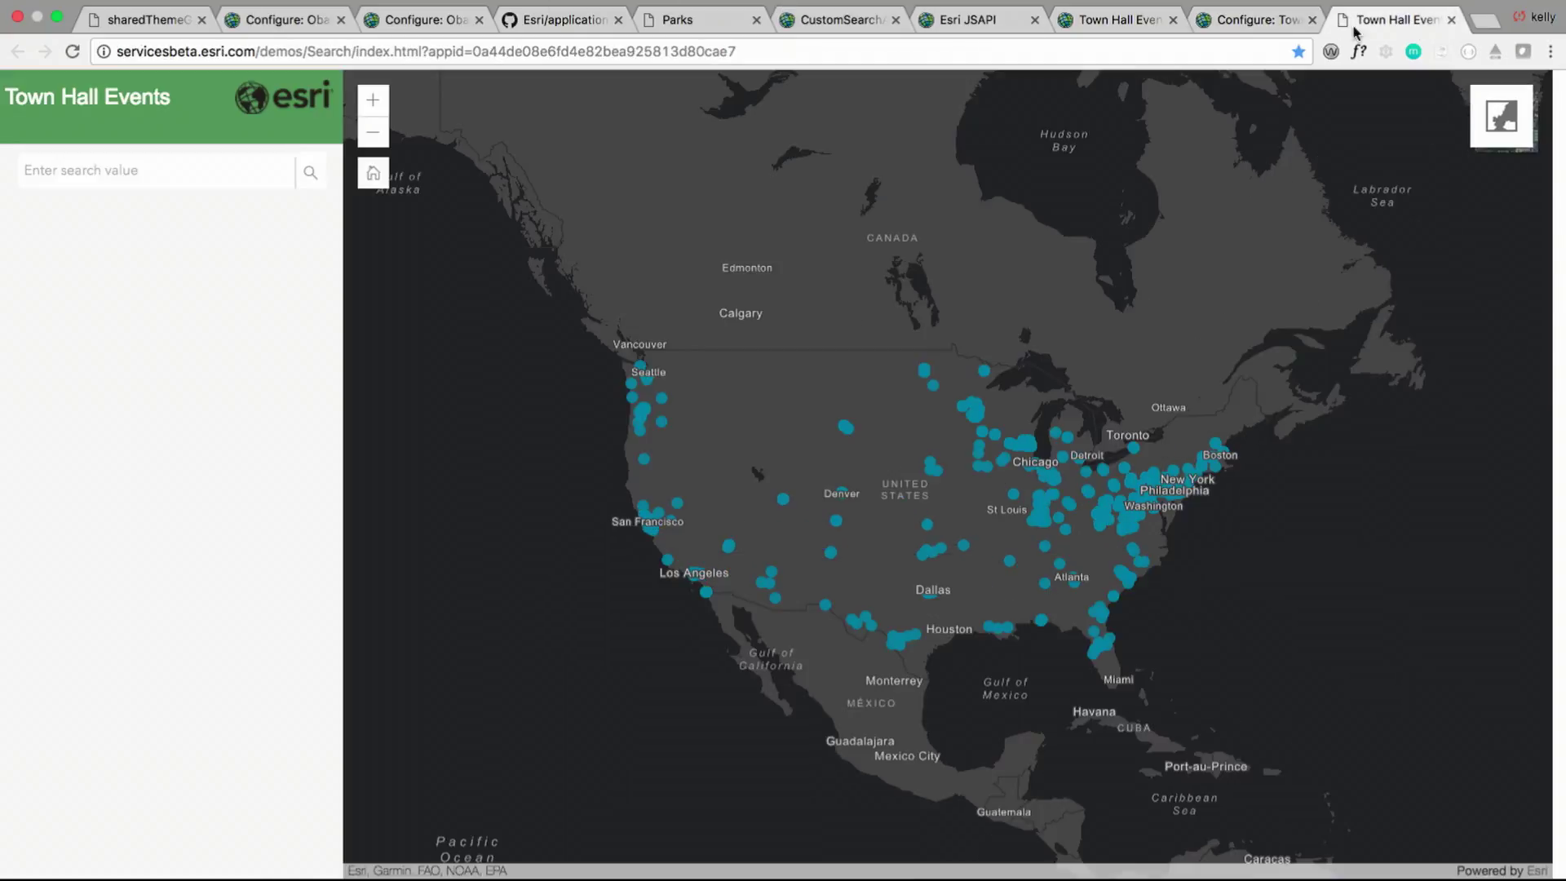
Search the Town Hall Events app for a representative by name and zoom to their Seattle event
click(258, 170)
text(A)
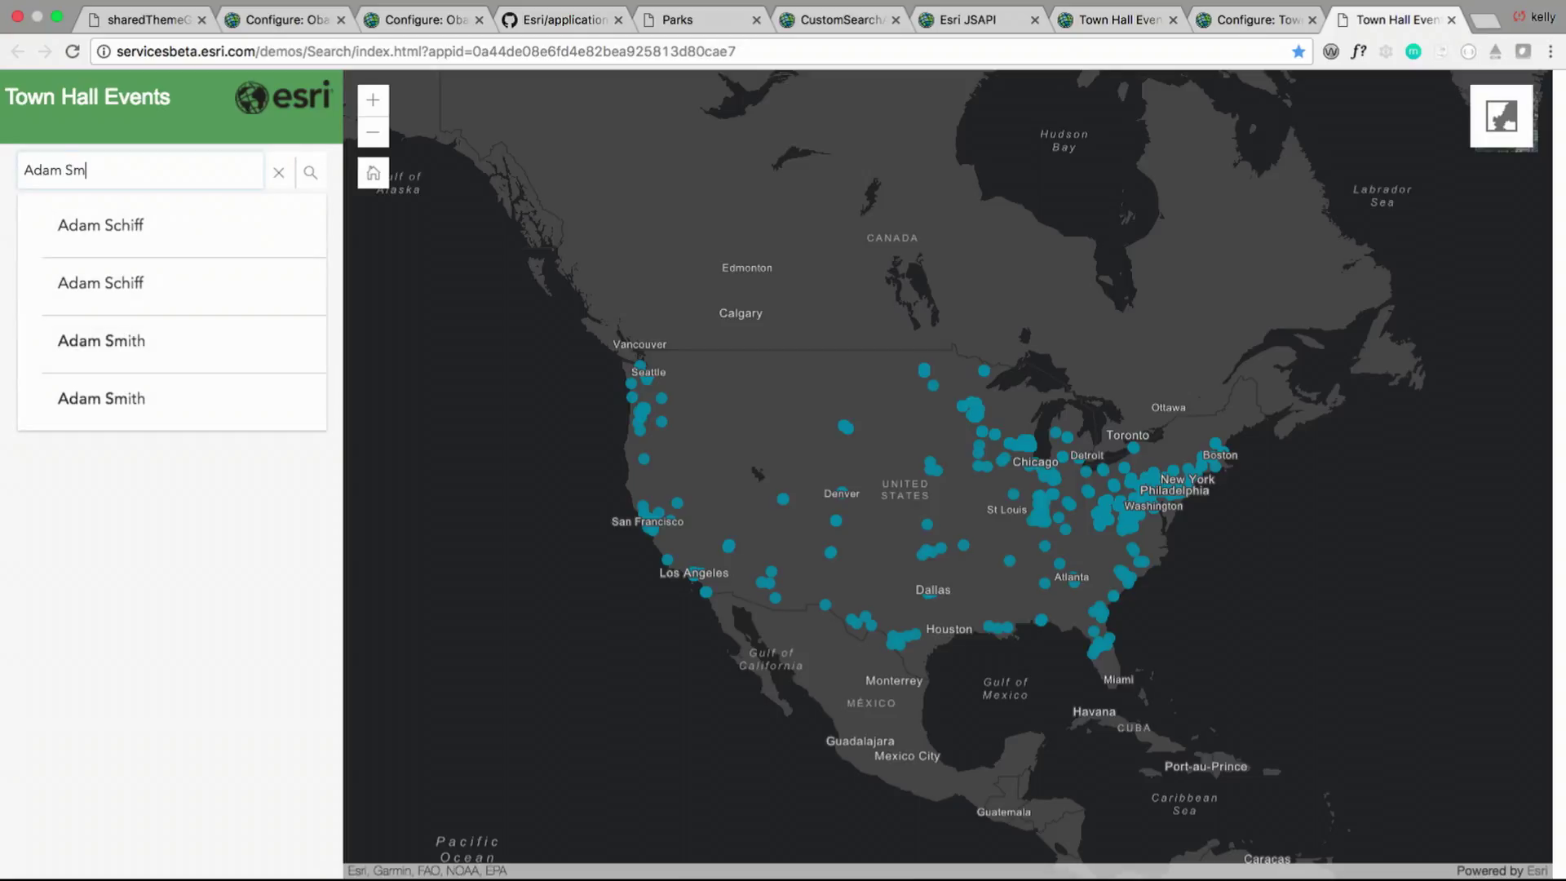
text(dam Sm)
click(253, 285)
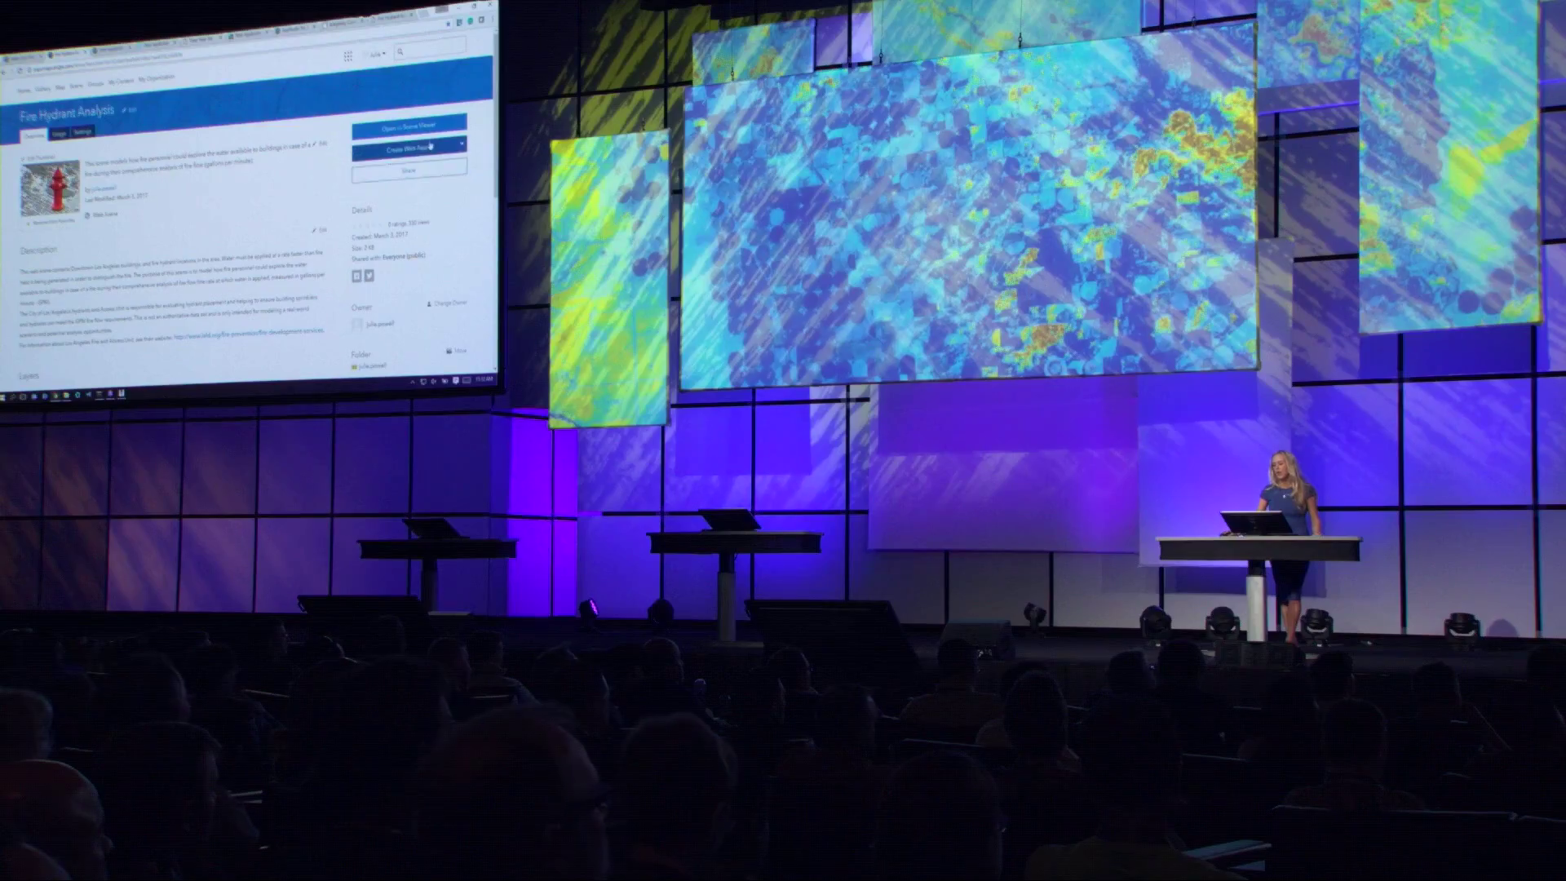
Create a new Web AppBuilder app from the Fire Hydrant Analysis web scene
click(431, 146)
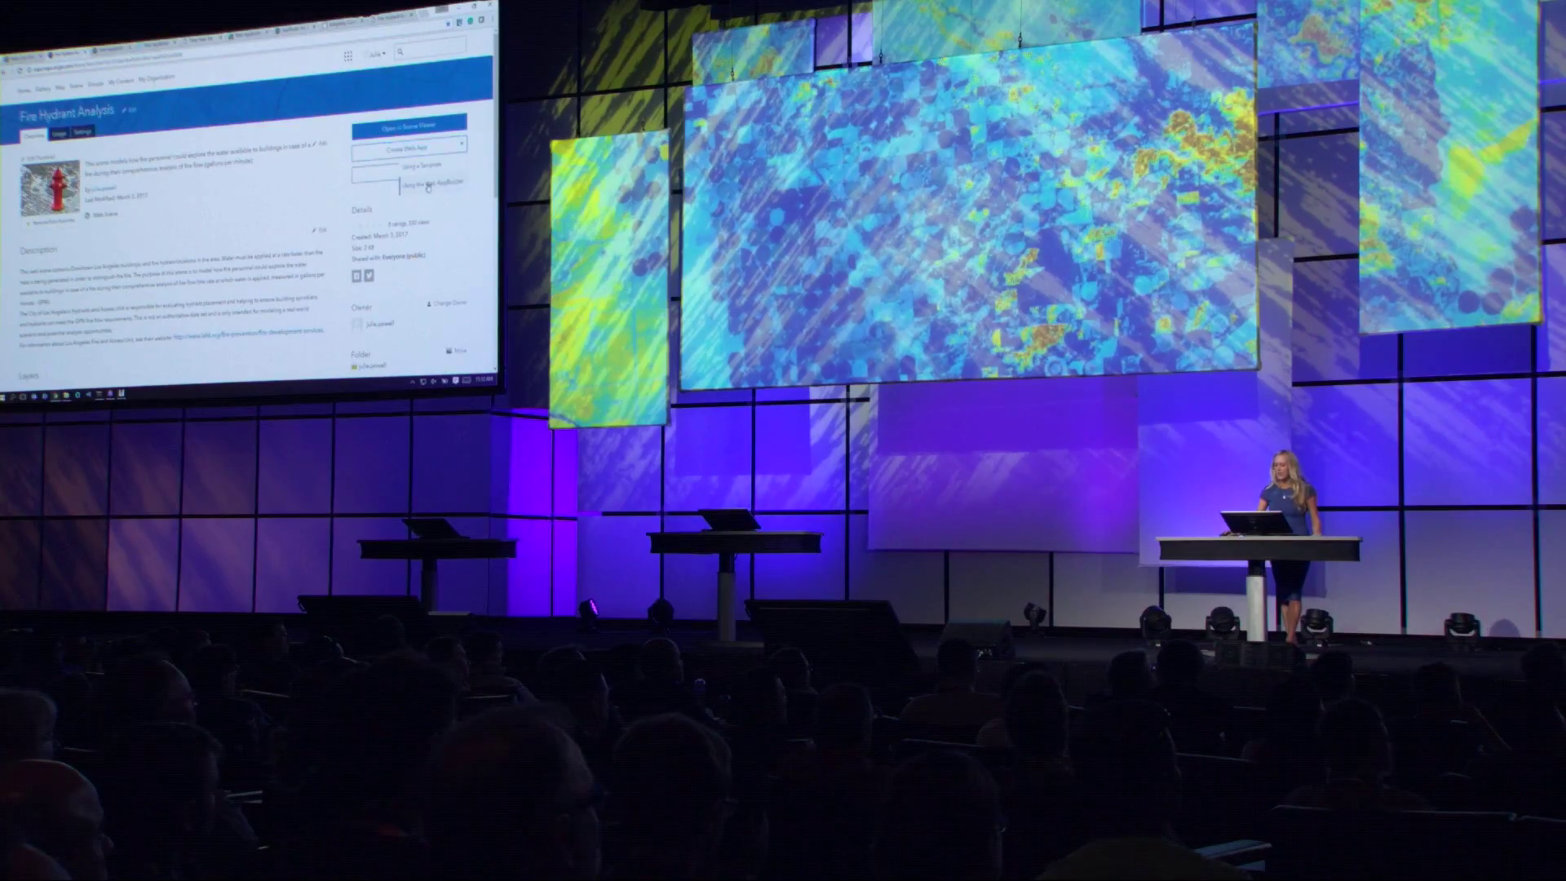
click(428, 186)
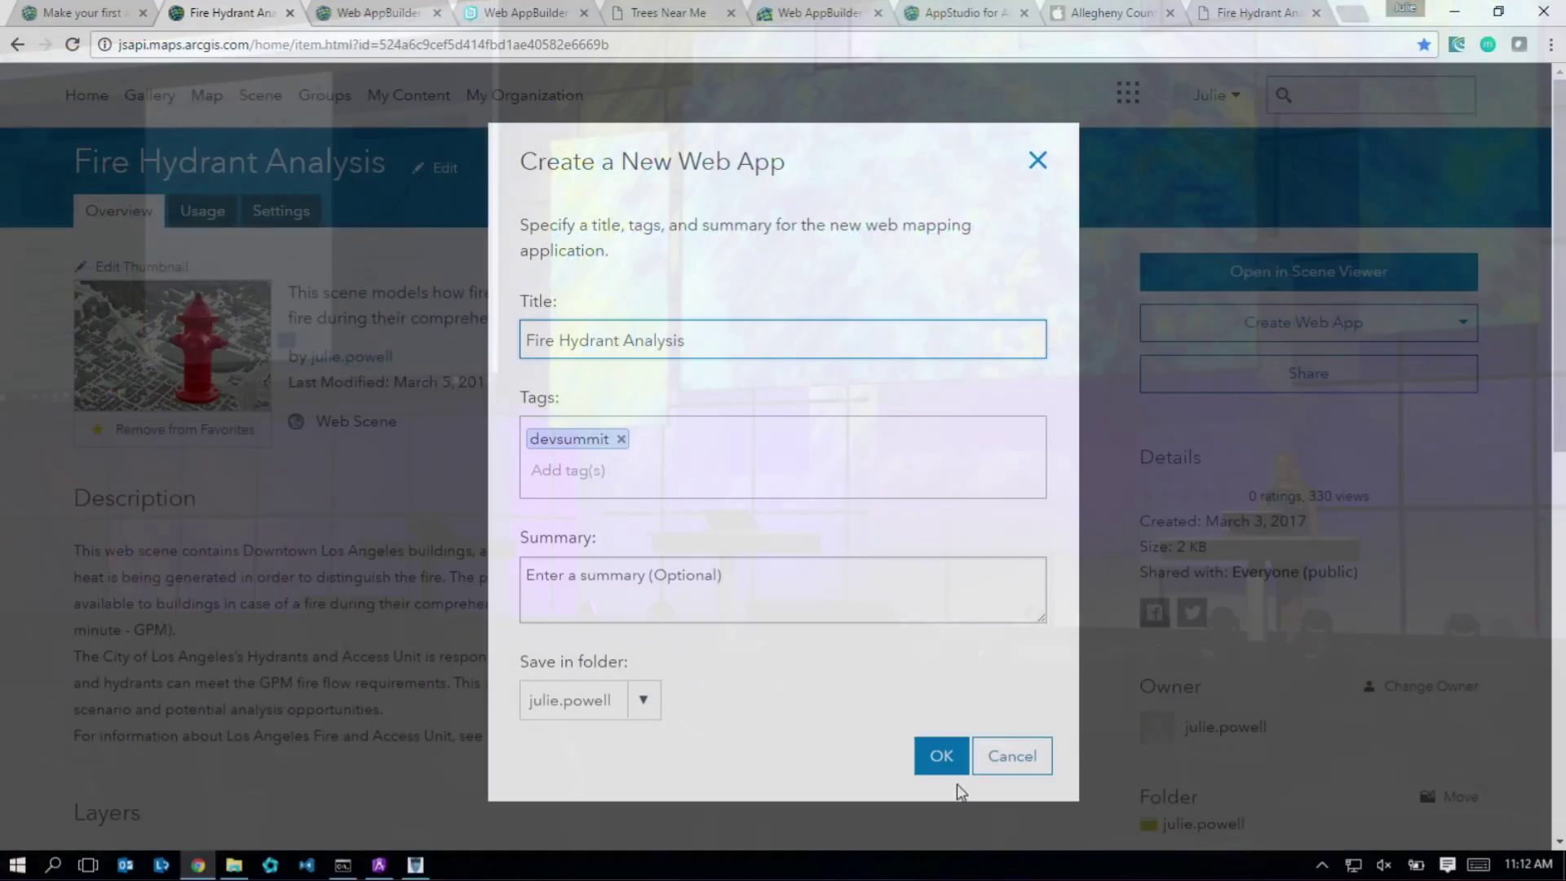
click(939, 752)
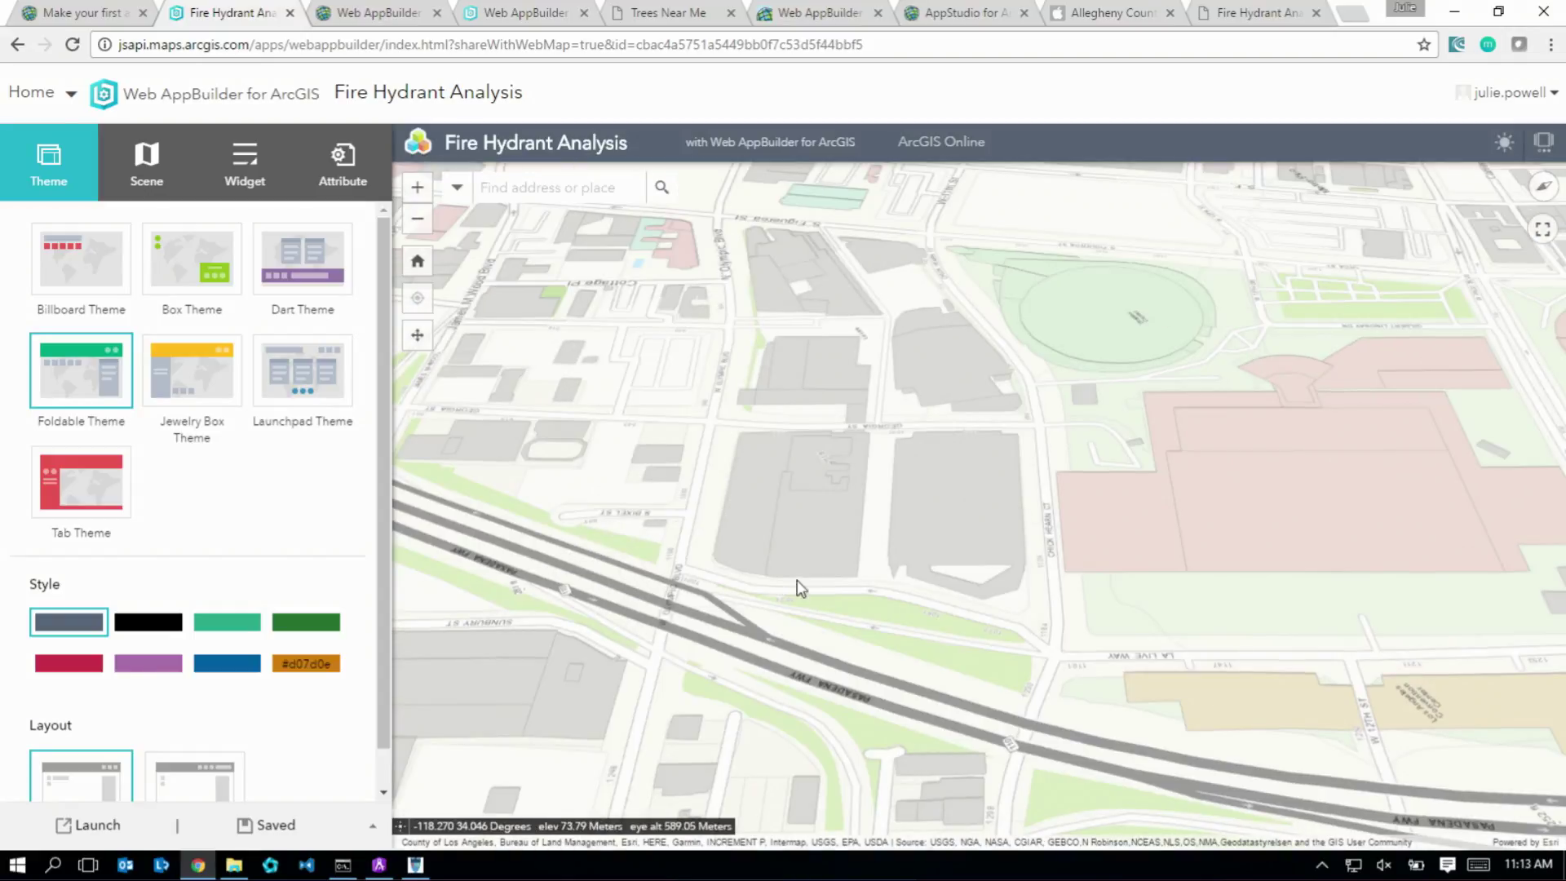
Try the Dart theme, return to Foldable and choose its black style
click(314, 259)
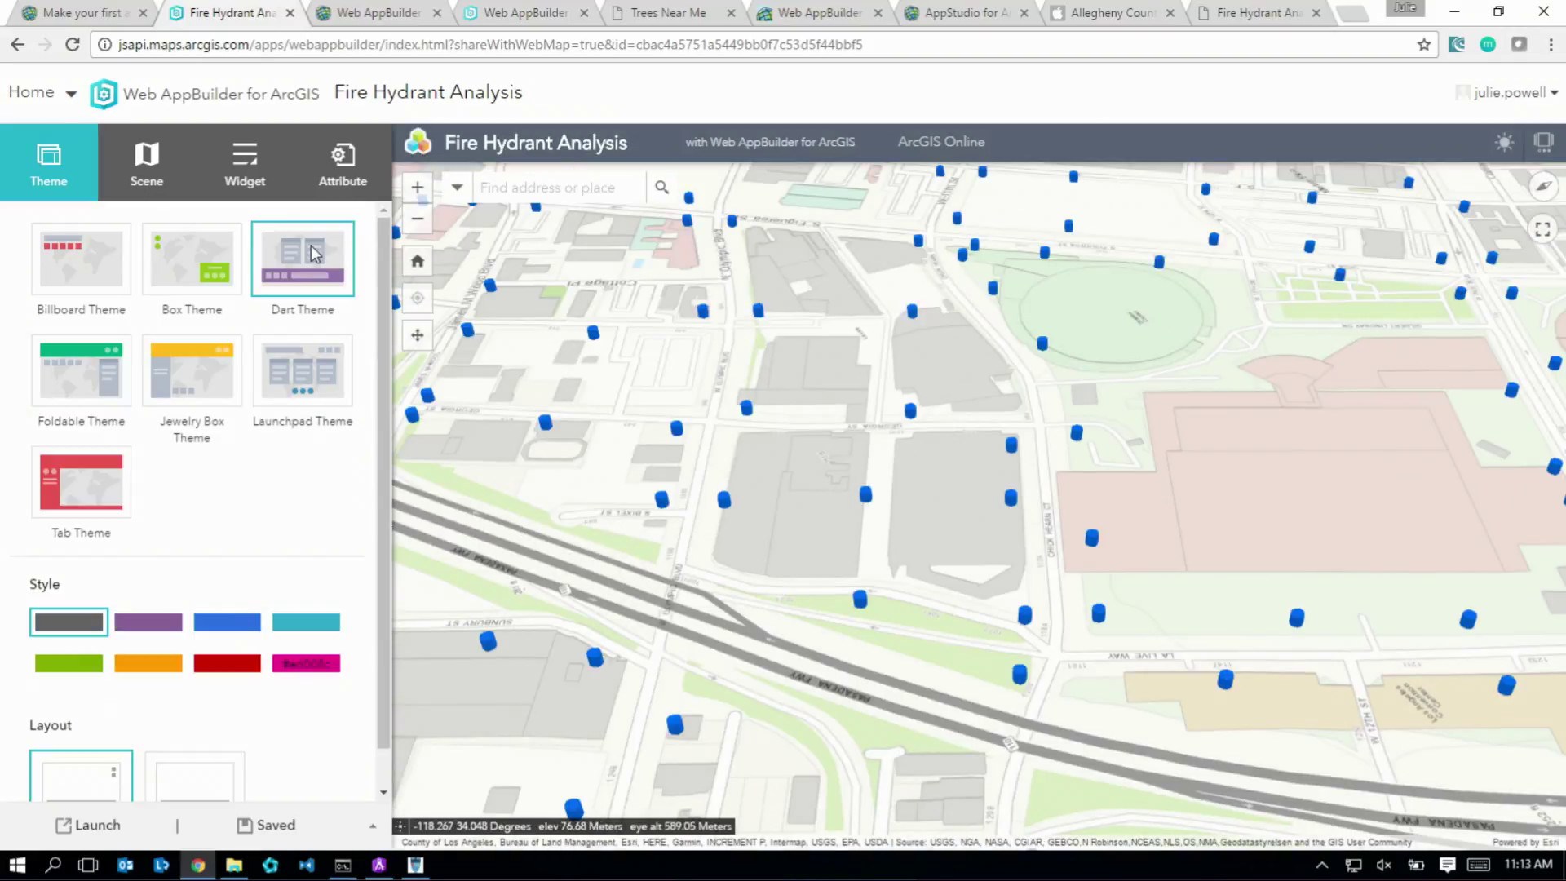
click(120, 412)
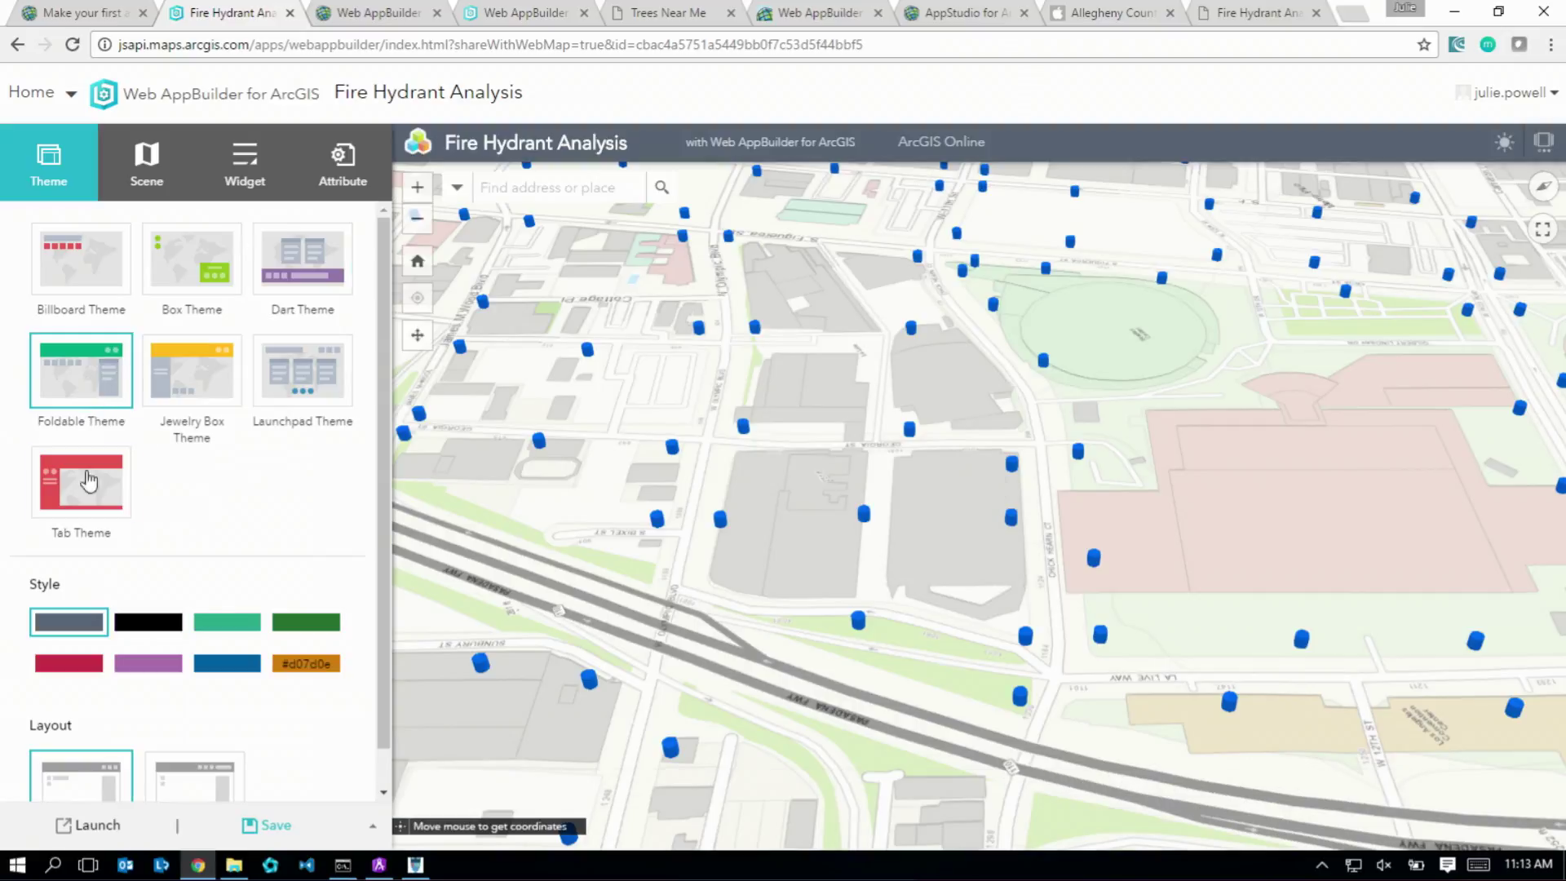
click(122, 627)
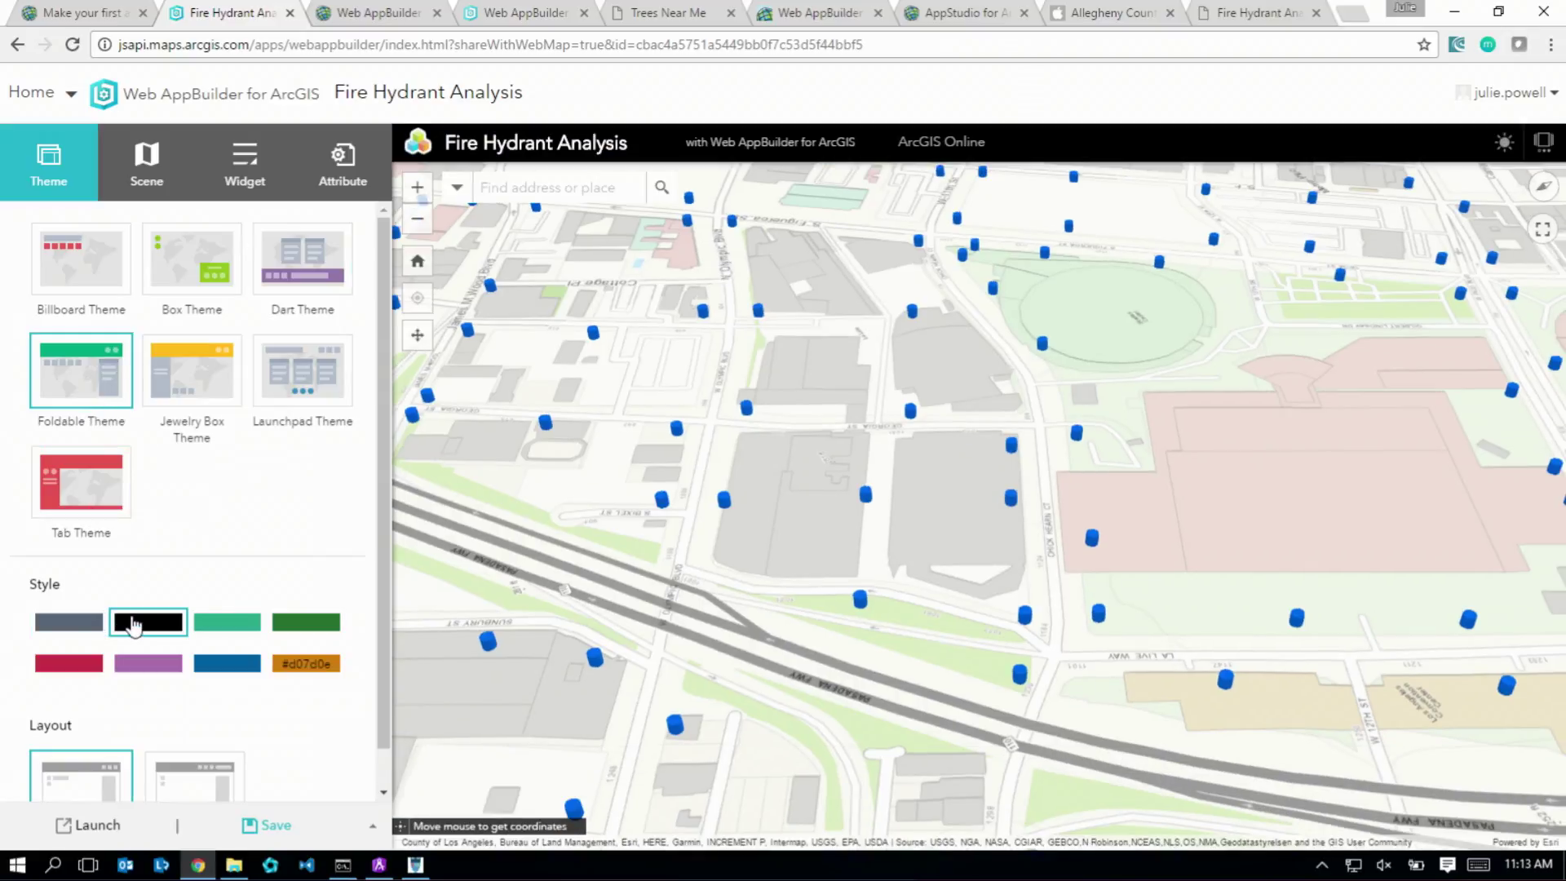
Set the app's logo to FireServices.png
click(334, 164)
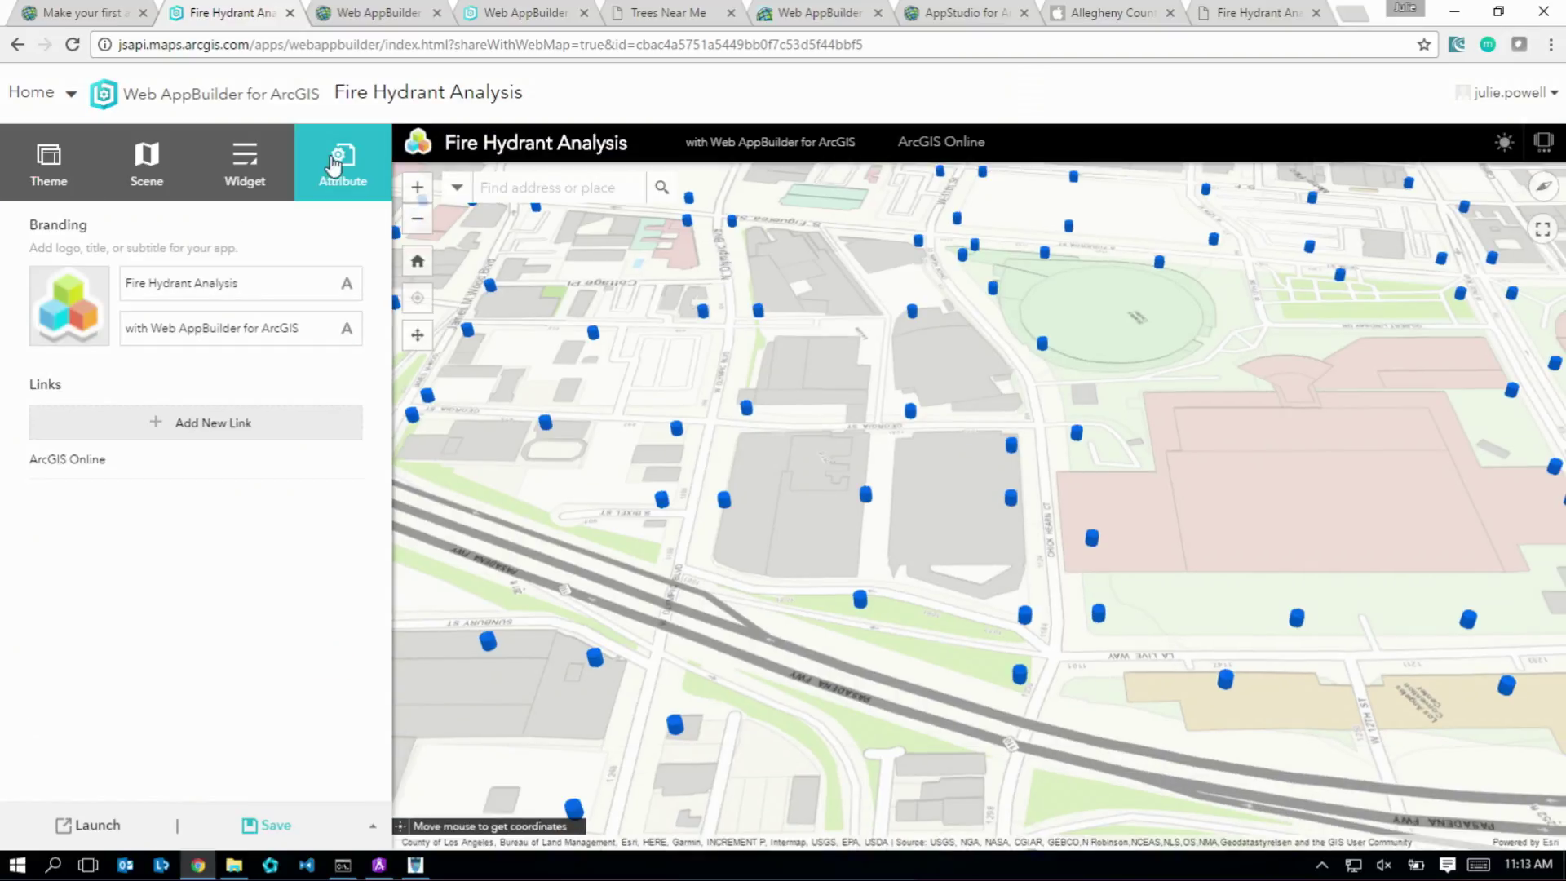
click(68, 303)
click(235, 188)
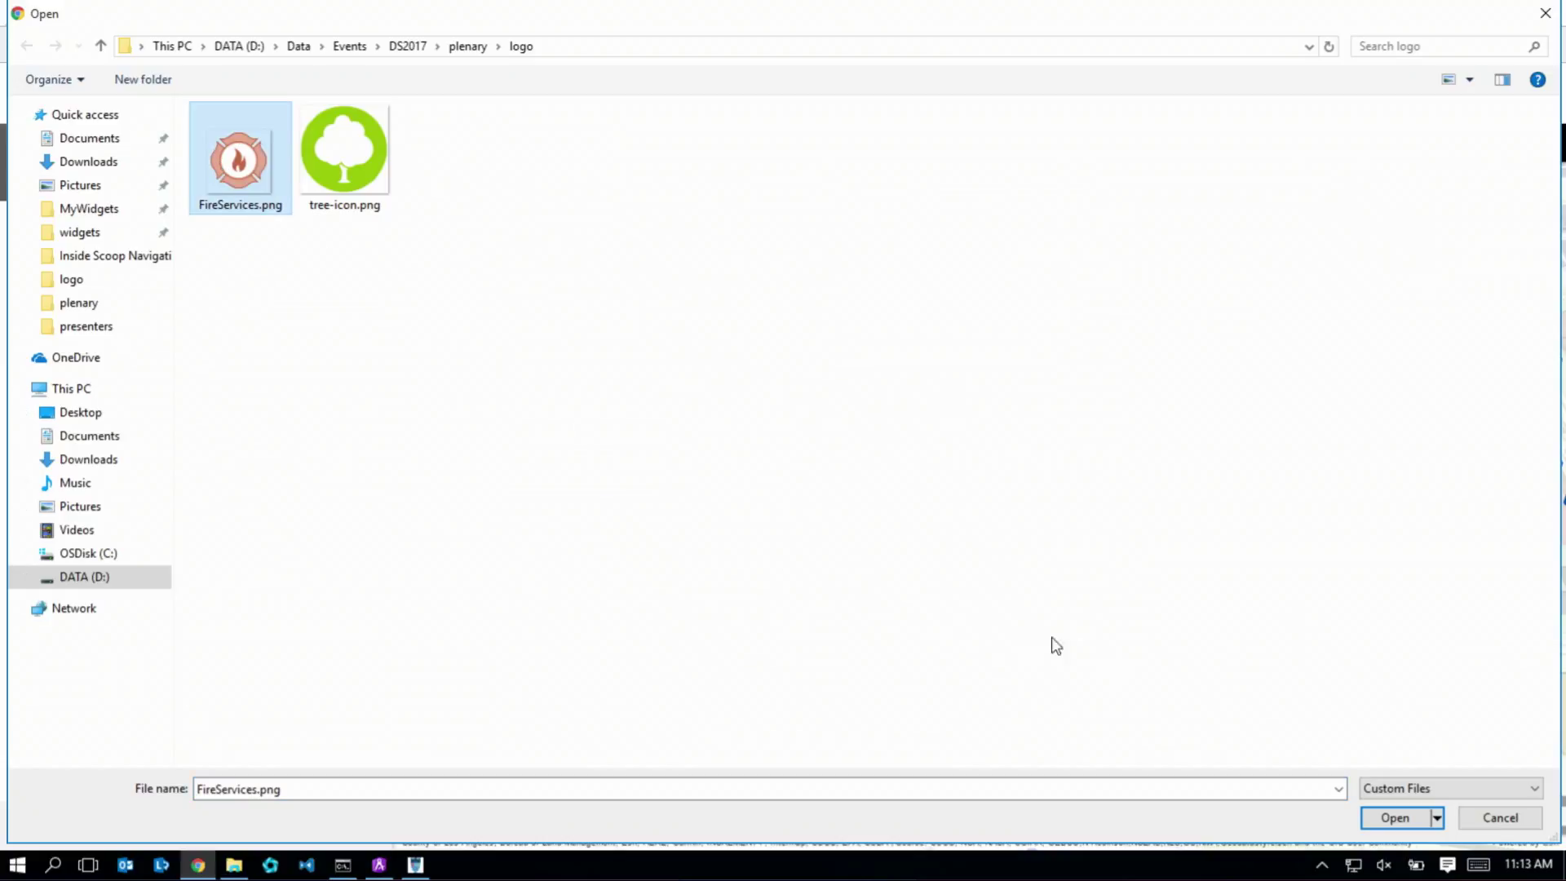
click(1395, 818)
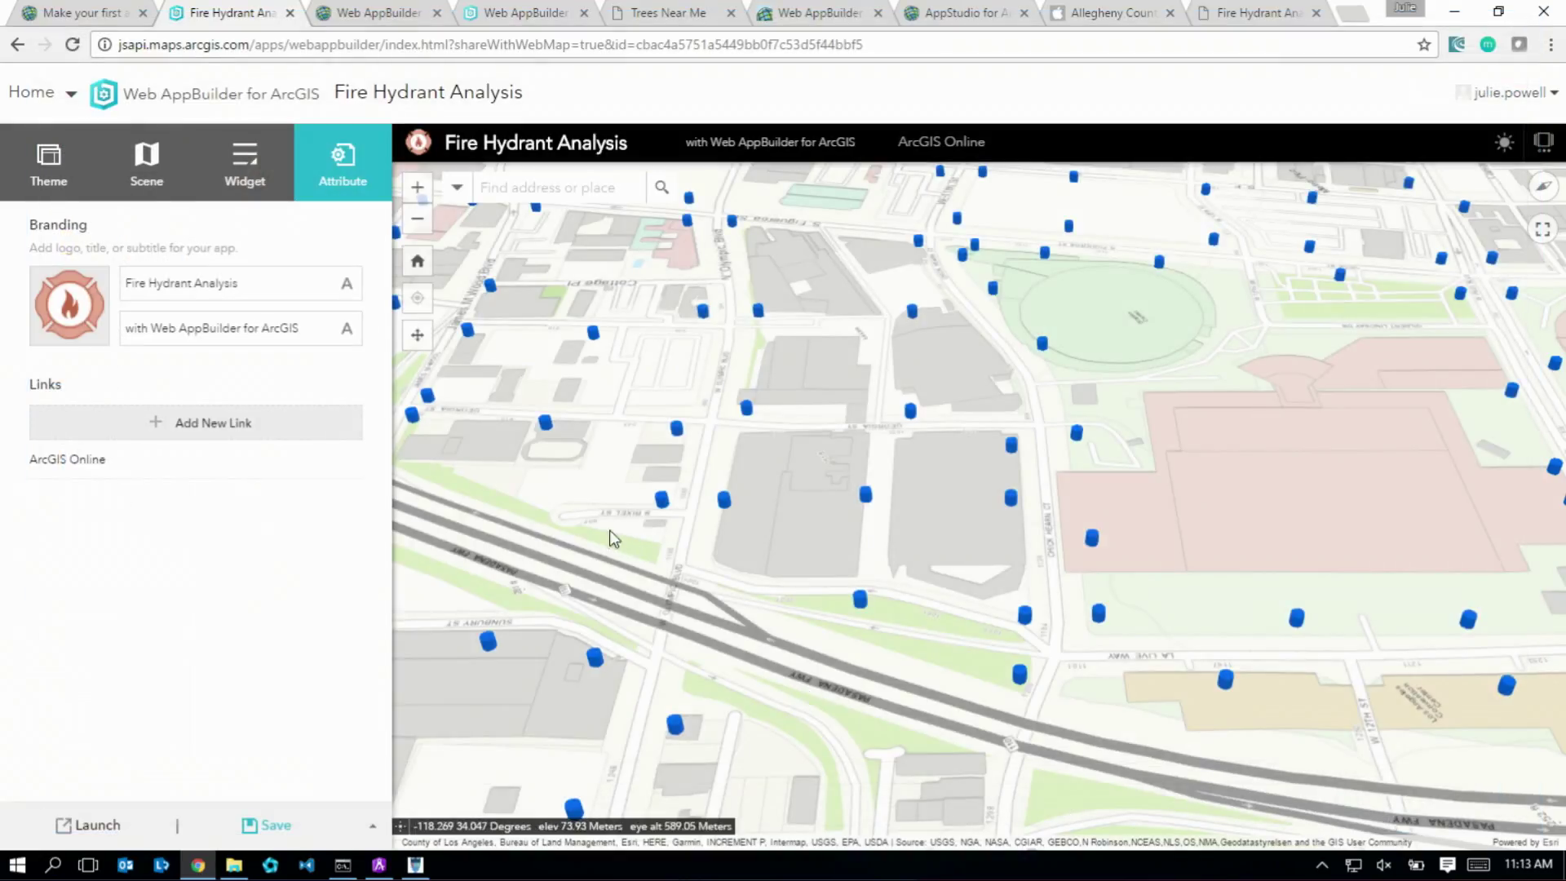
Open the Search widget's settings, then switch to the Developer Edition copy of the app
click(243, 171)
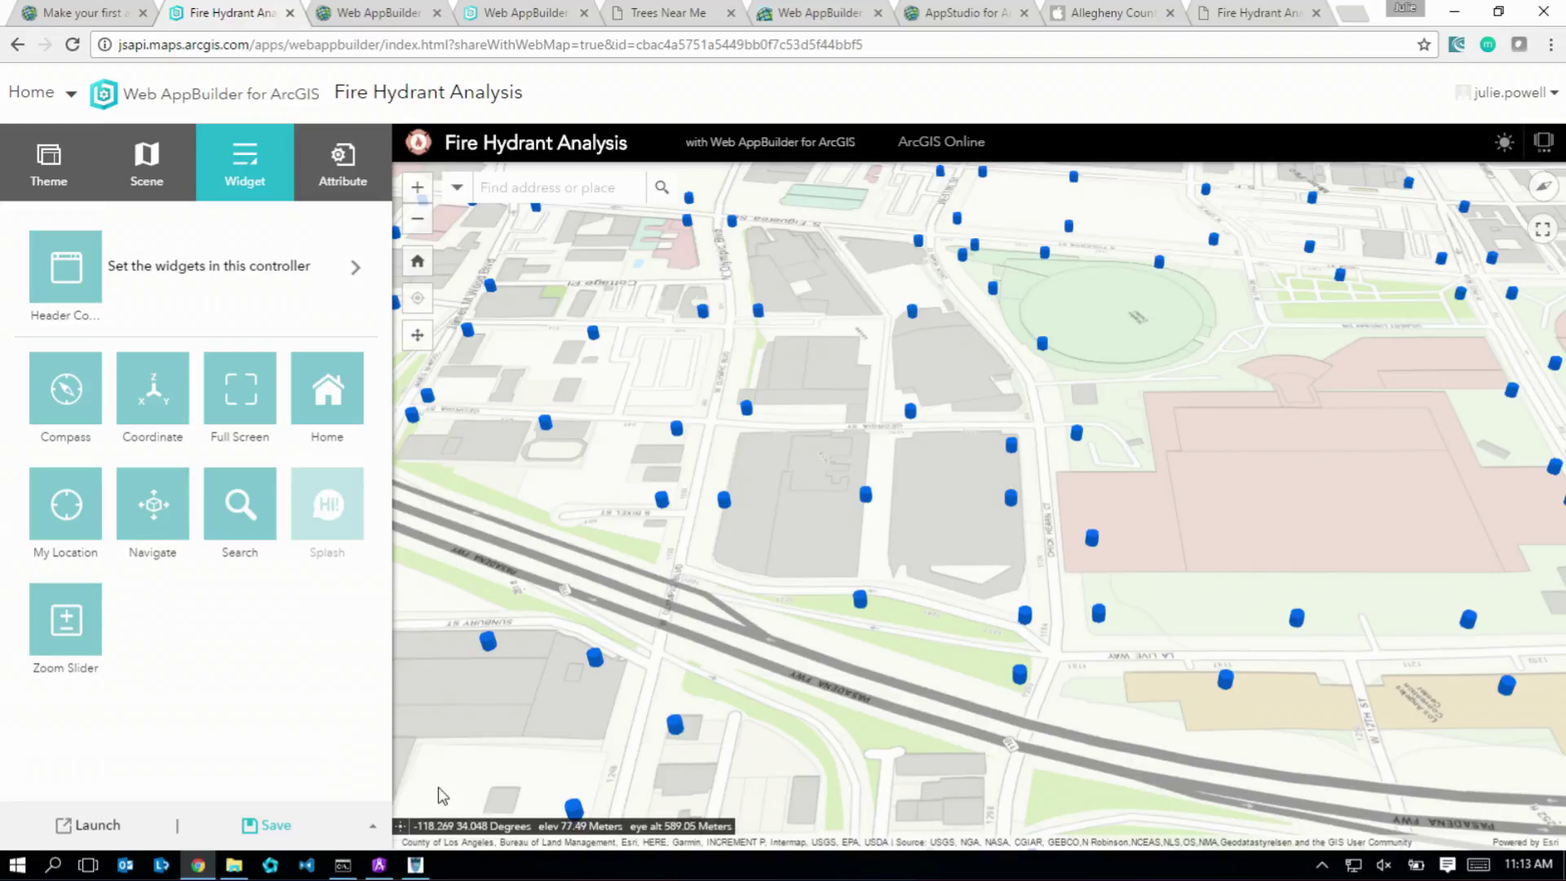
click(267, 527)
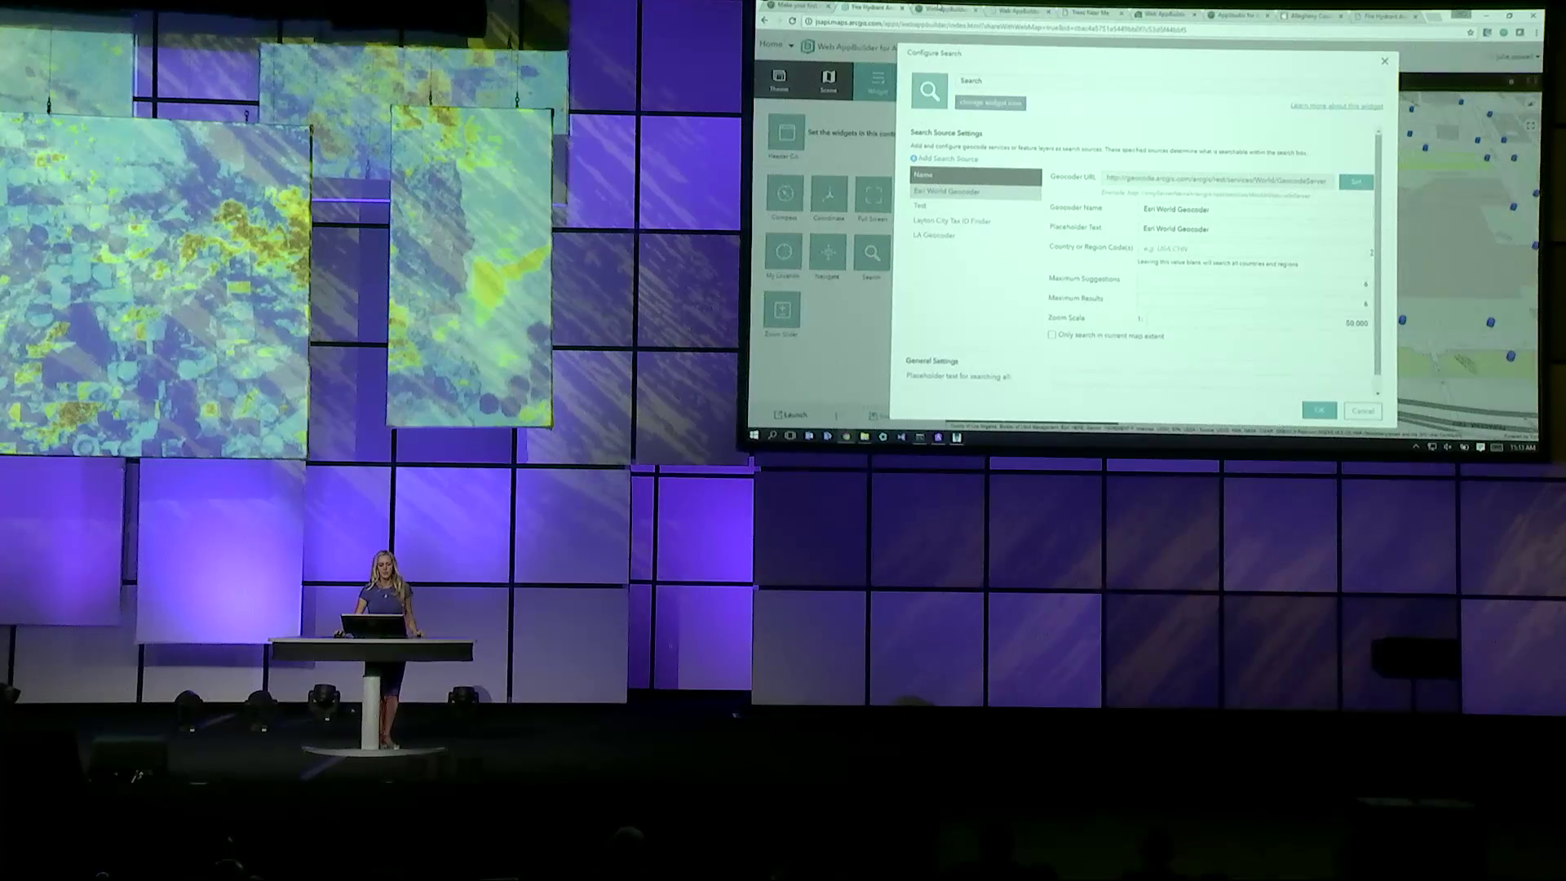
click(943, 9)
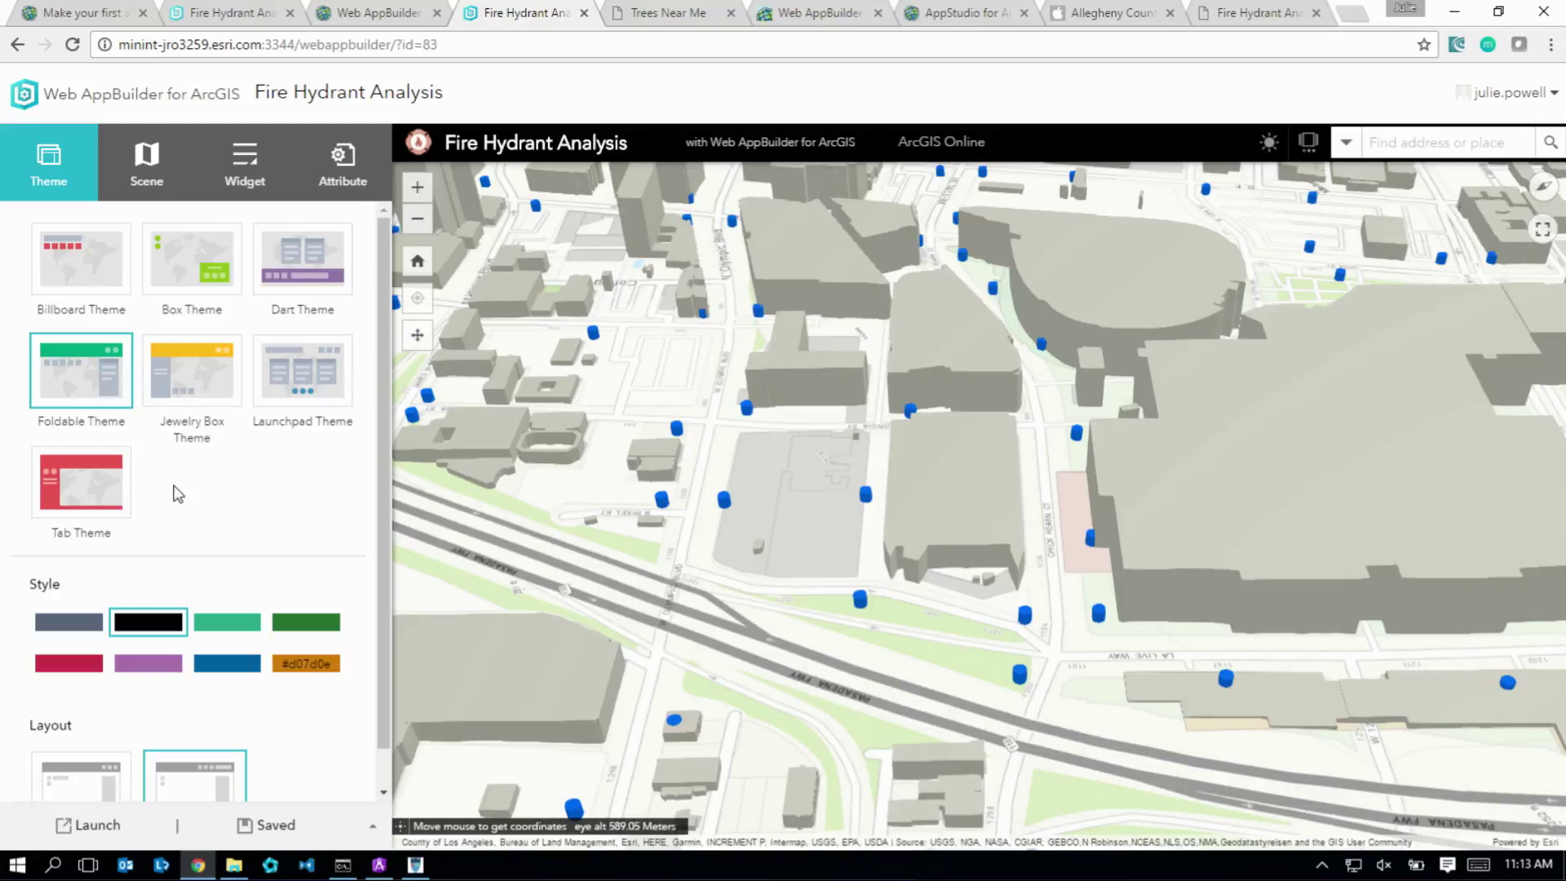
List the Developer Edition app's widgets: Compass, Coordinate, Search and Zoom Slider
click(243, 167)
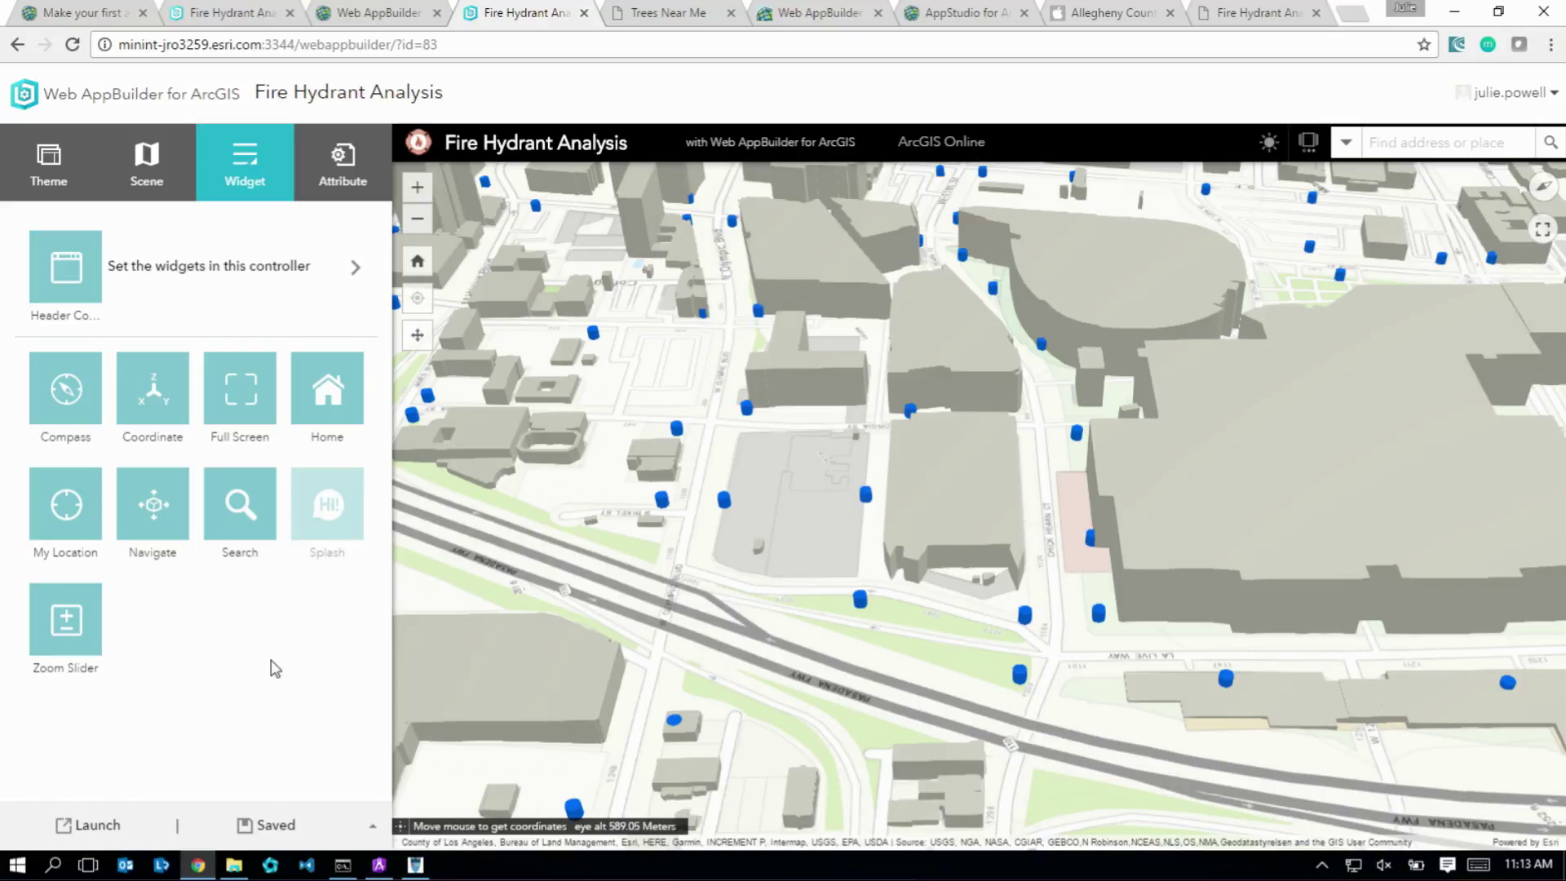
Copy the AssetProximity folder from MyWidgets and paste it into client > stemapp3d > widgets
click(235, 866)
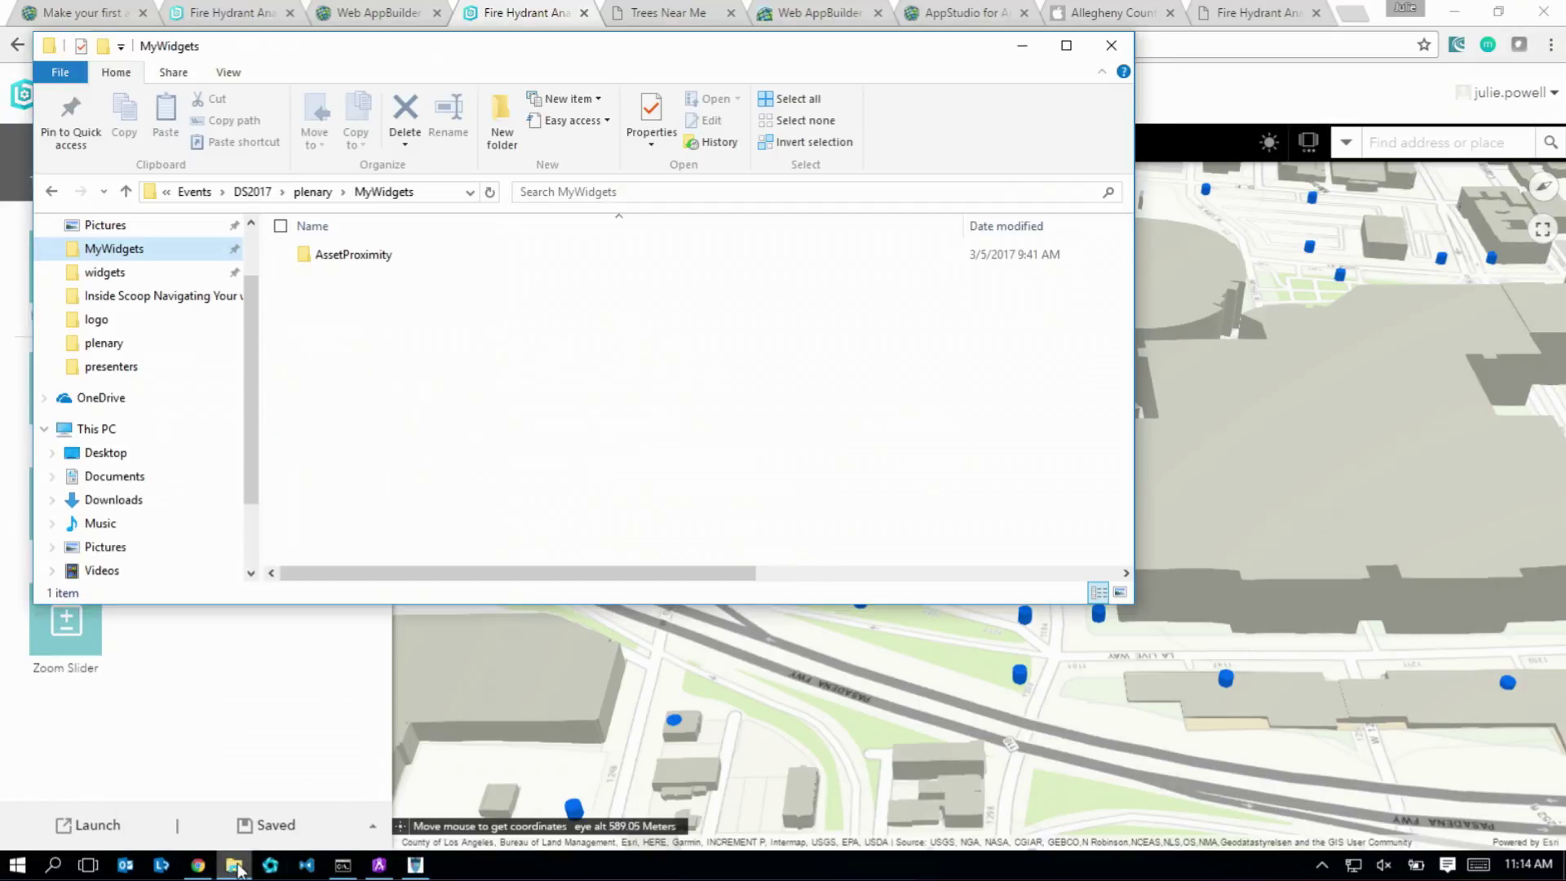
double_click(354, 252)
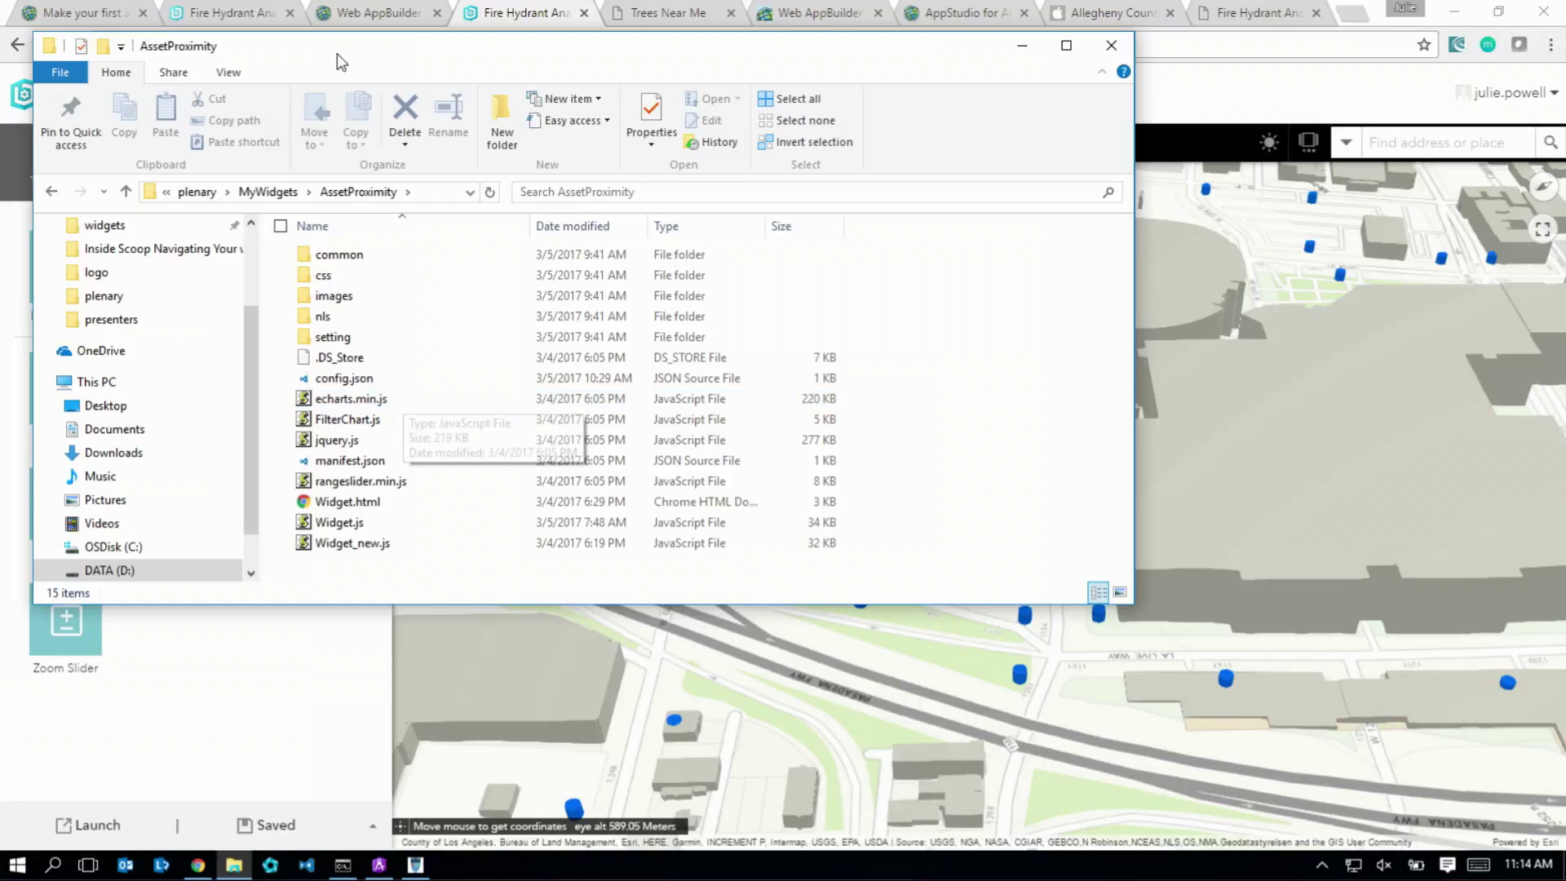
click(269, 192)
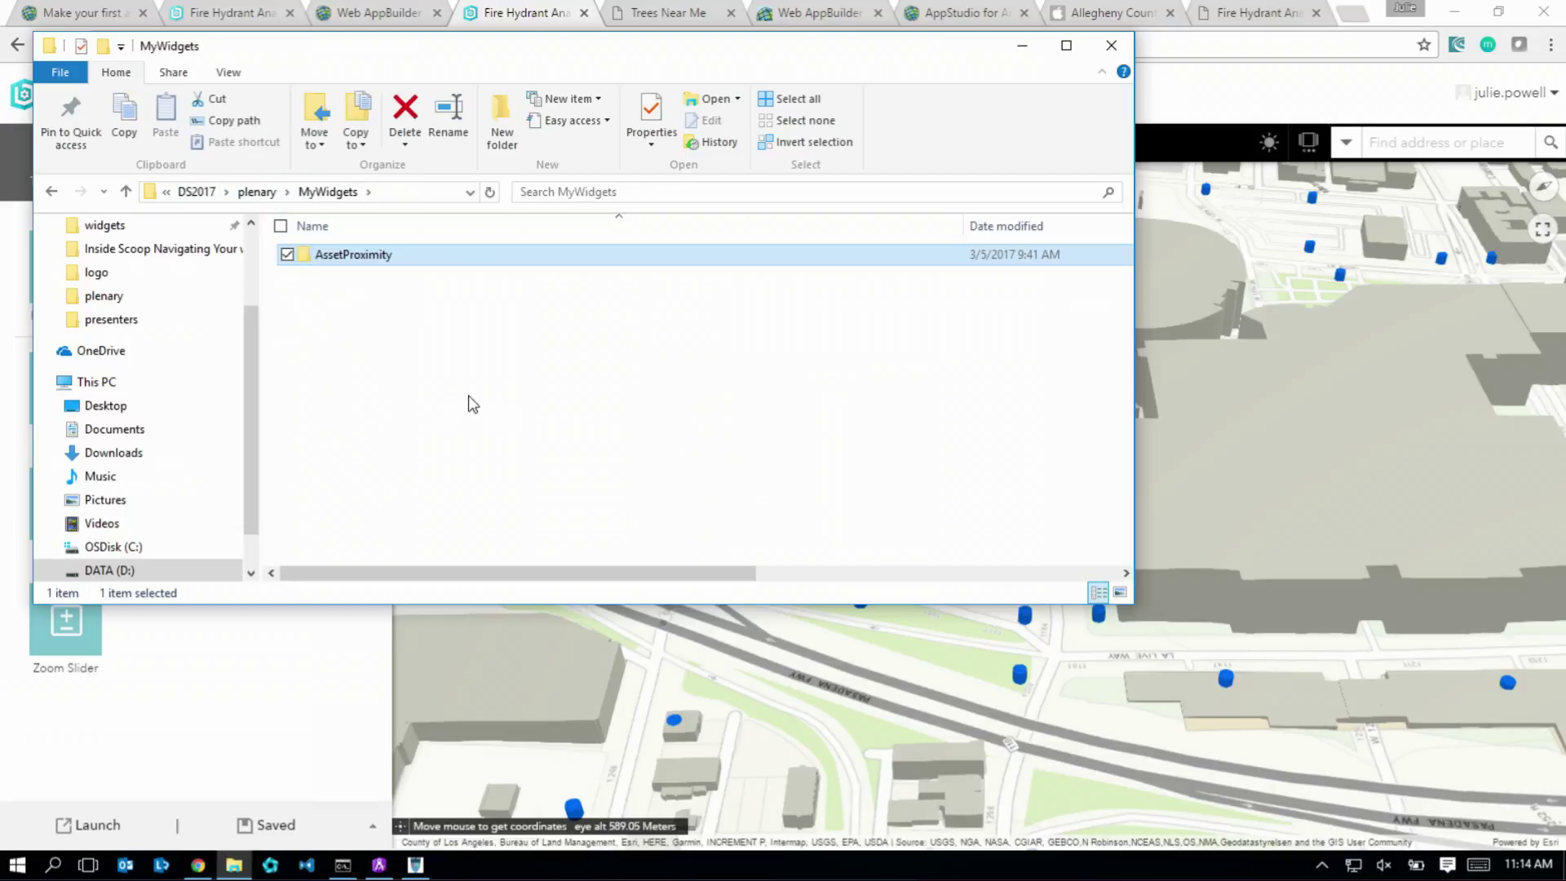
click(105, 227)
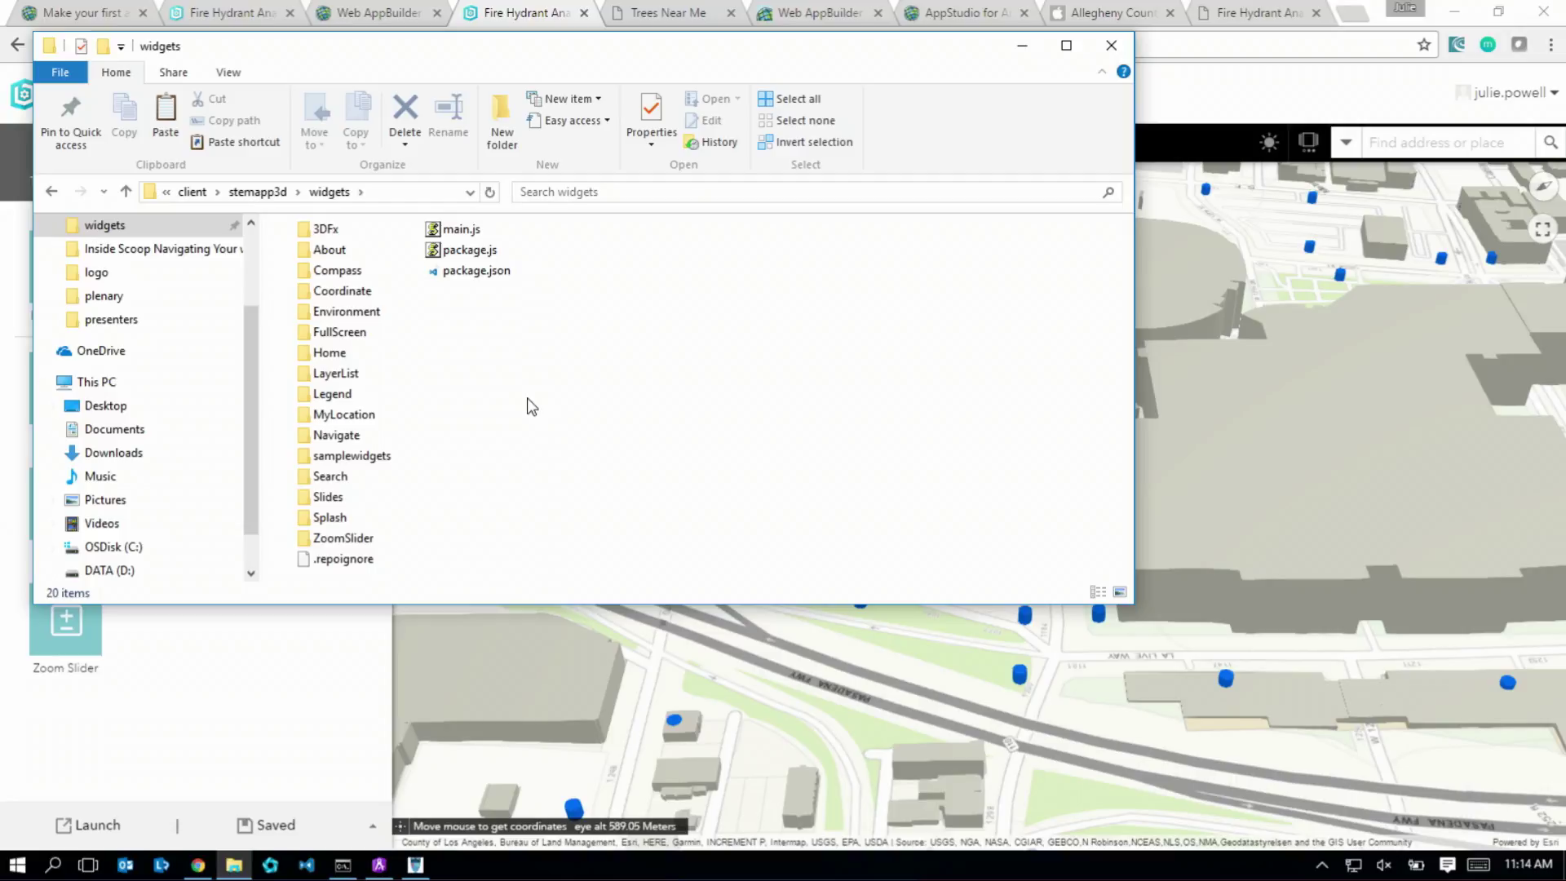
key(ctrl+v)
Add the AssetProximity widget to an empty Header Controller slot
click(306, 683)
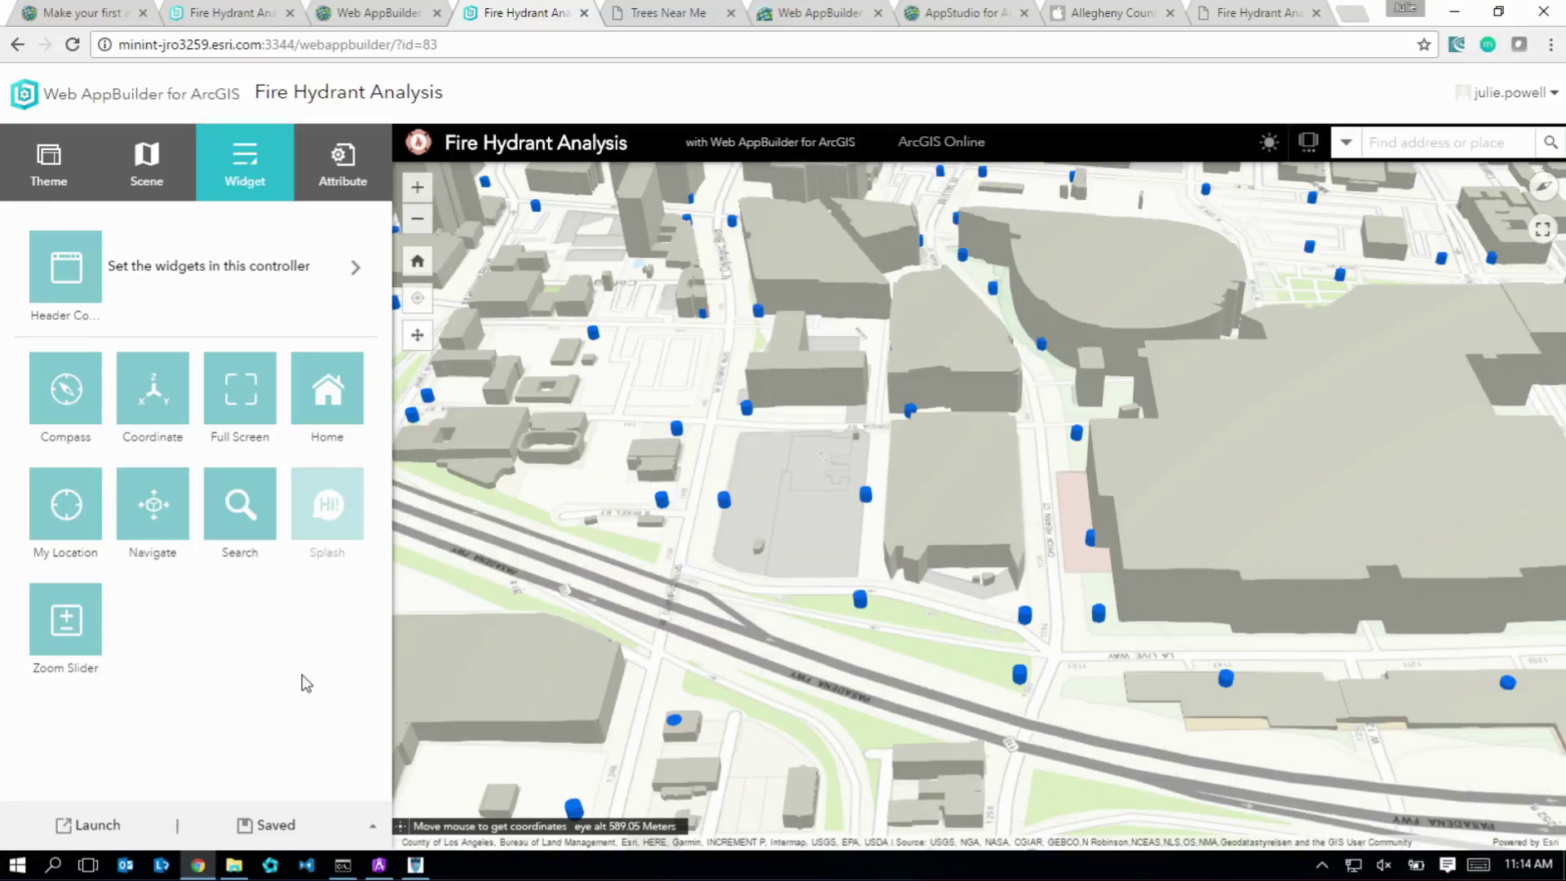
click(204, 269)
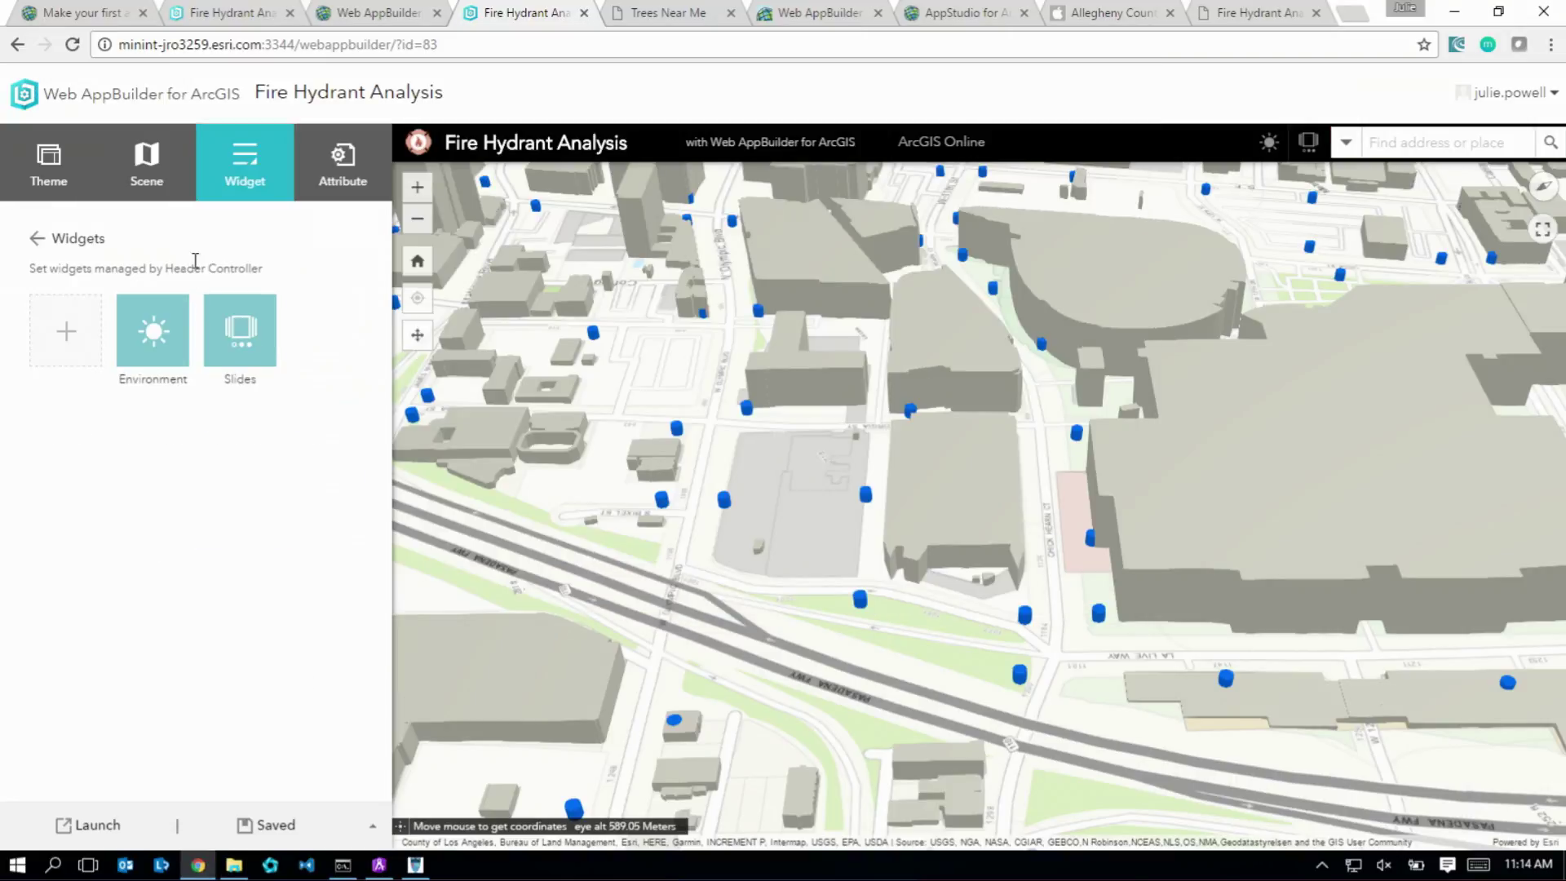
click(62, 331)
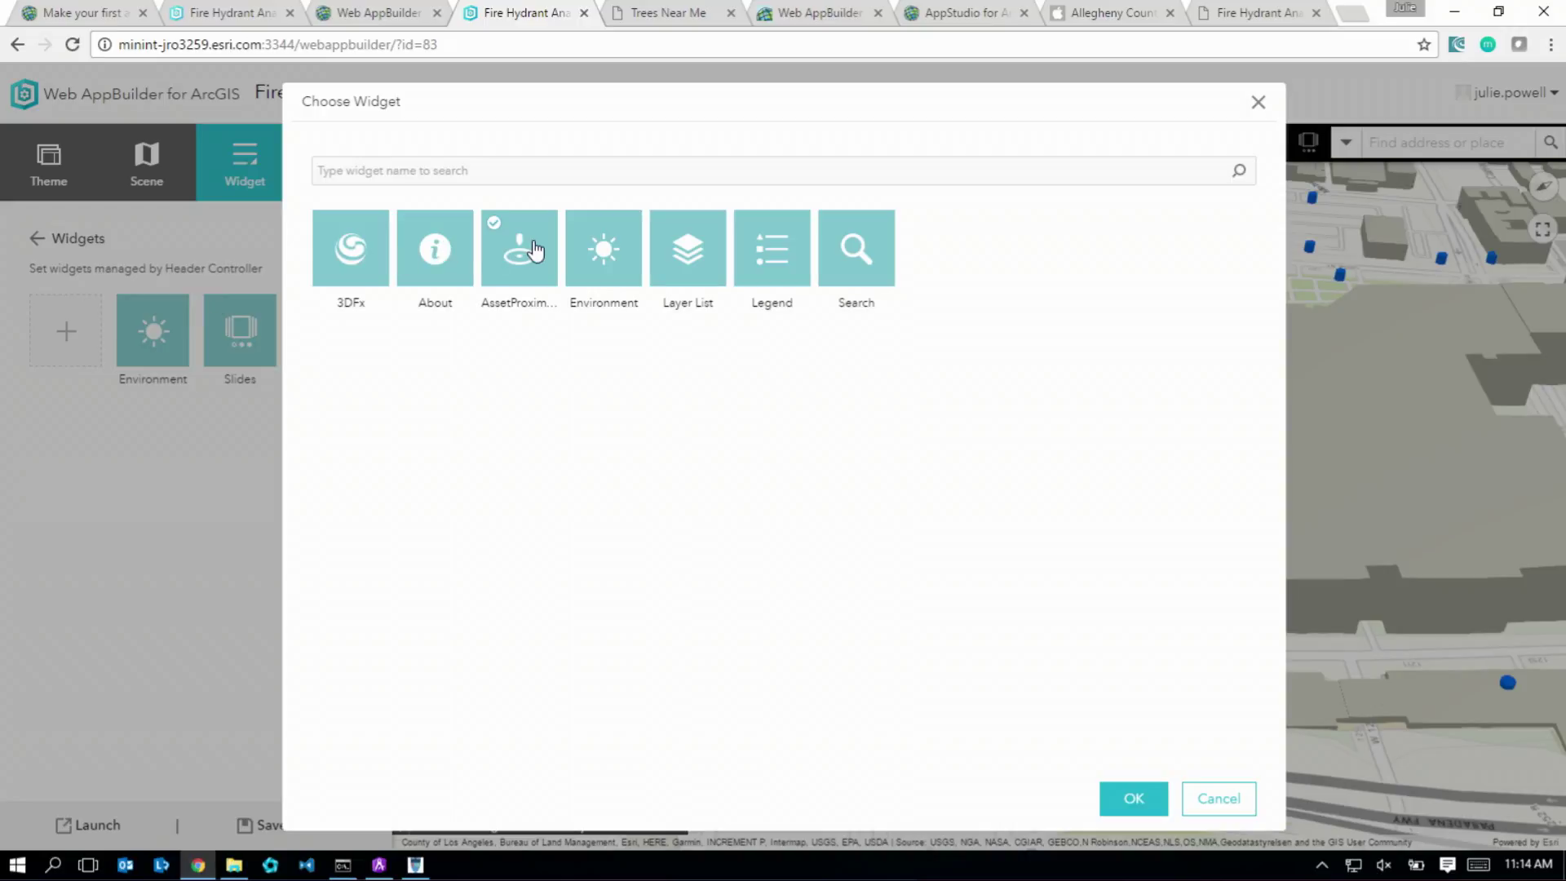
click(1133, 798)
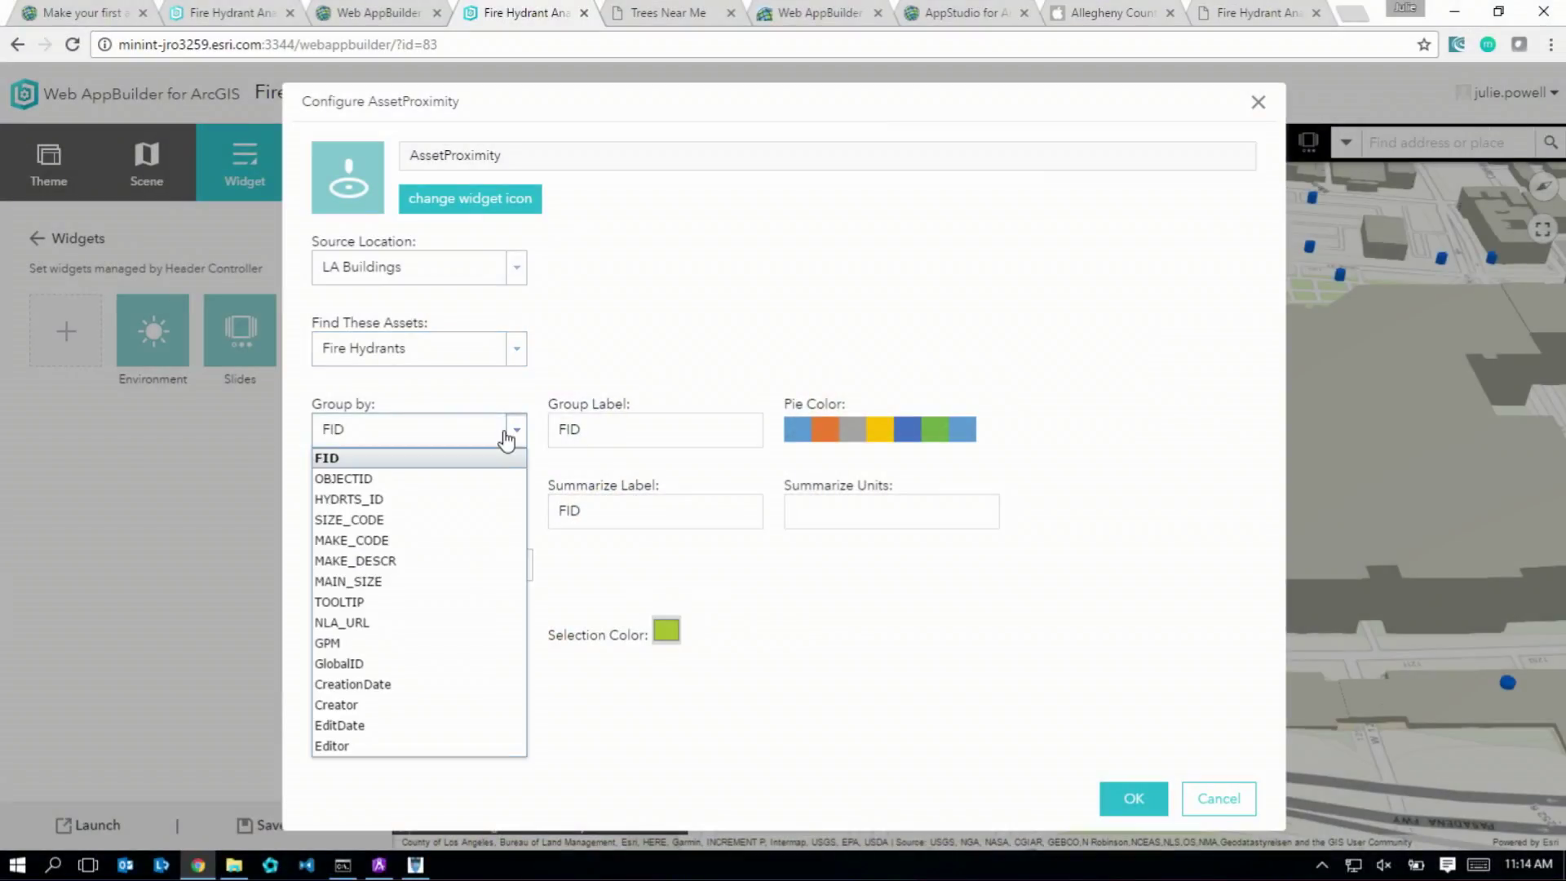
Configure AssetProximity to group by MAIN_SIZE labelled 'MAIN SIZE' and summarize by GPM
click(447, 582)
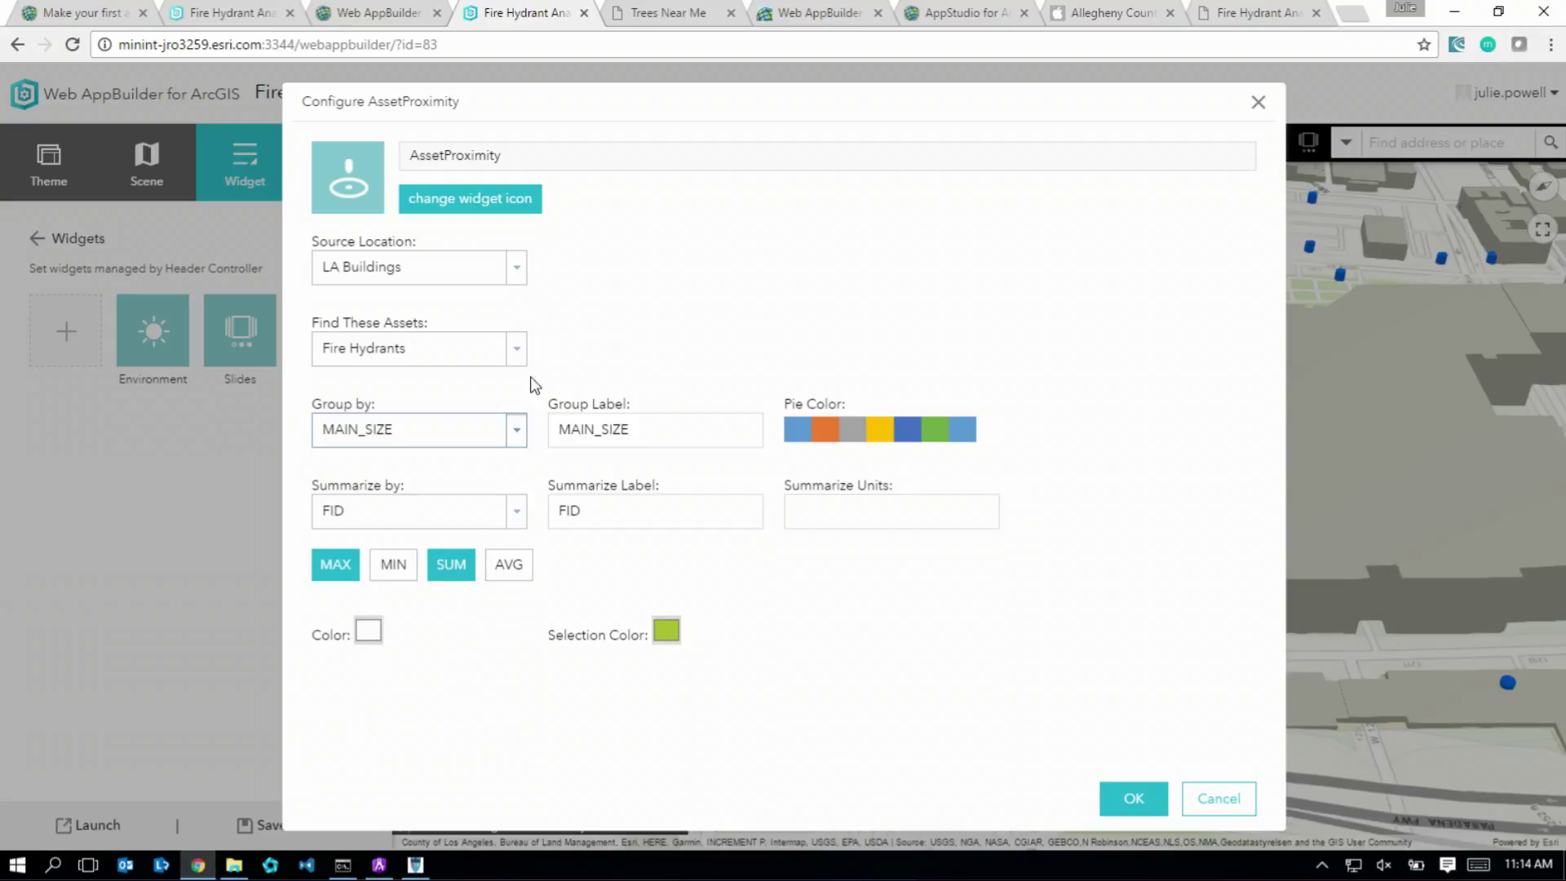
click(598, 428)
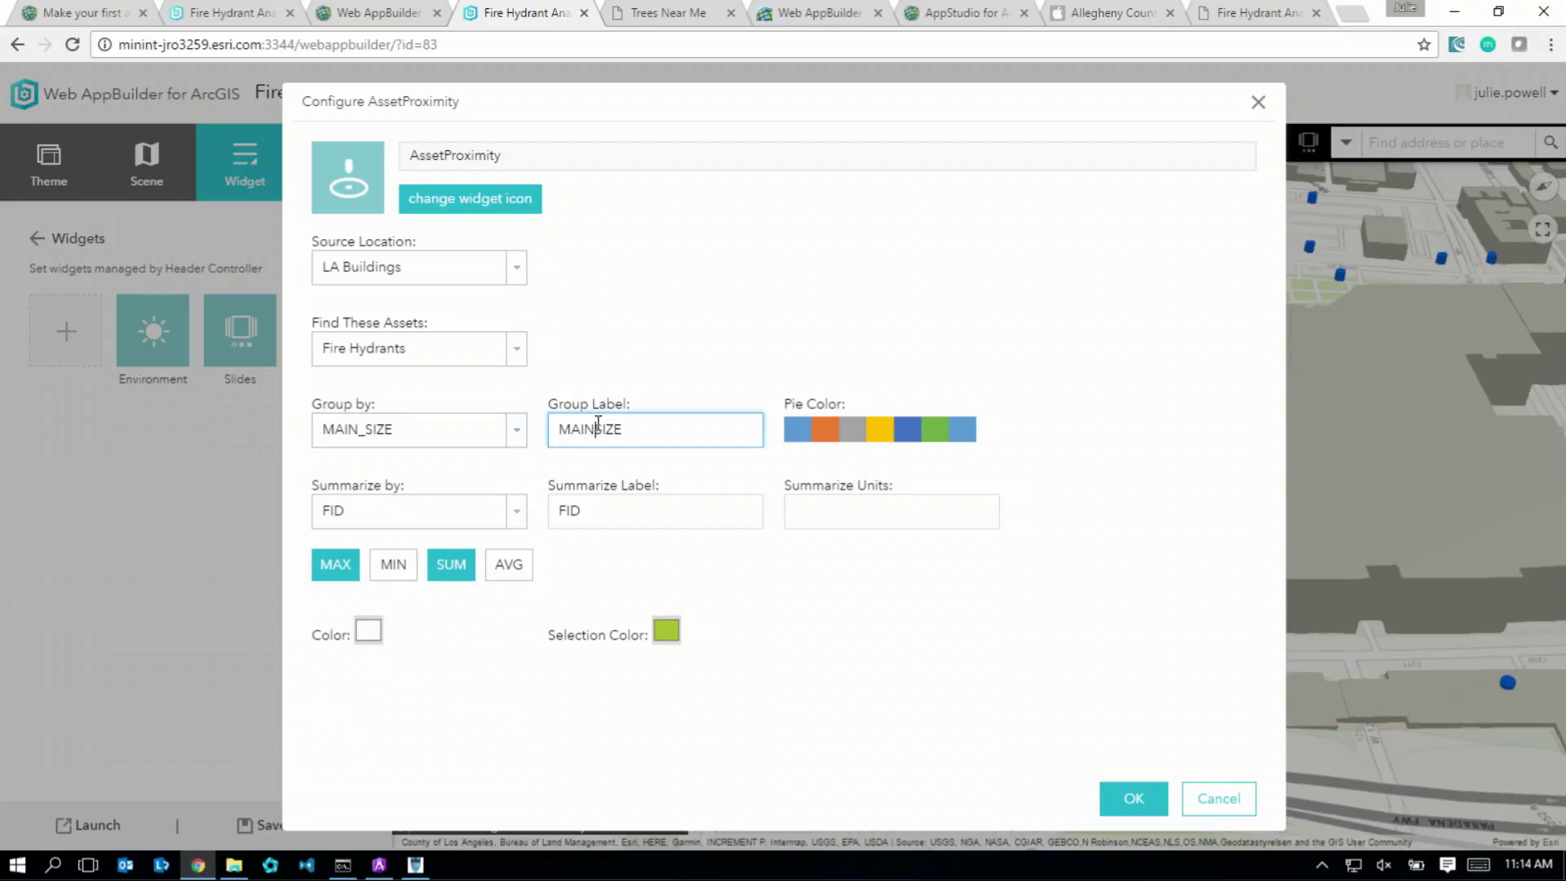
click(495, 510)
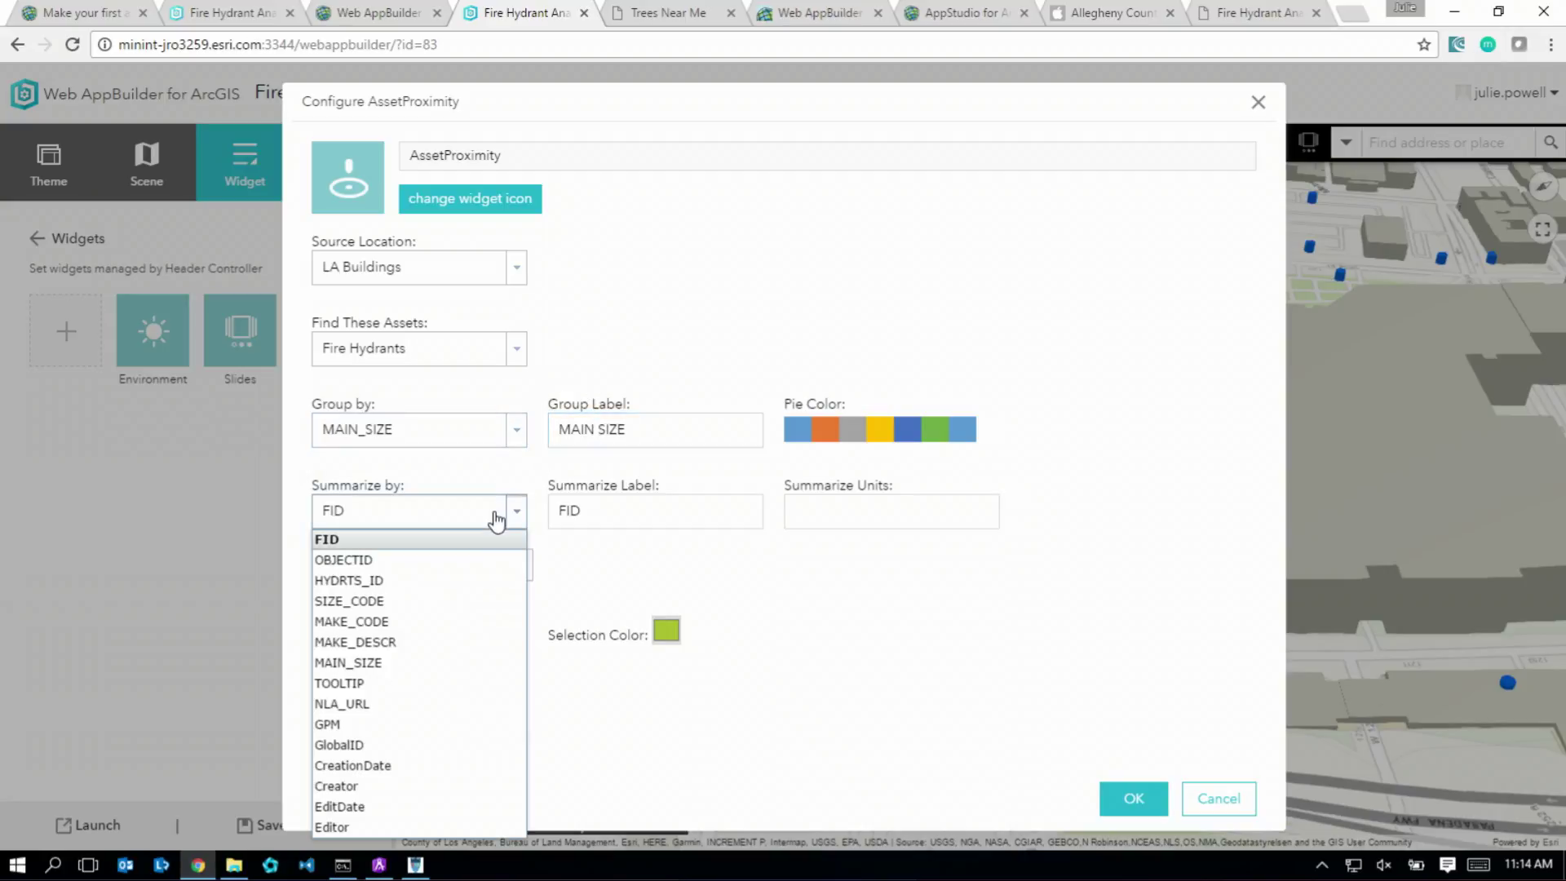
click(438, 725)
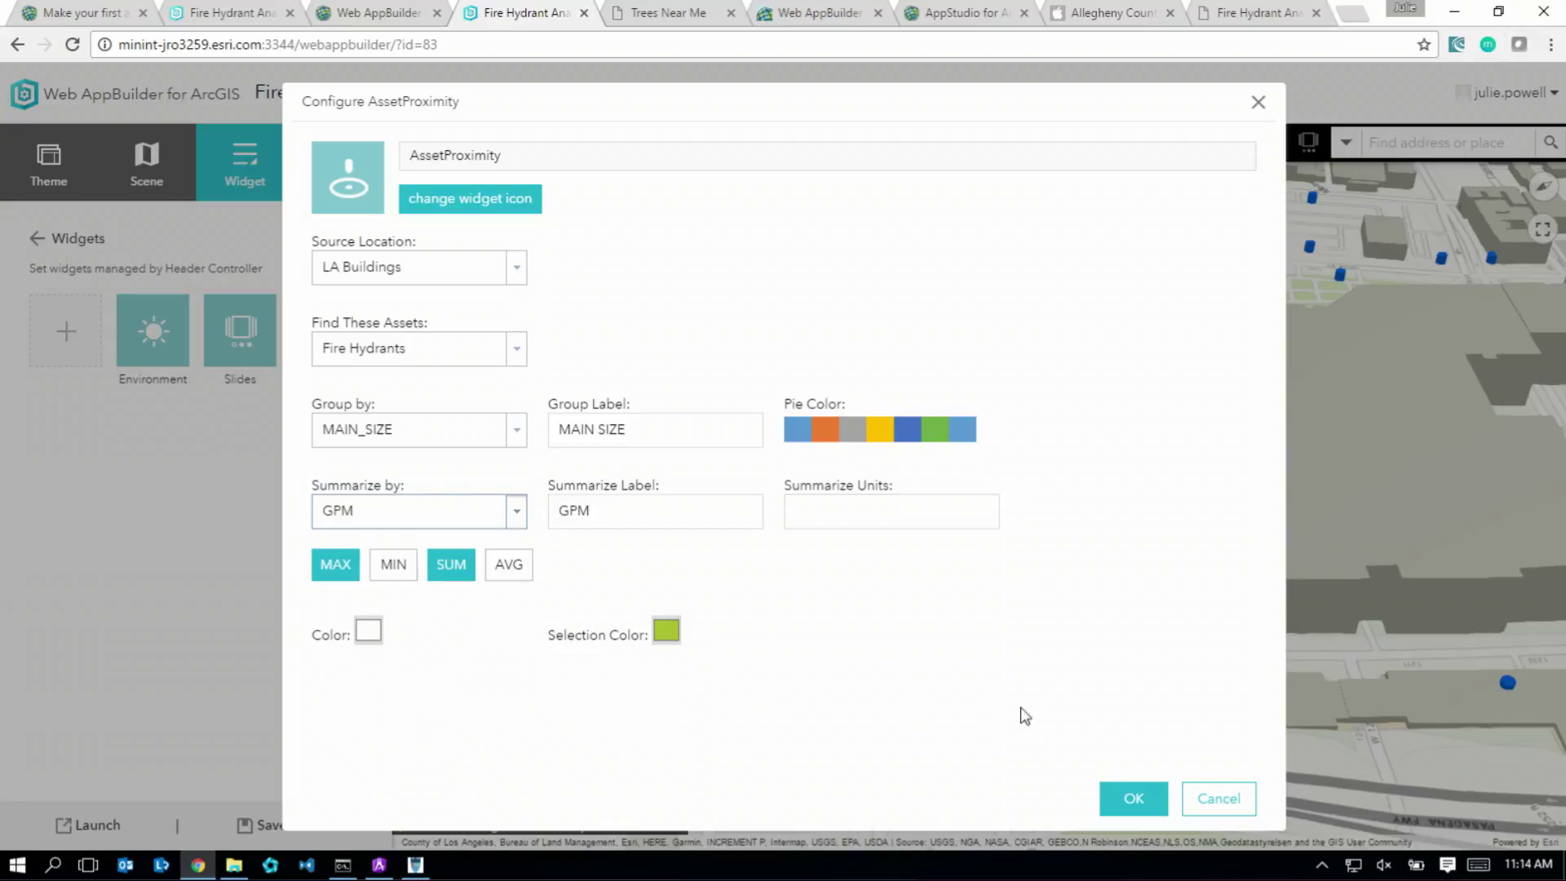
click(1134, 798)
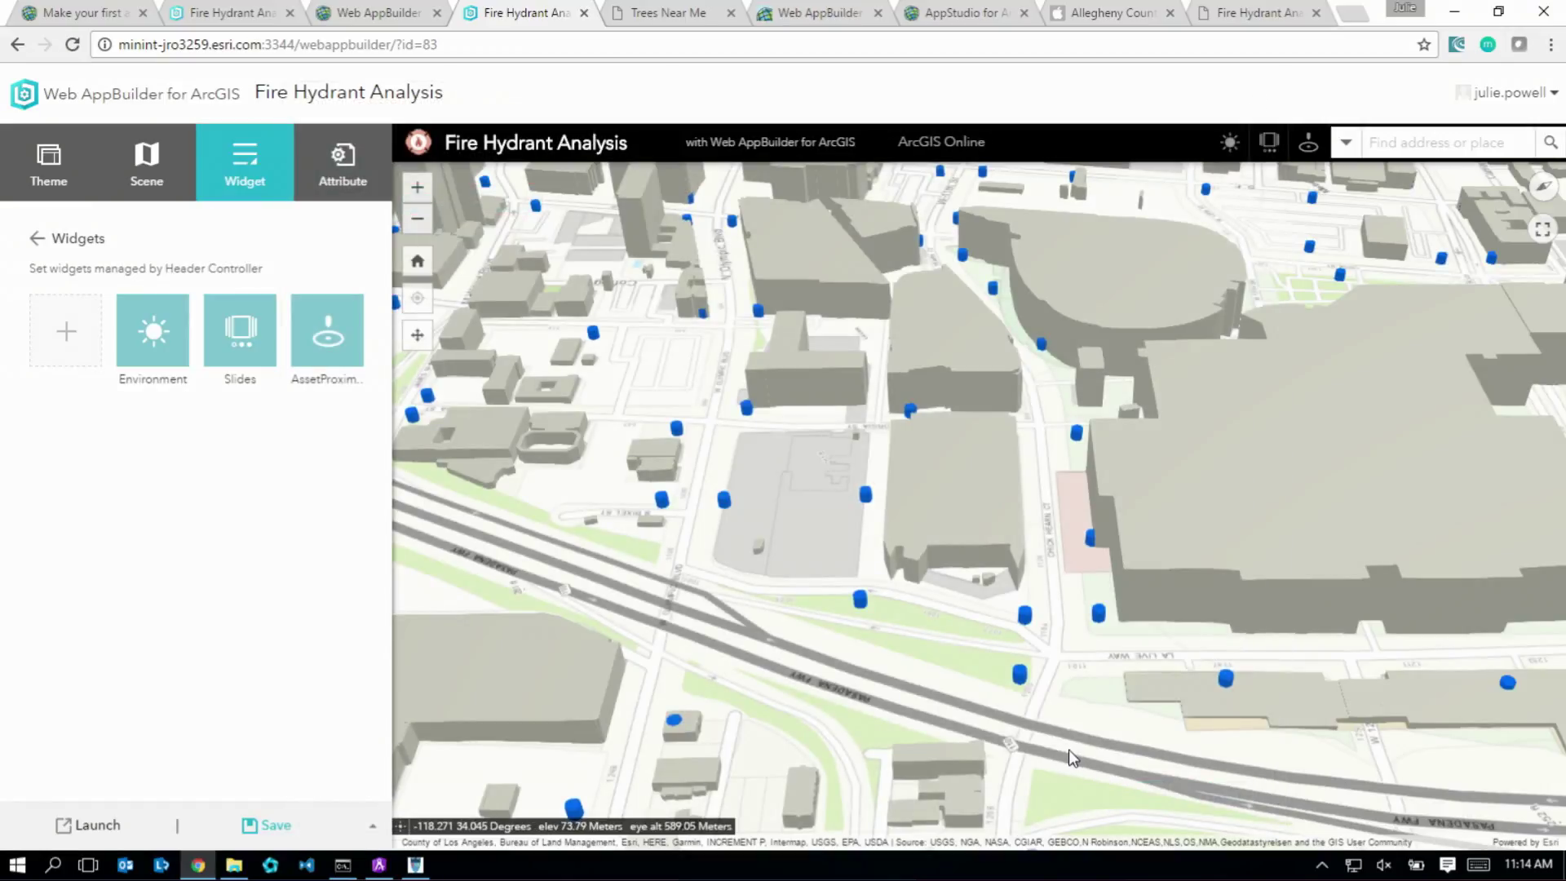
Run an asset proximity analysis around a chosen building with a 100 m search distance
click(1307, 147)
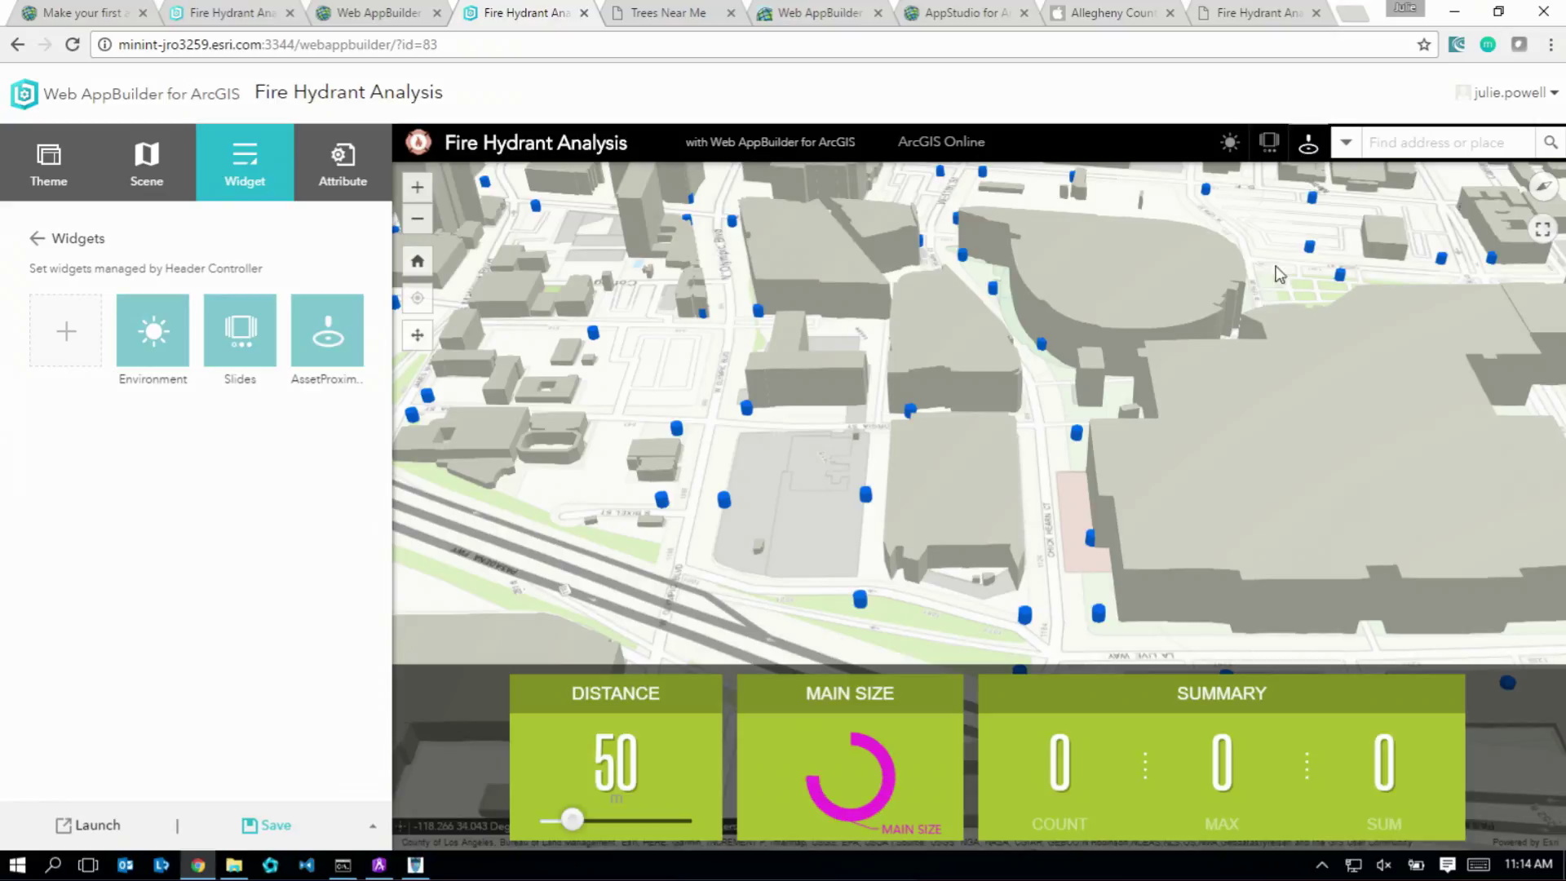
click(961, 477)
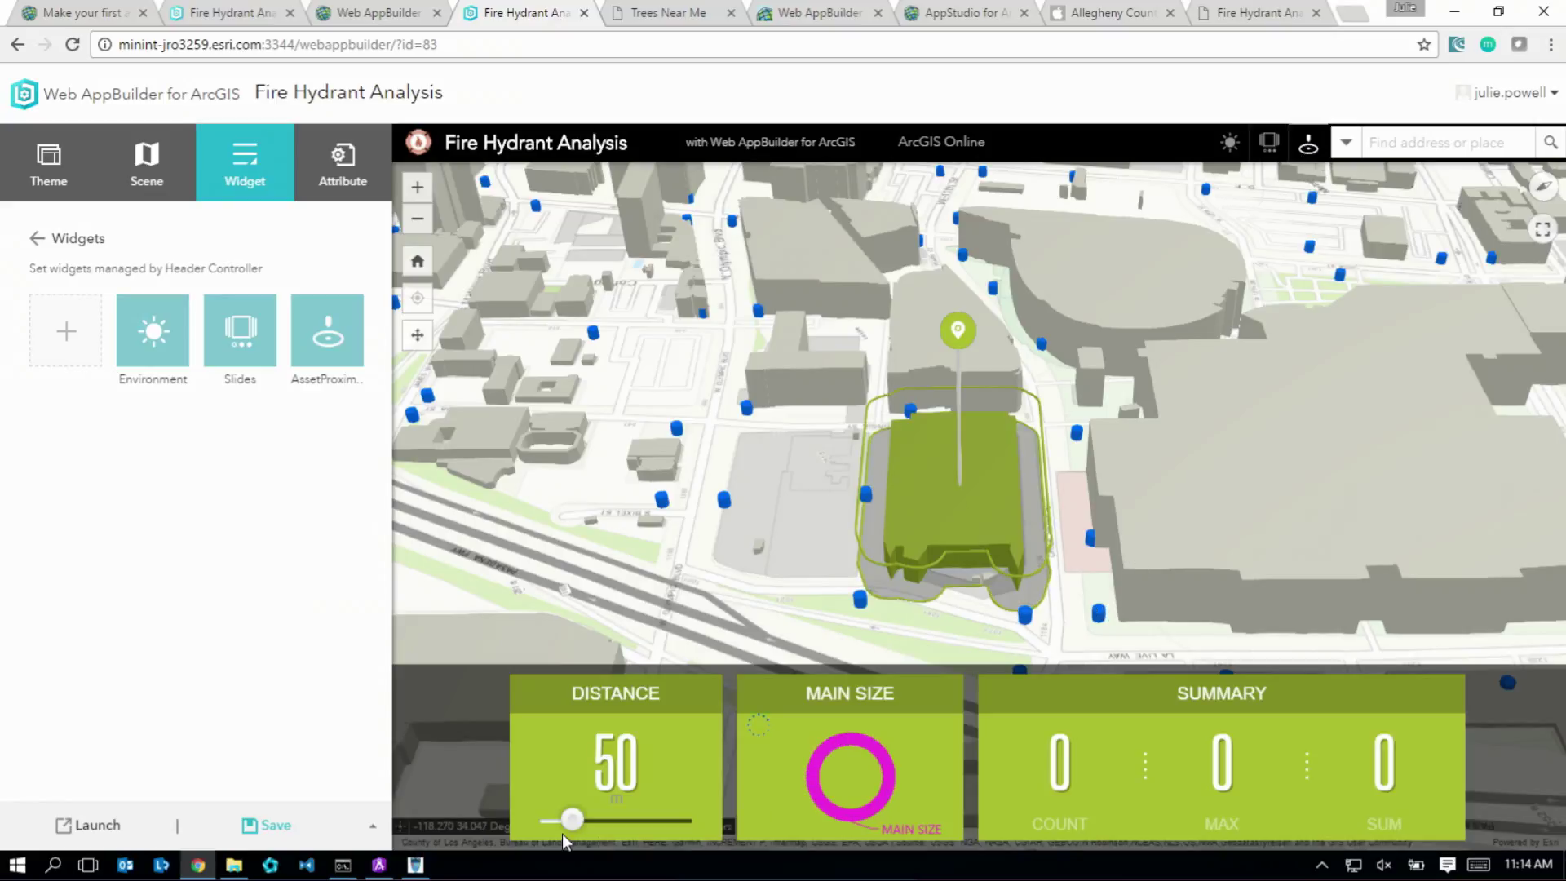
drag(572, 820, 594, 819)
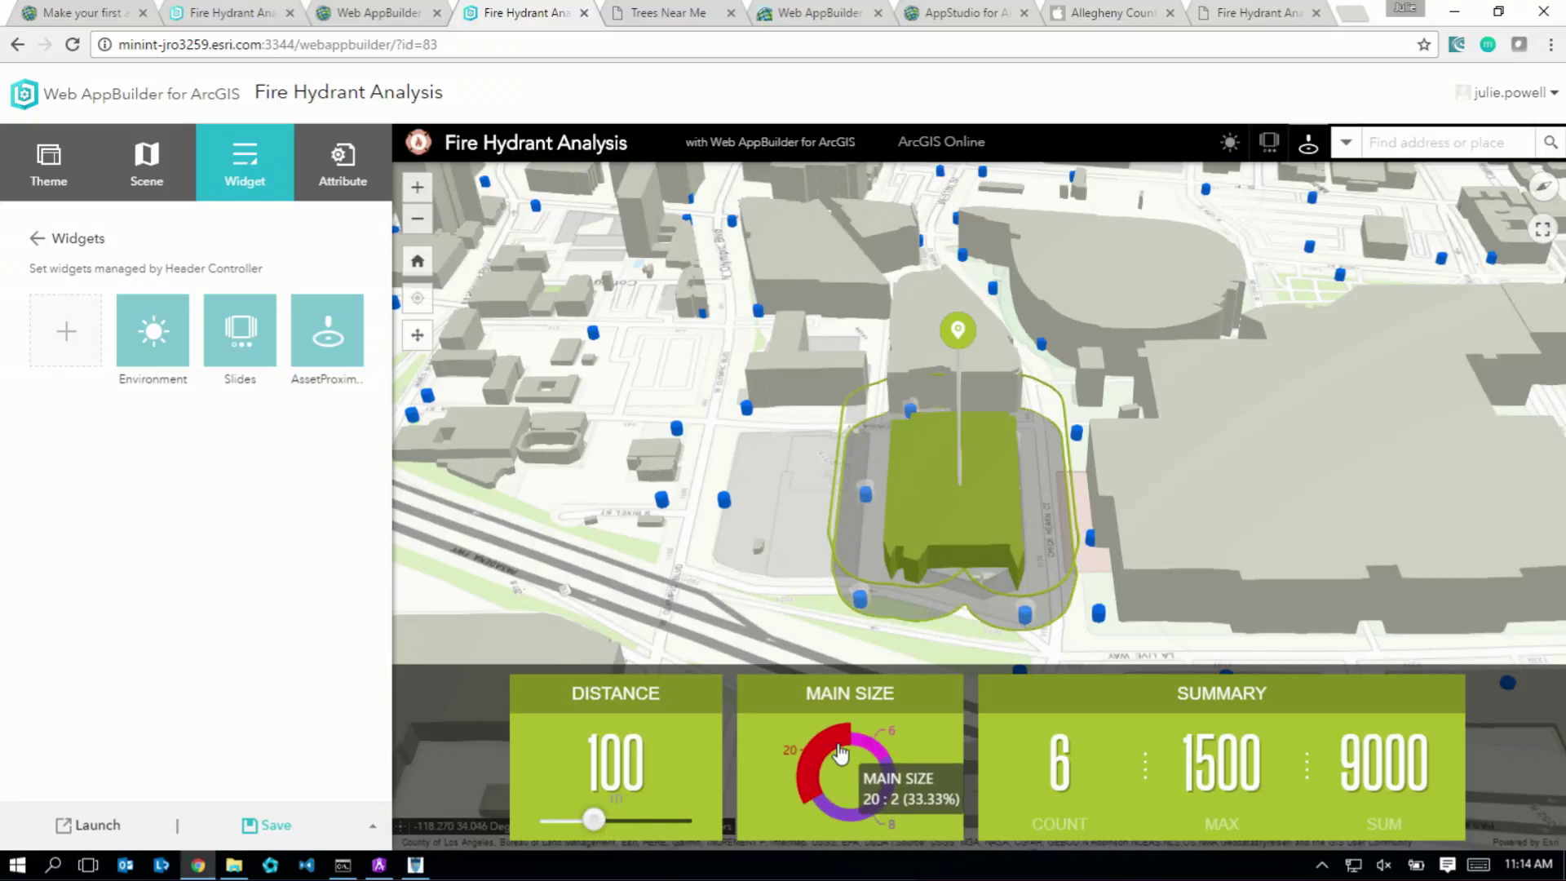
Filter the nearby hydrants by main sizes 20, 8 and 6 using the chart
click(810, 779)
click(849, 828)
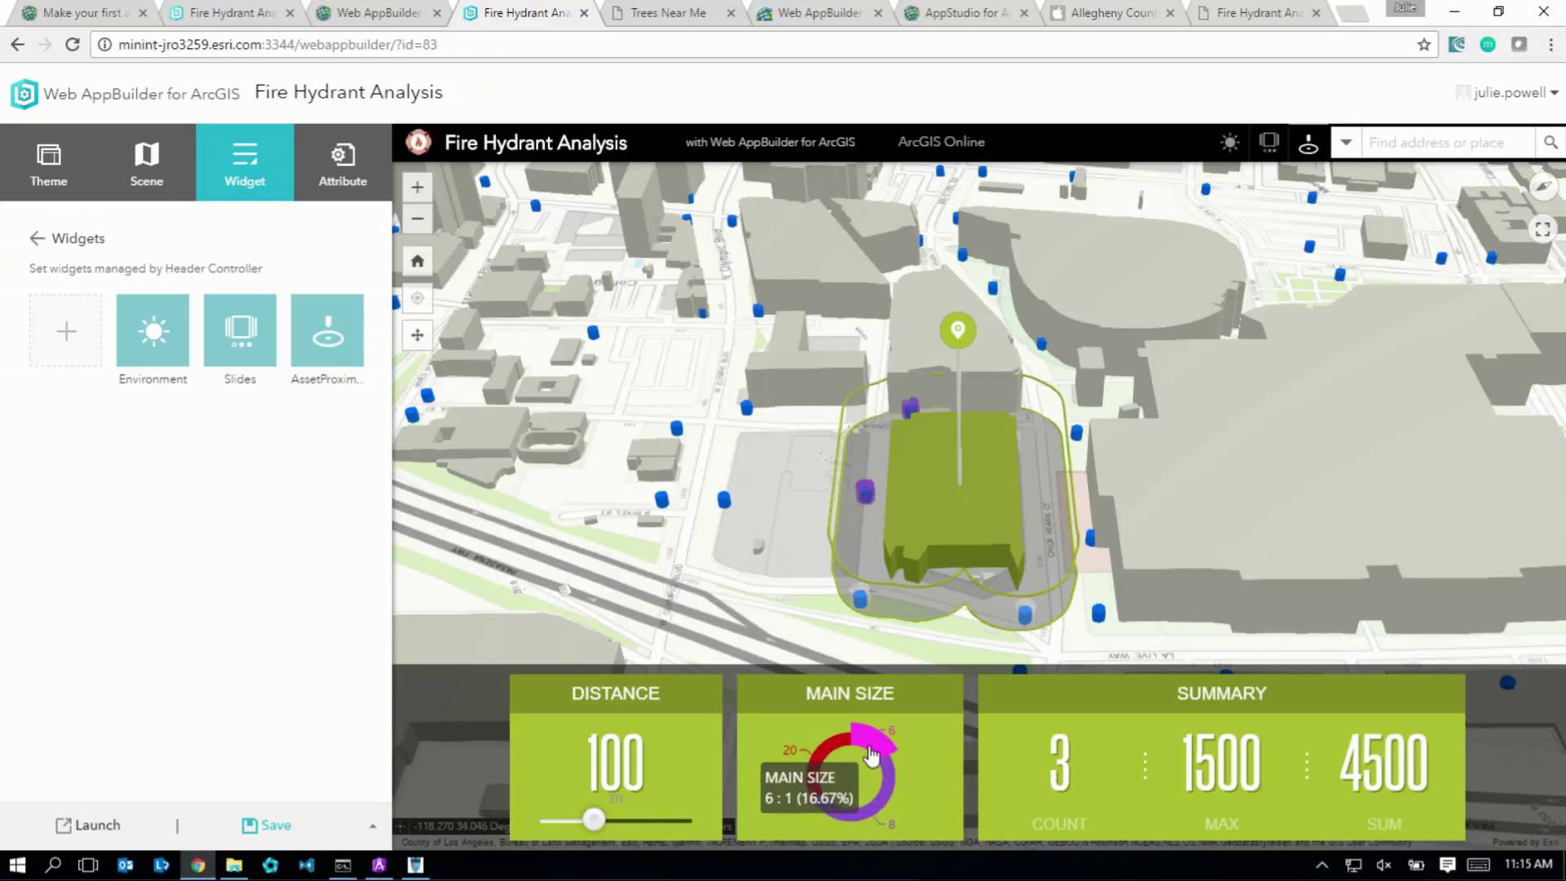
click(880, 753)
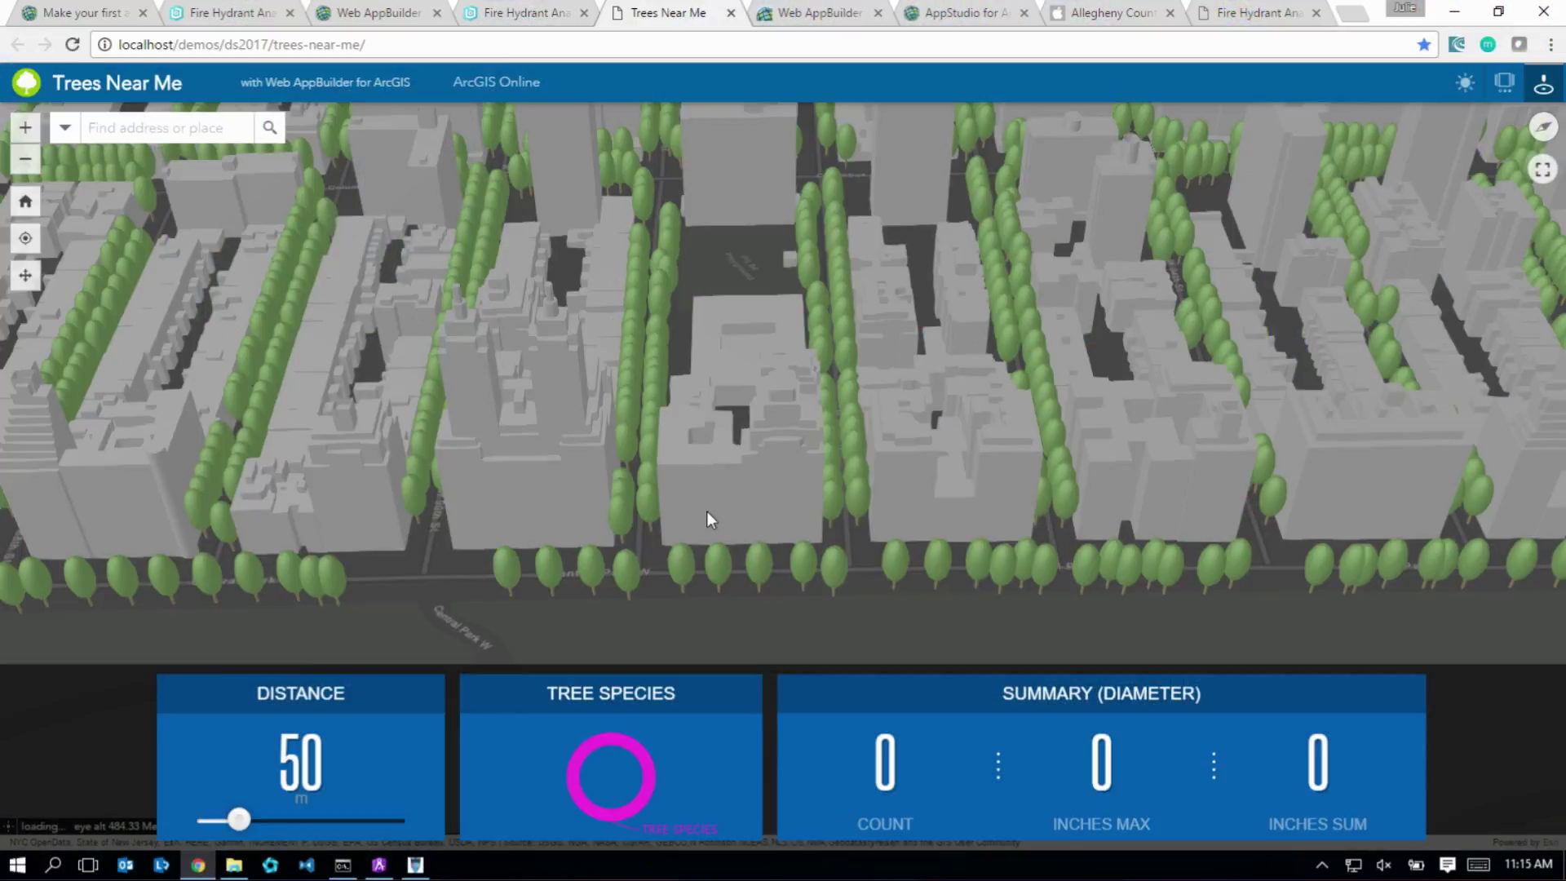
Find trees within 98 m of a building, show honeylocust, Sophora and pin oak, then switch tabs
click(703, 498)
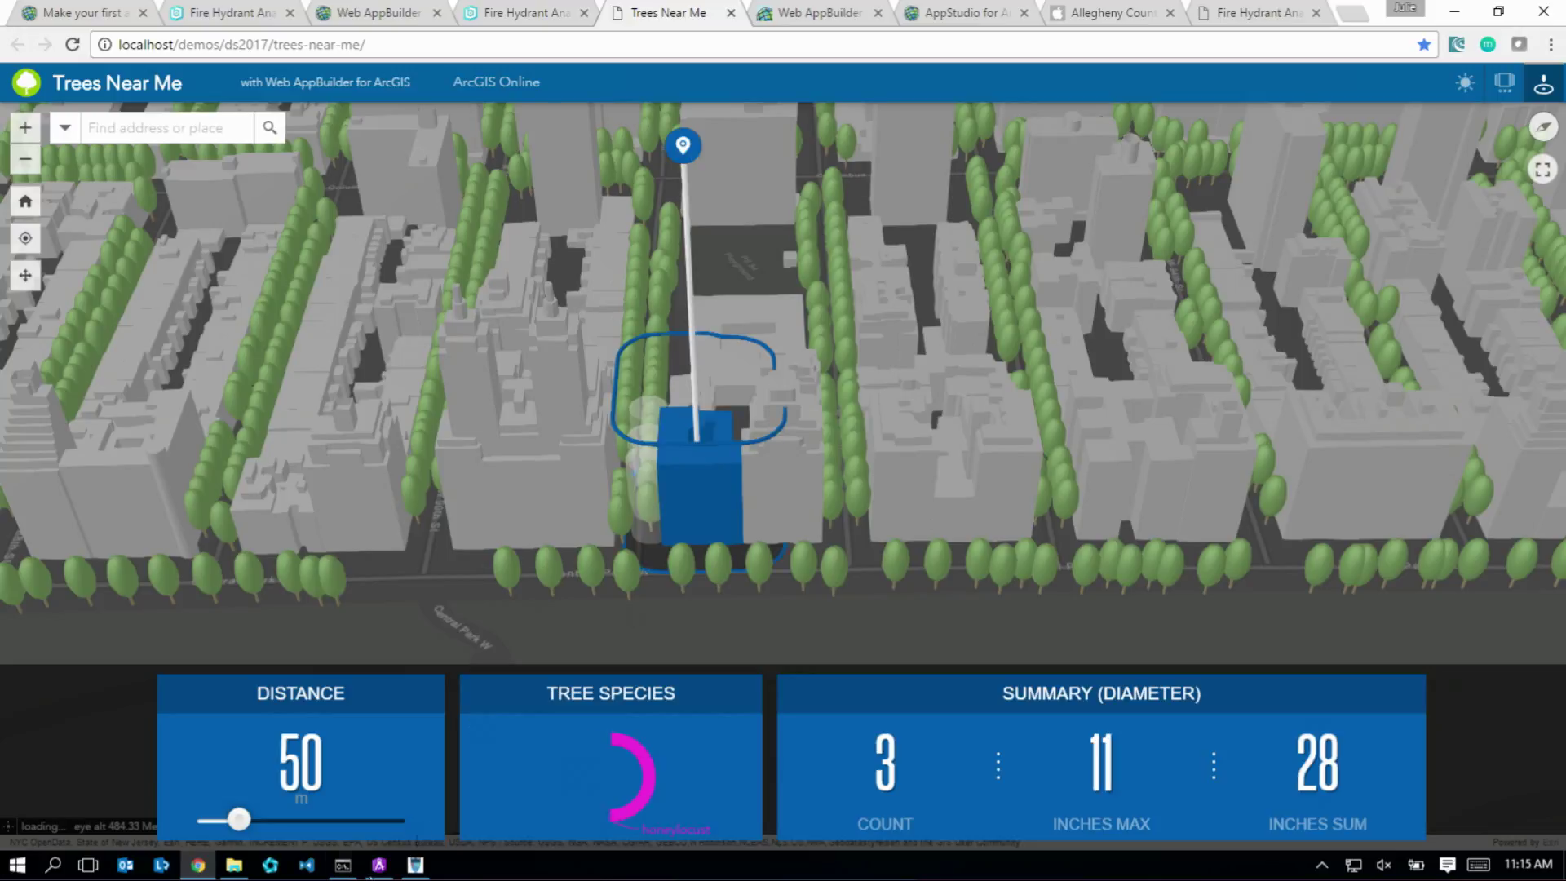
drag(239, 827, 269, 821)
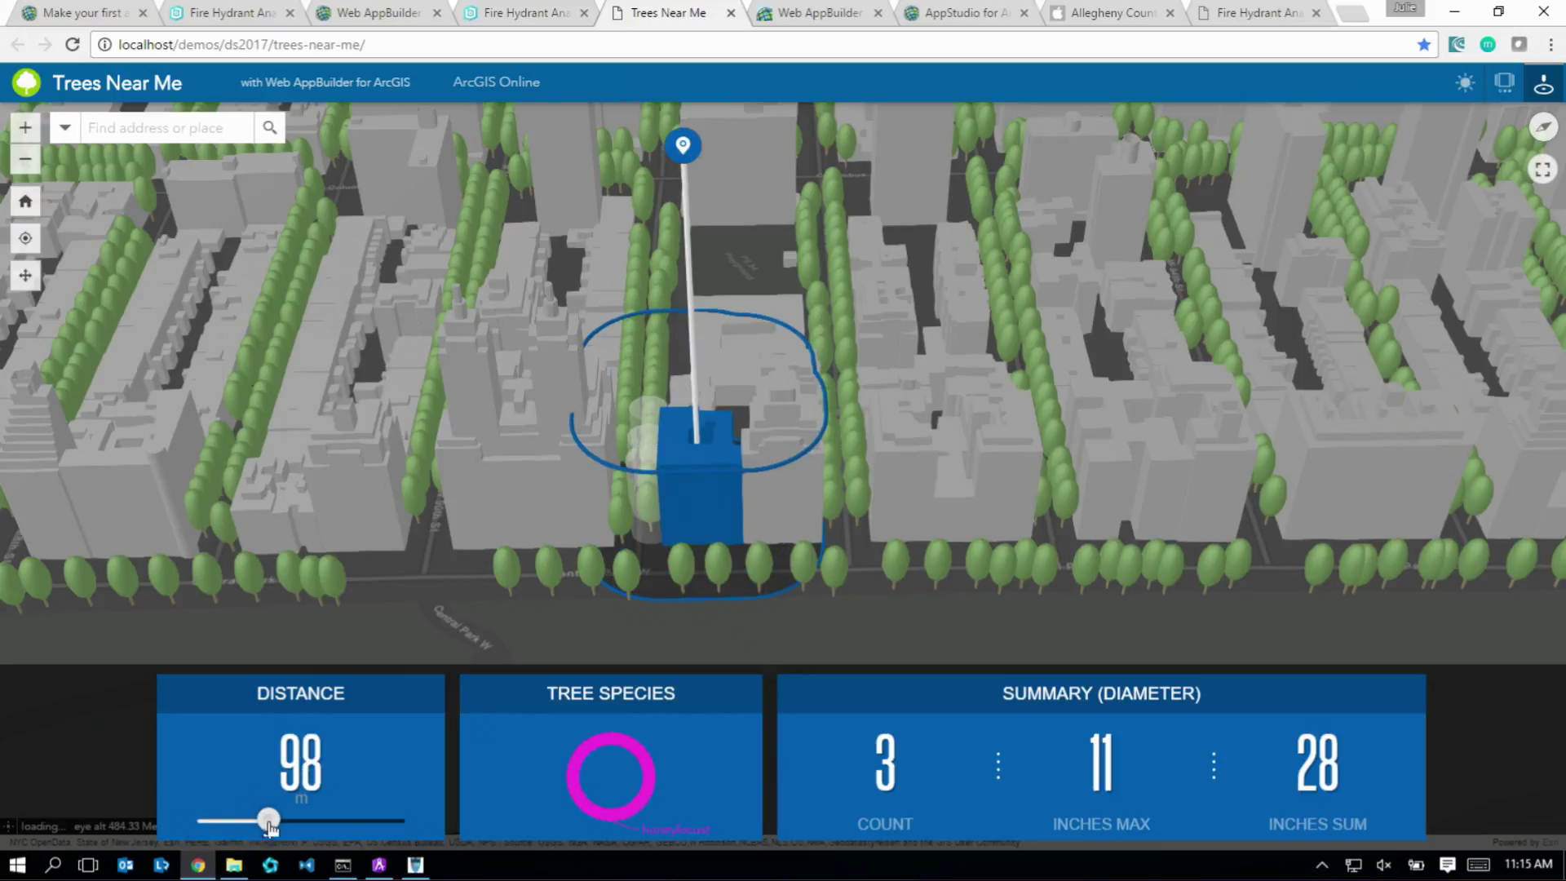
click(644, 752)
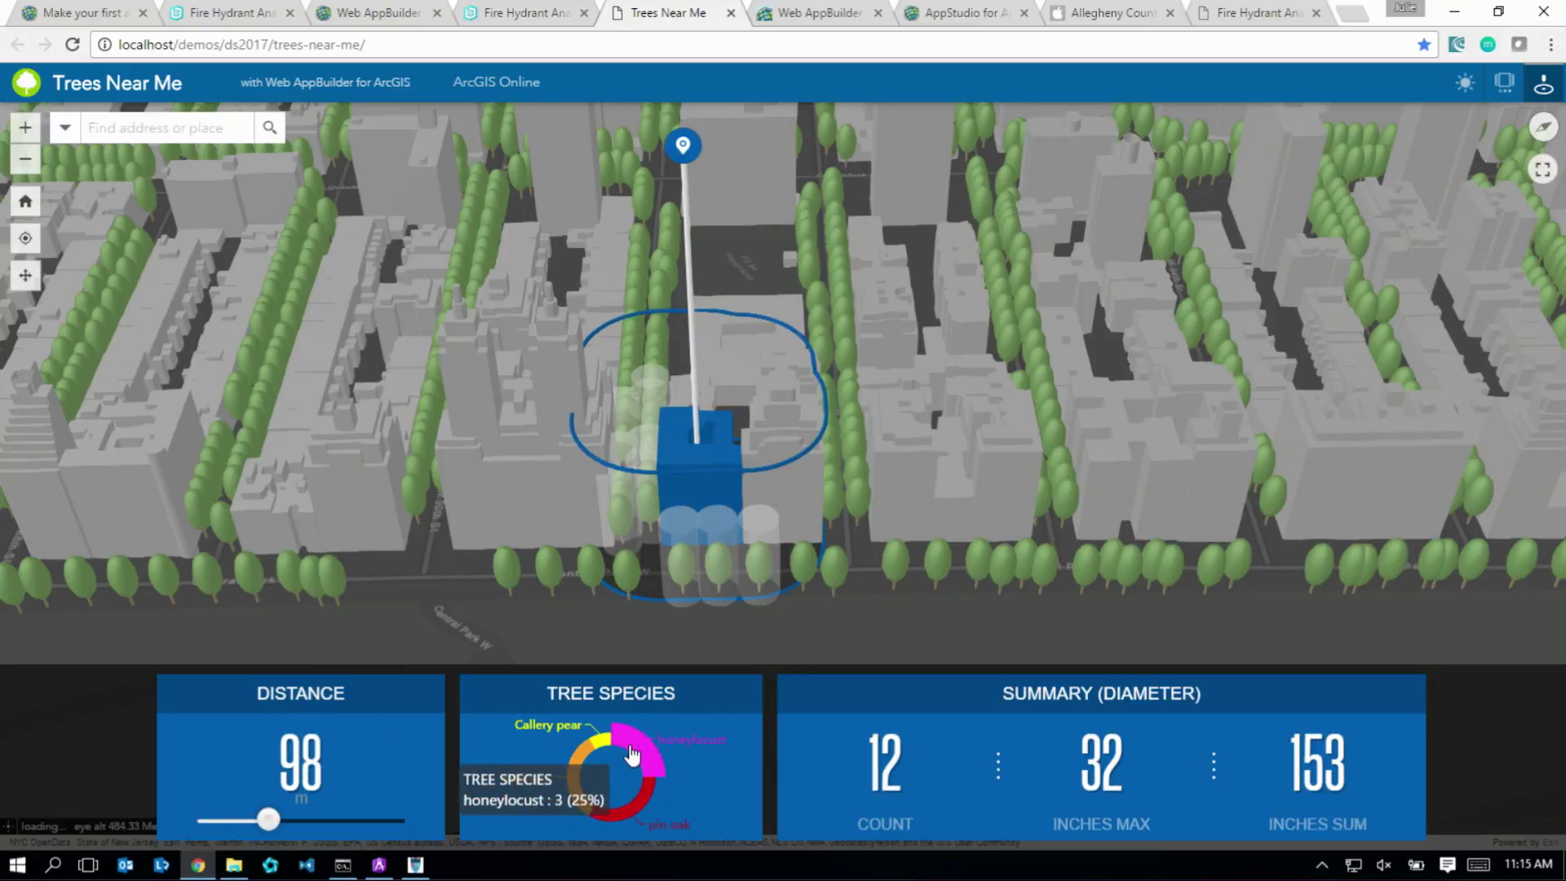
click(594, 811)
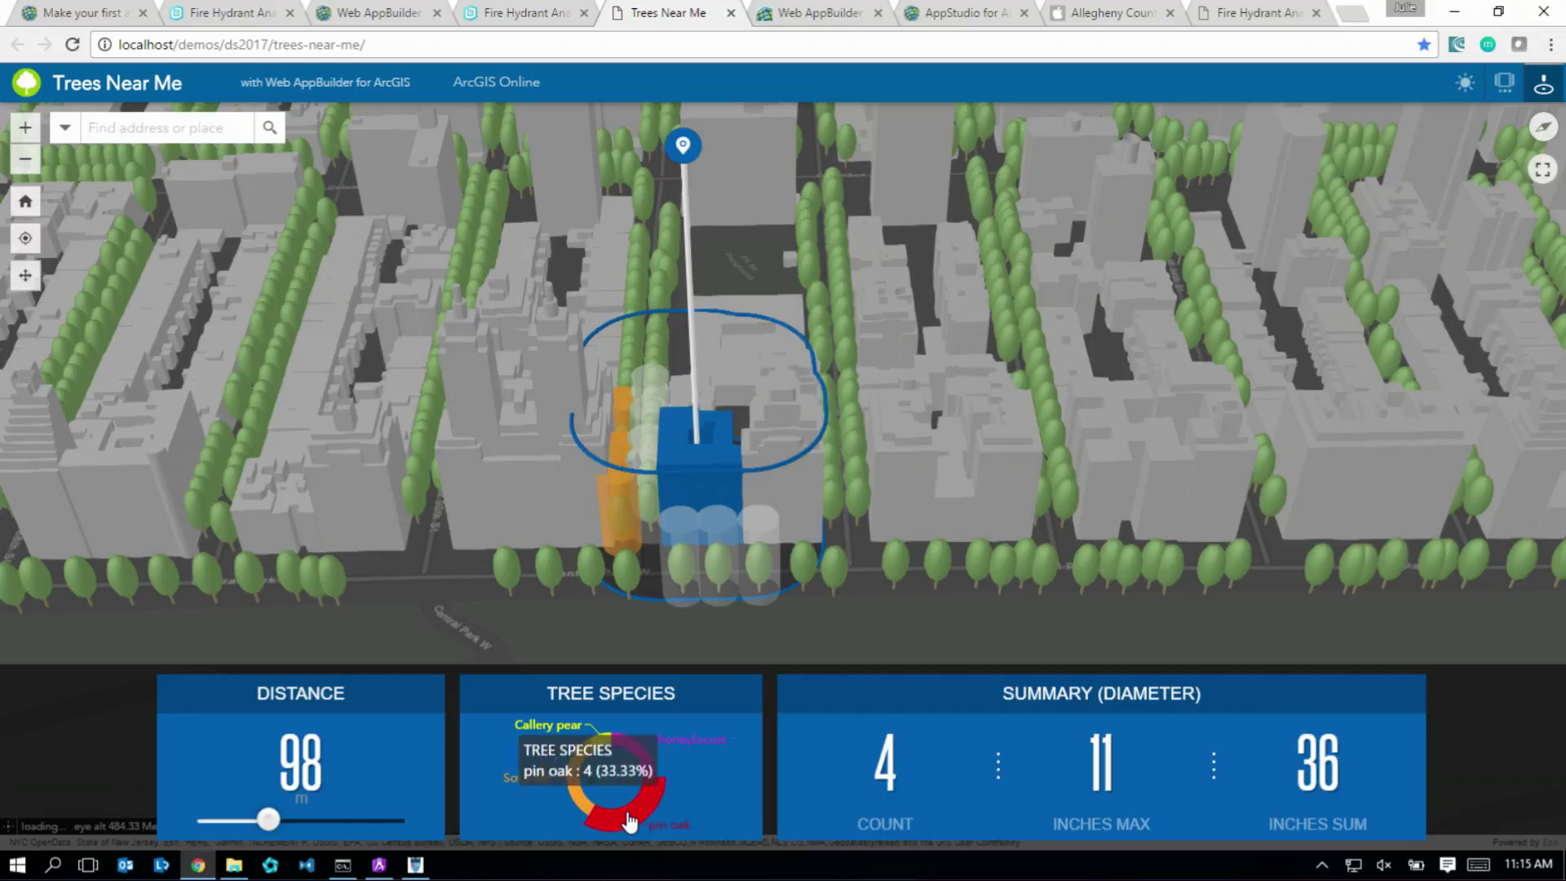
click(626, 815)
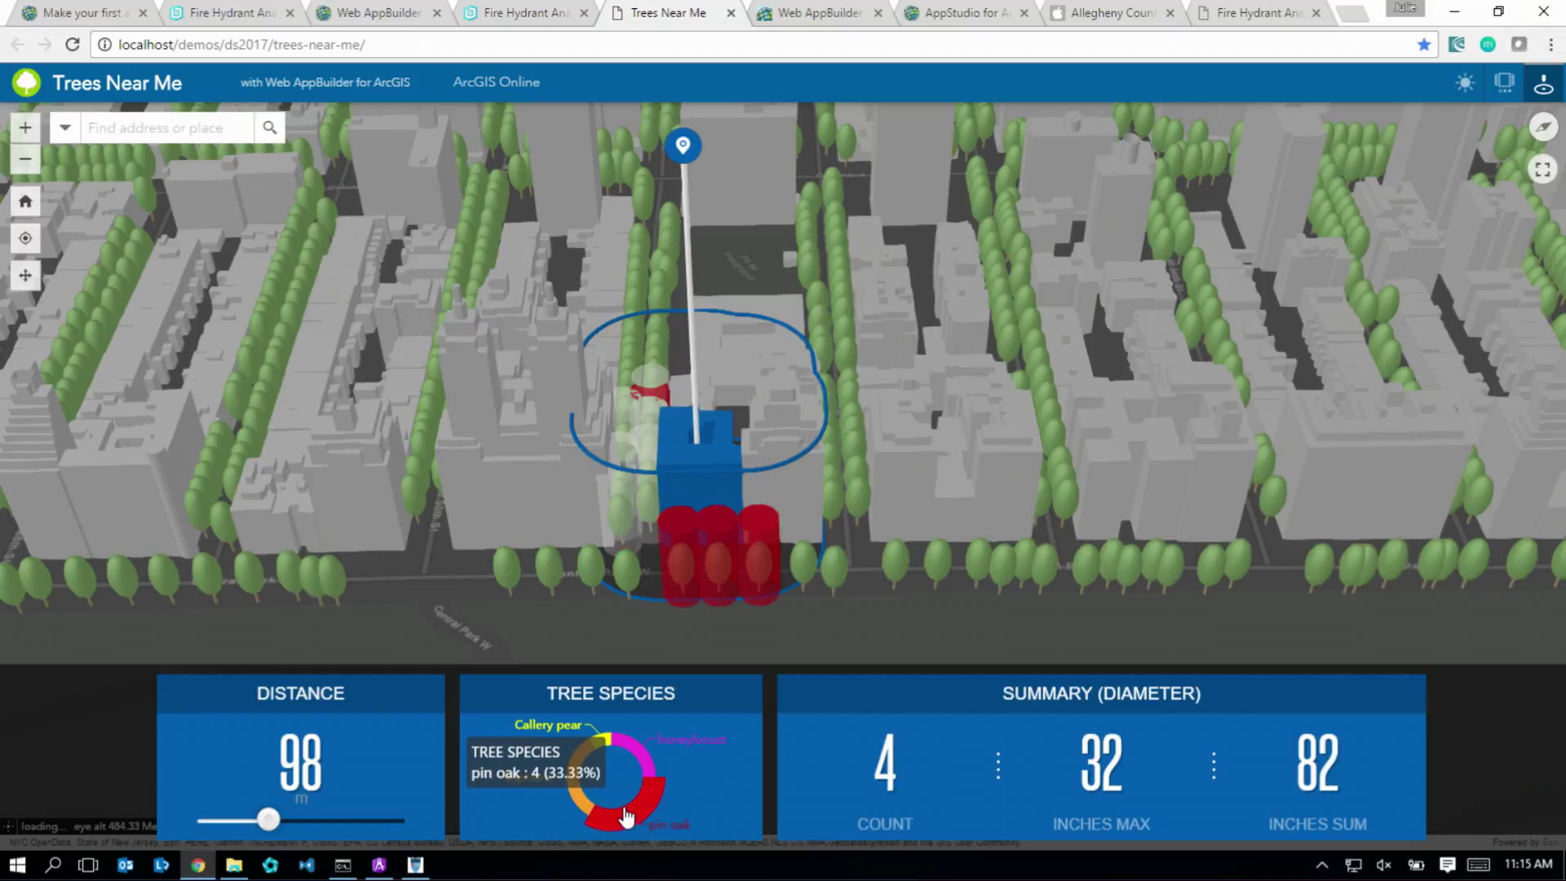
click(843, 9)
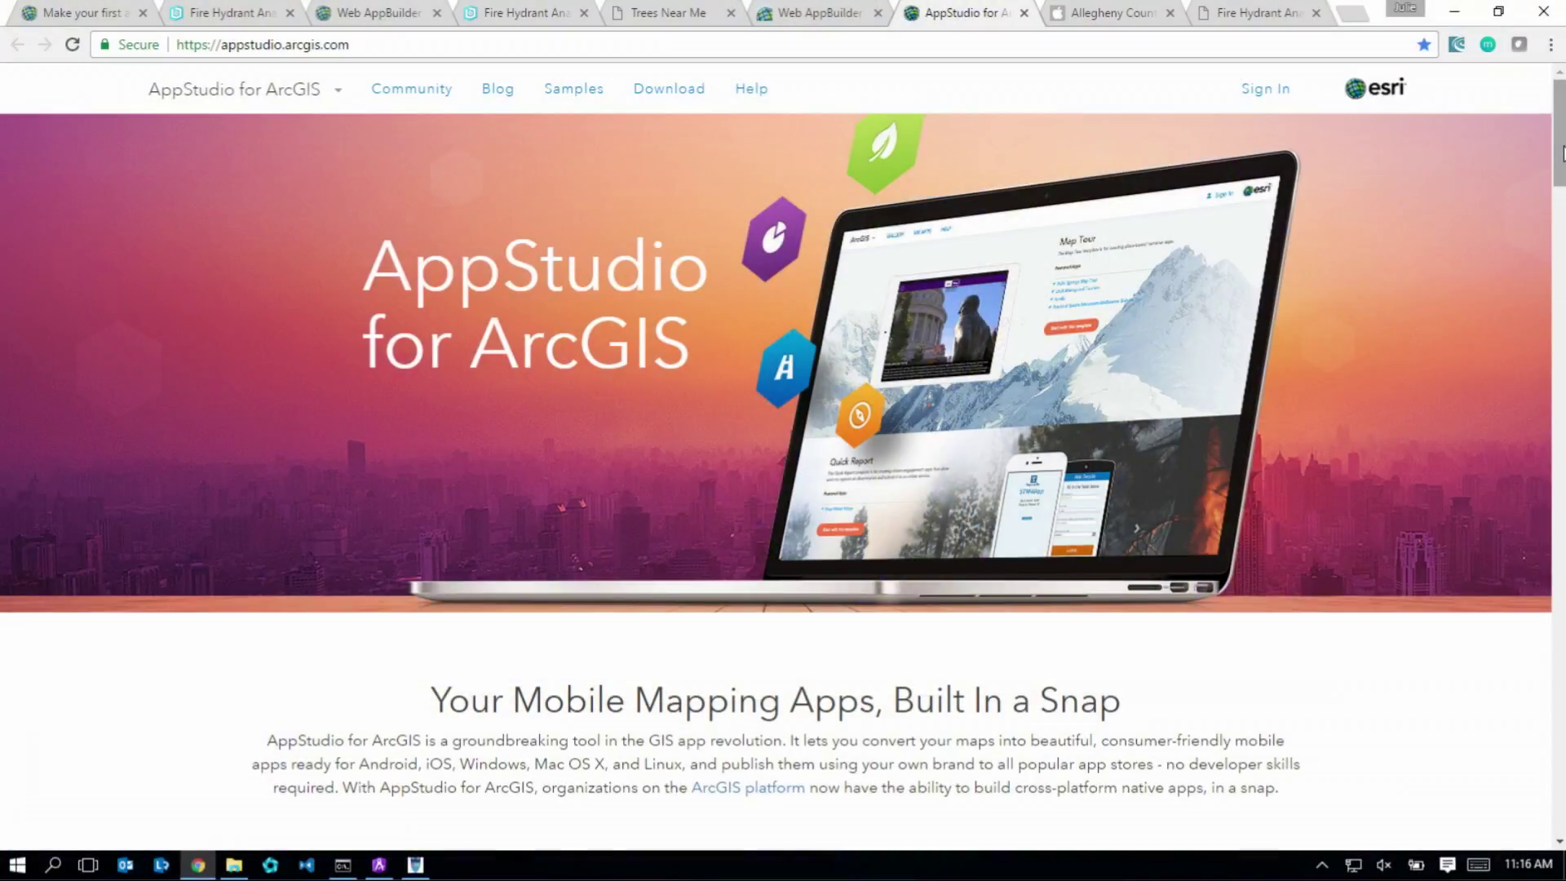
Scroll down the AppStudio site and start Create Your App
scroll(783, 465, down, 7)
scroll(1533, 424, down, 10)
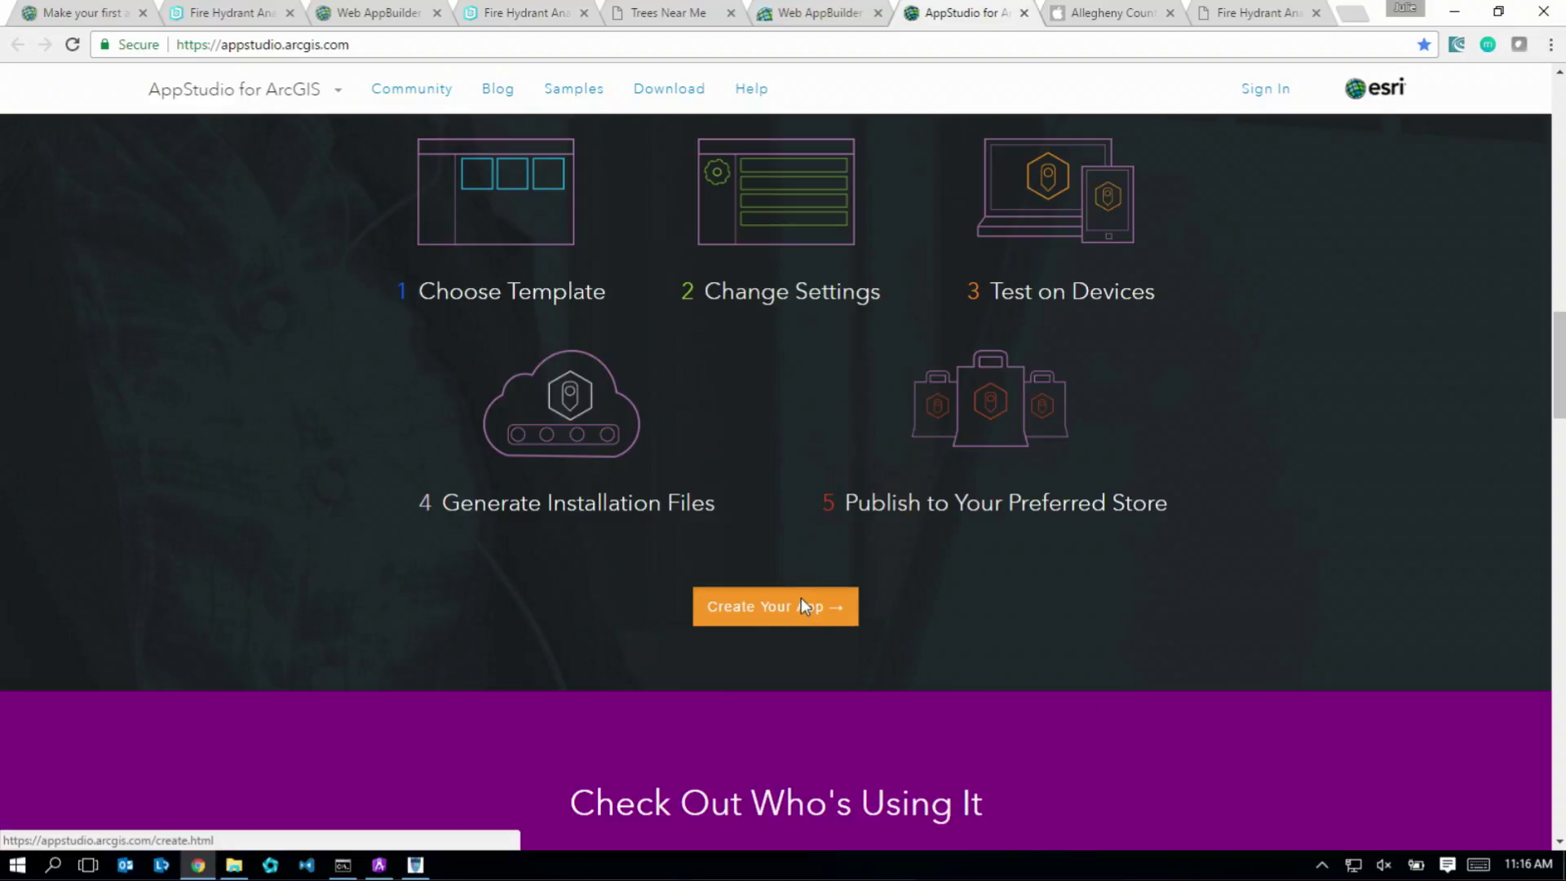
click(815, 604)
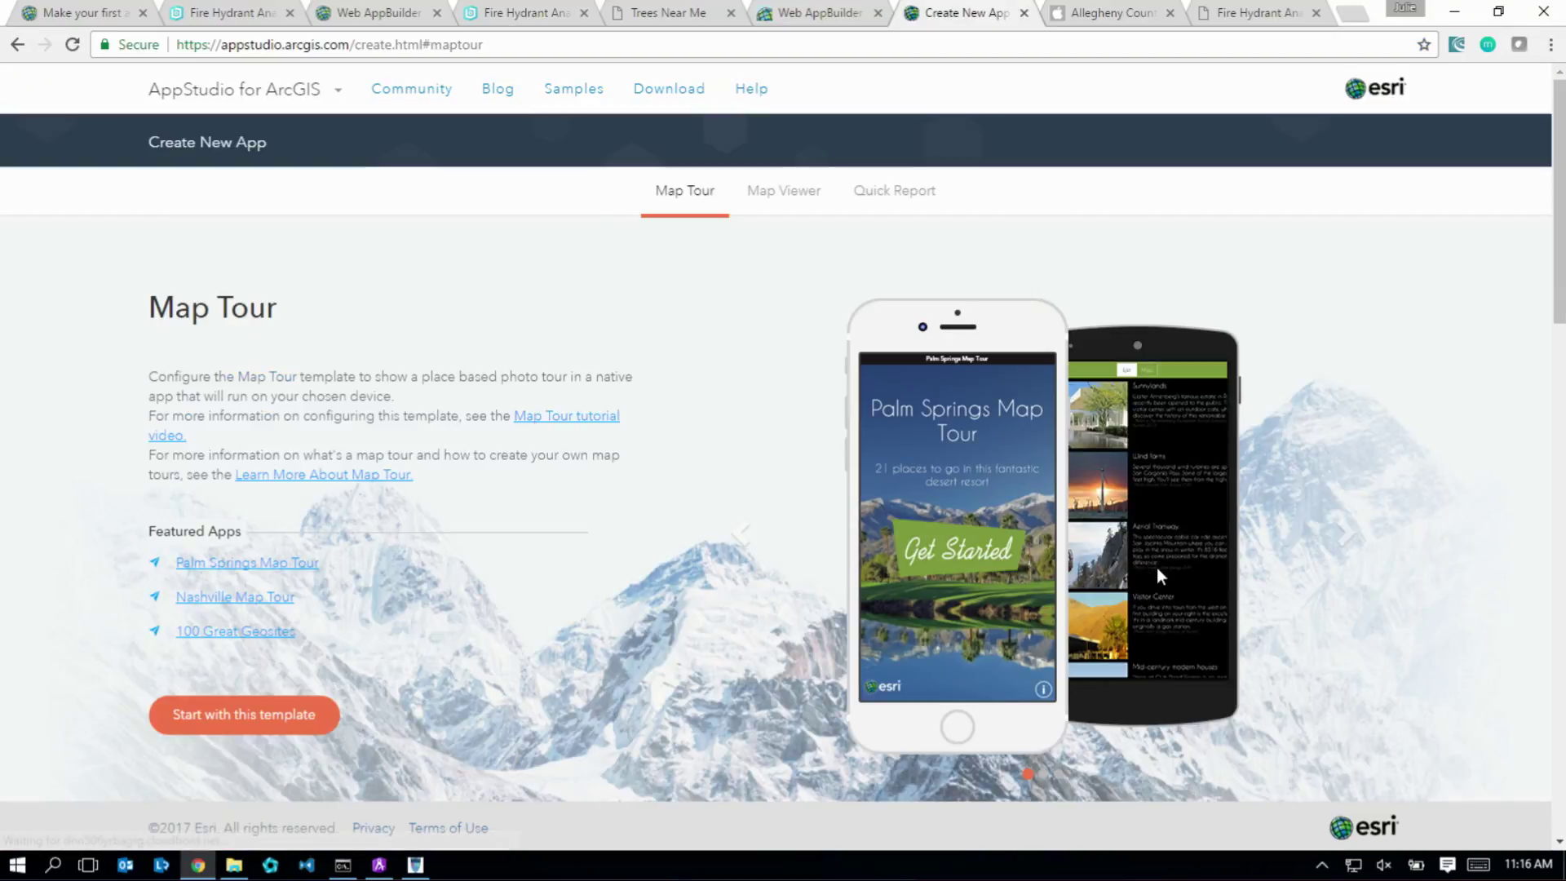
Preview the Map Viewer and Quick Report templates, reach the Desktop Edition download, then go to AppStudio desktop
click(790, 202)
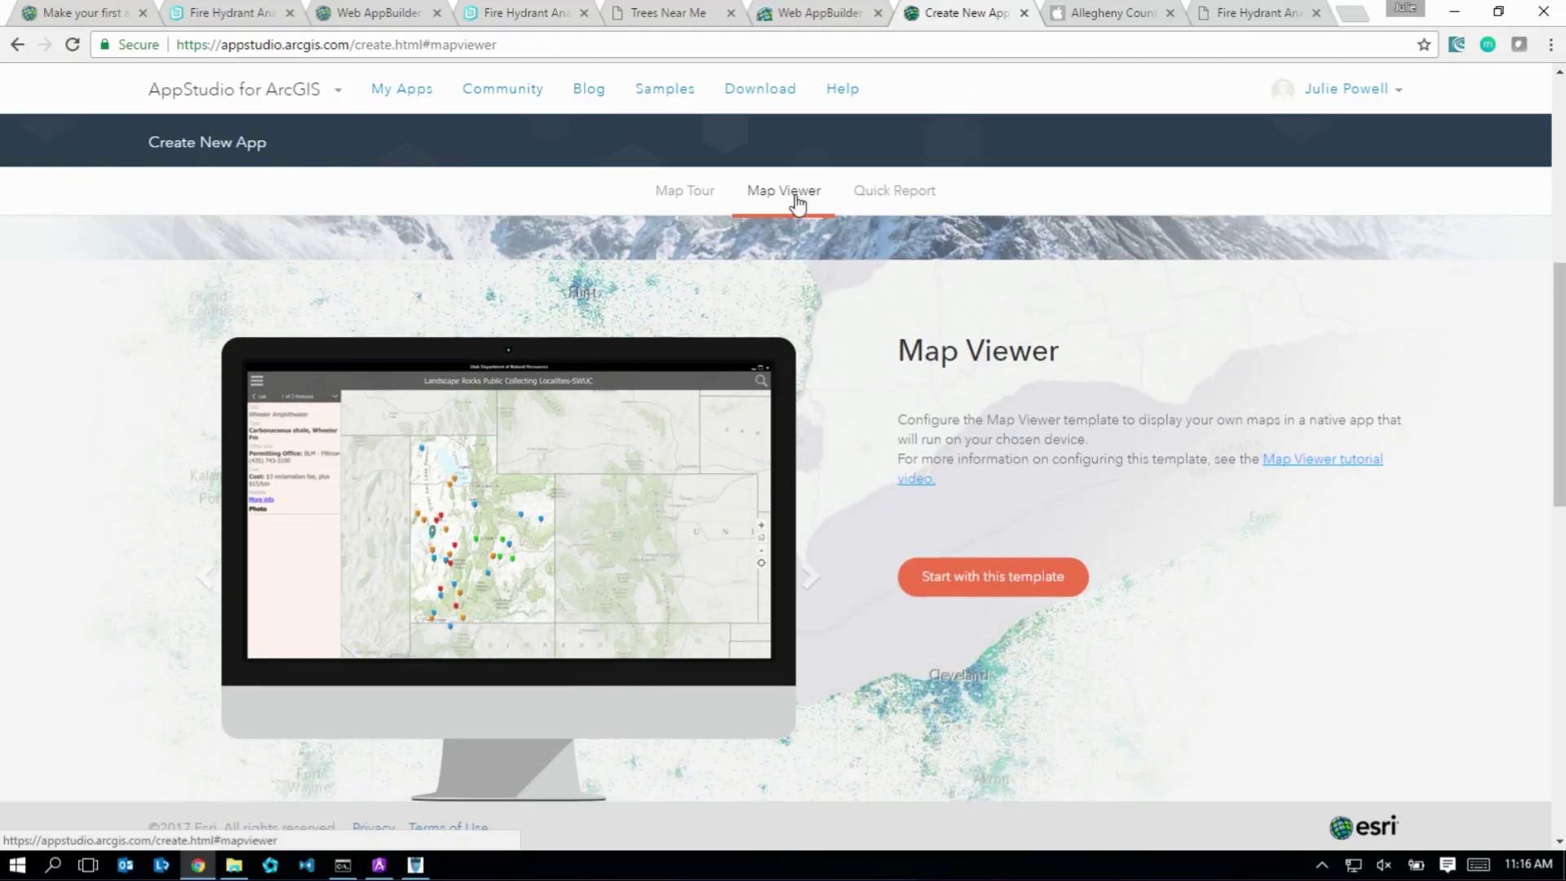
click(853, 196)
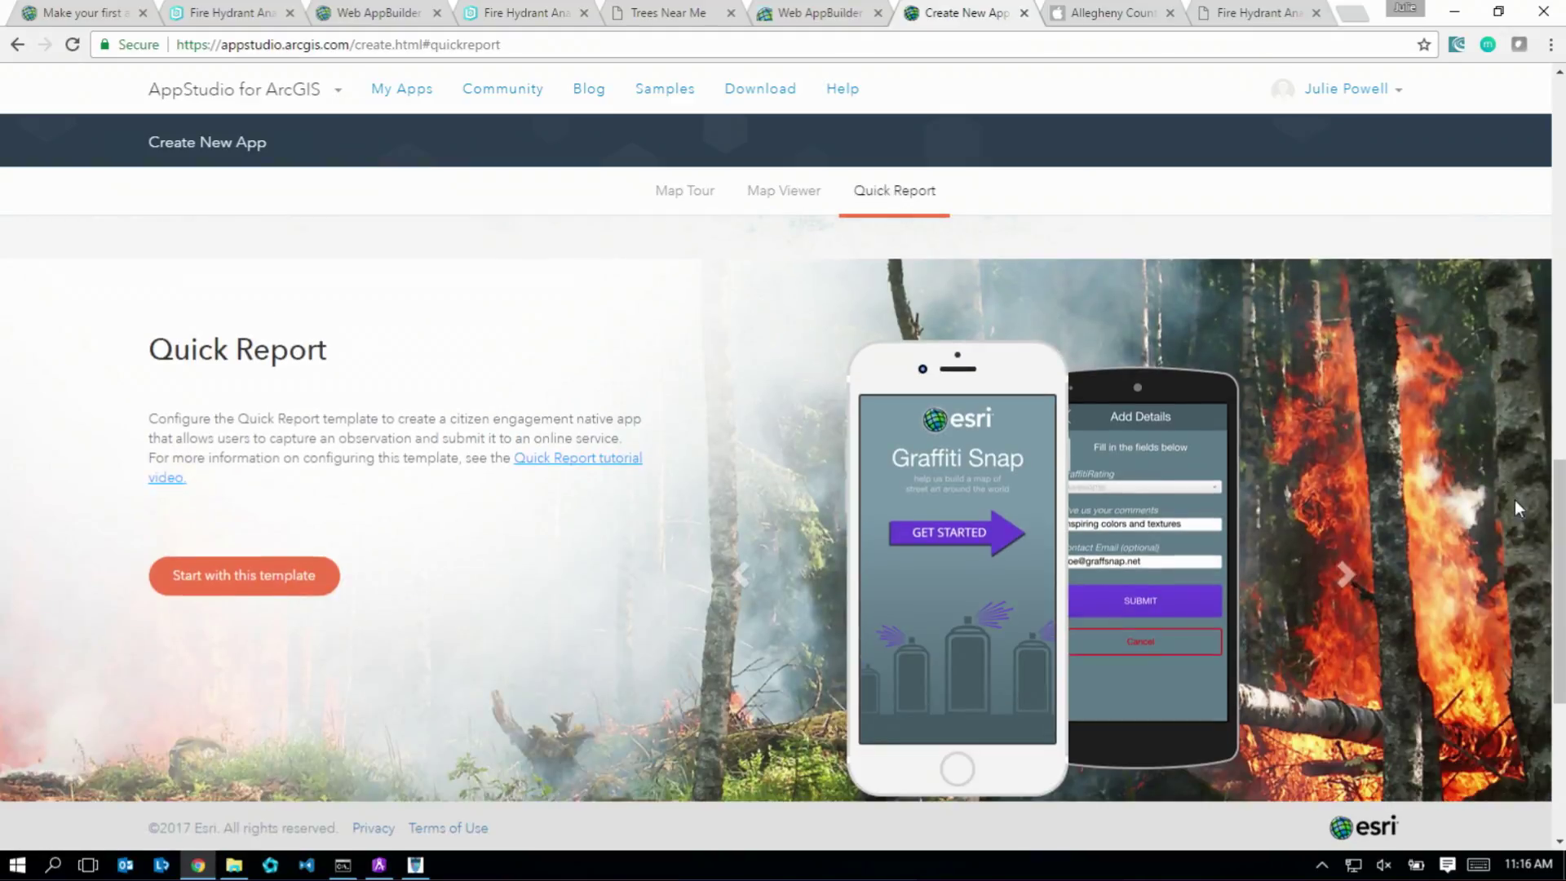
drag(1556, 492, 1542, 646)
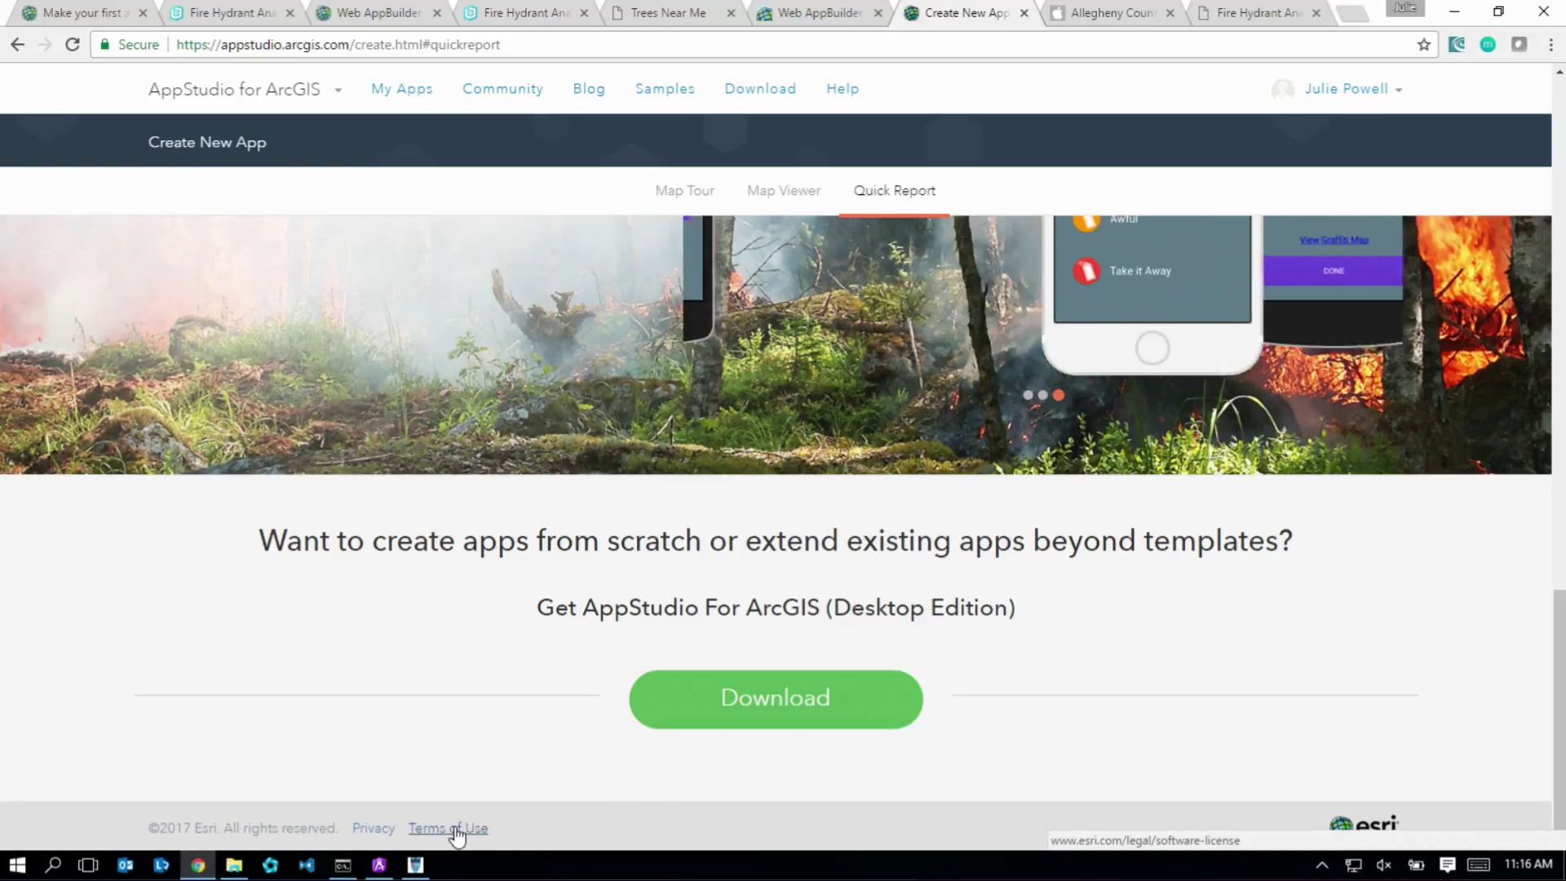
click(378, 864)
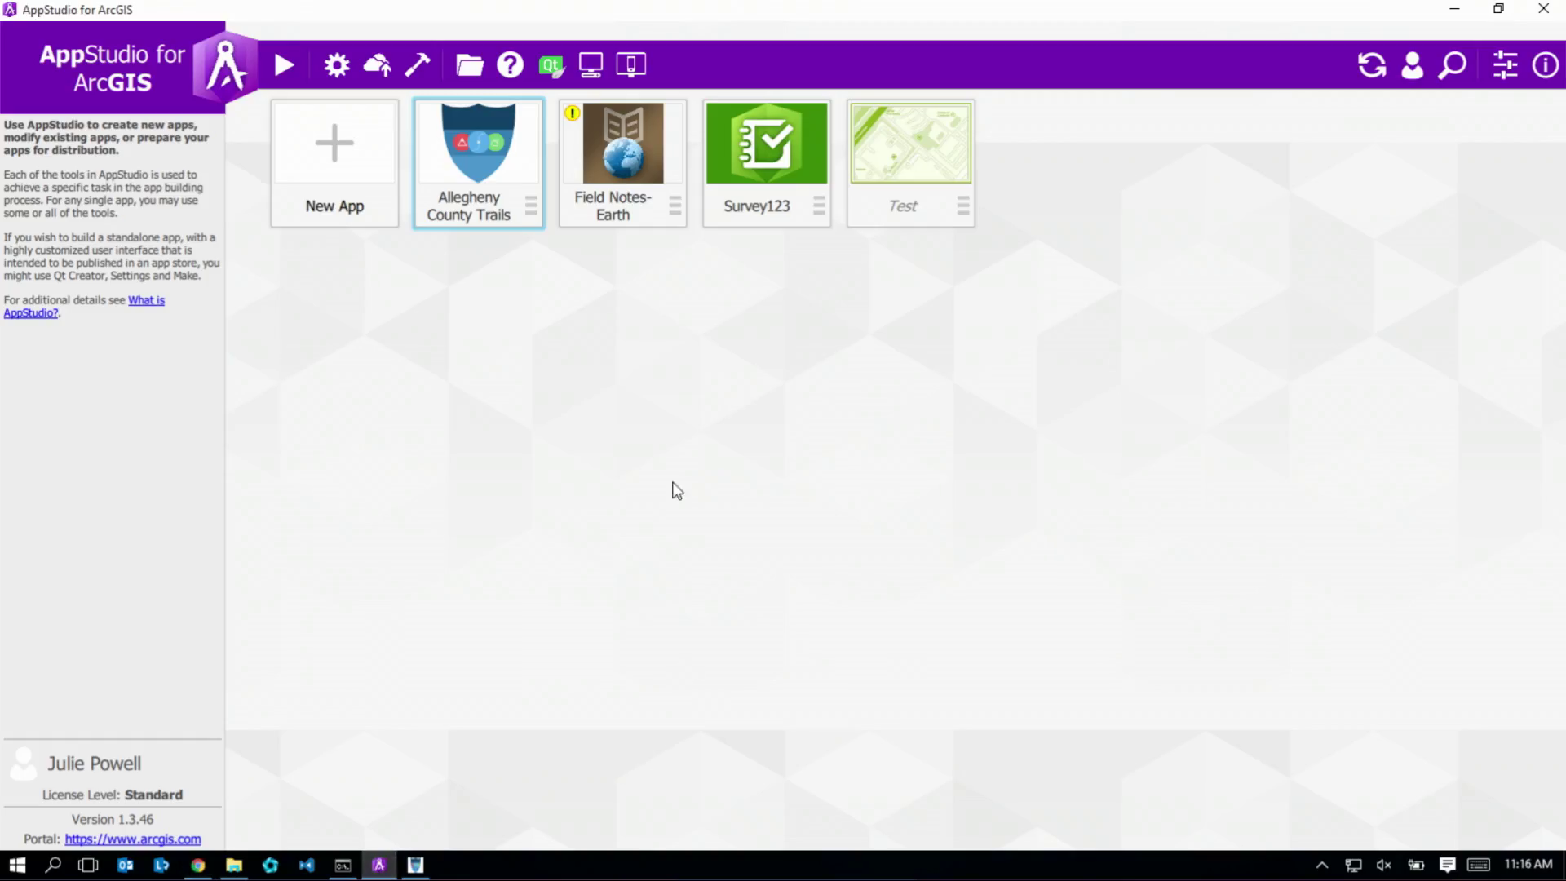
click(345, 151)
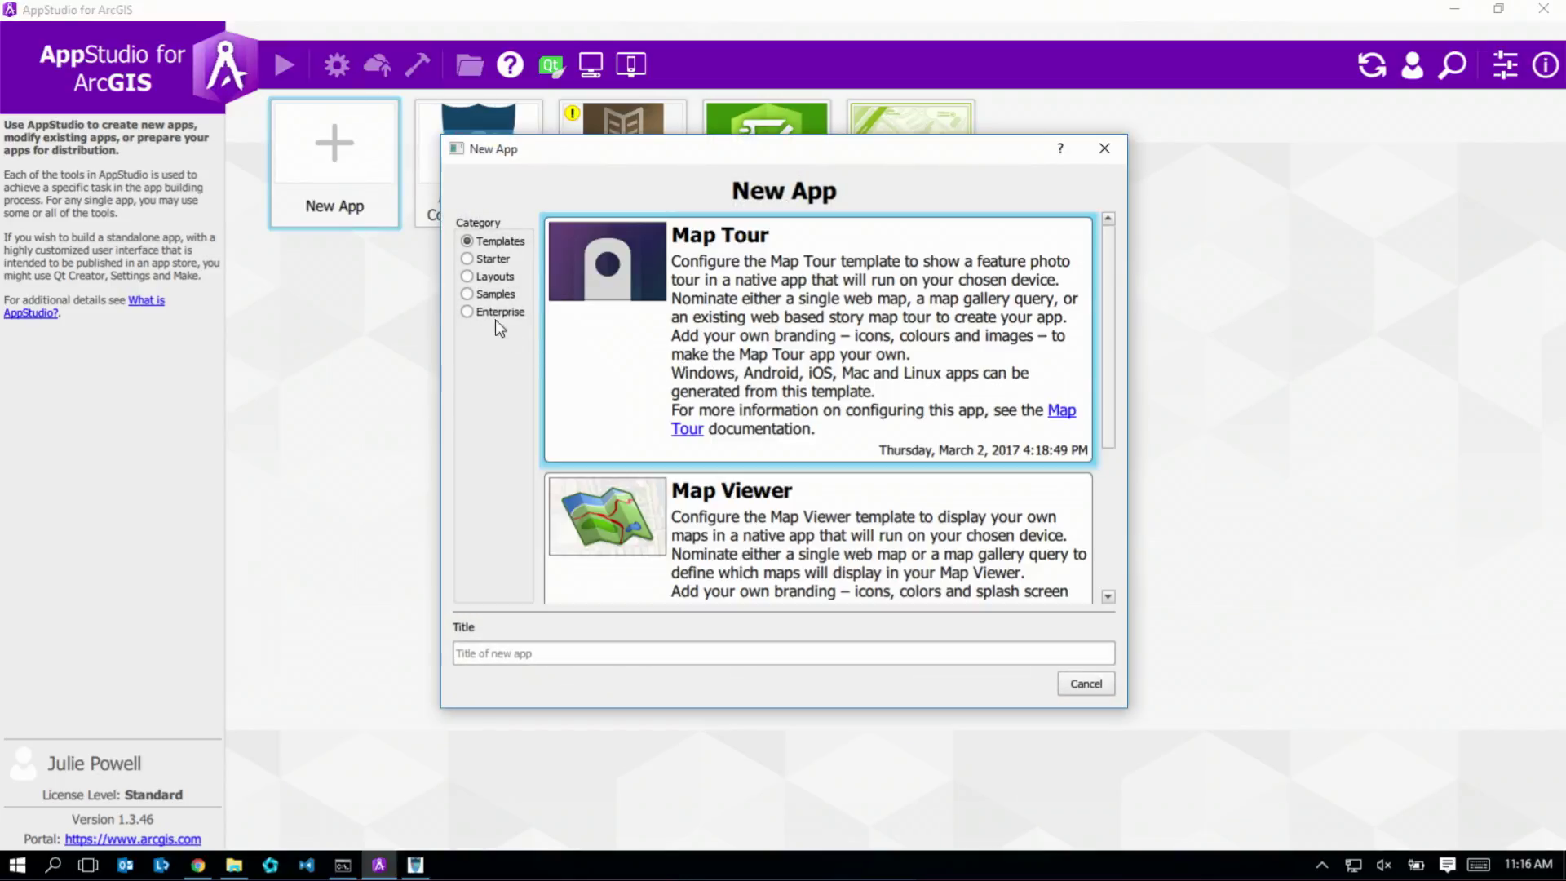
click(468, 294)
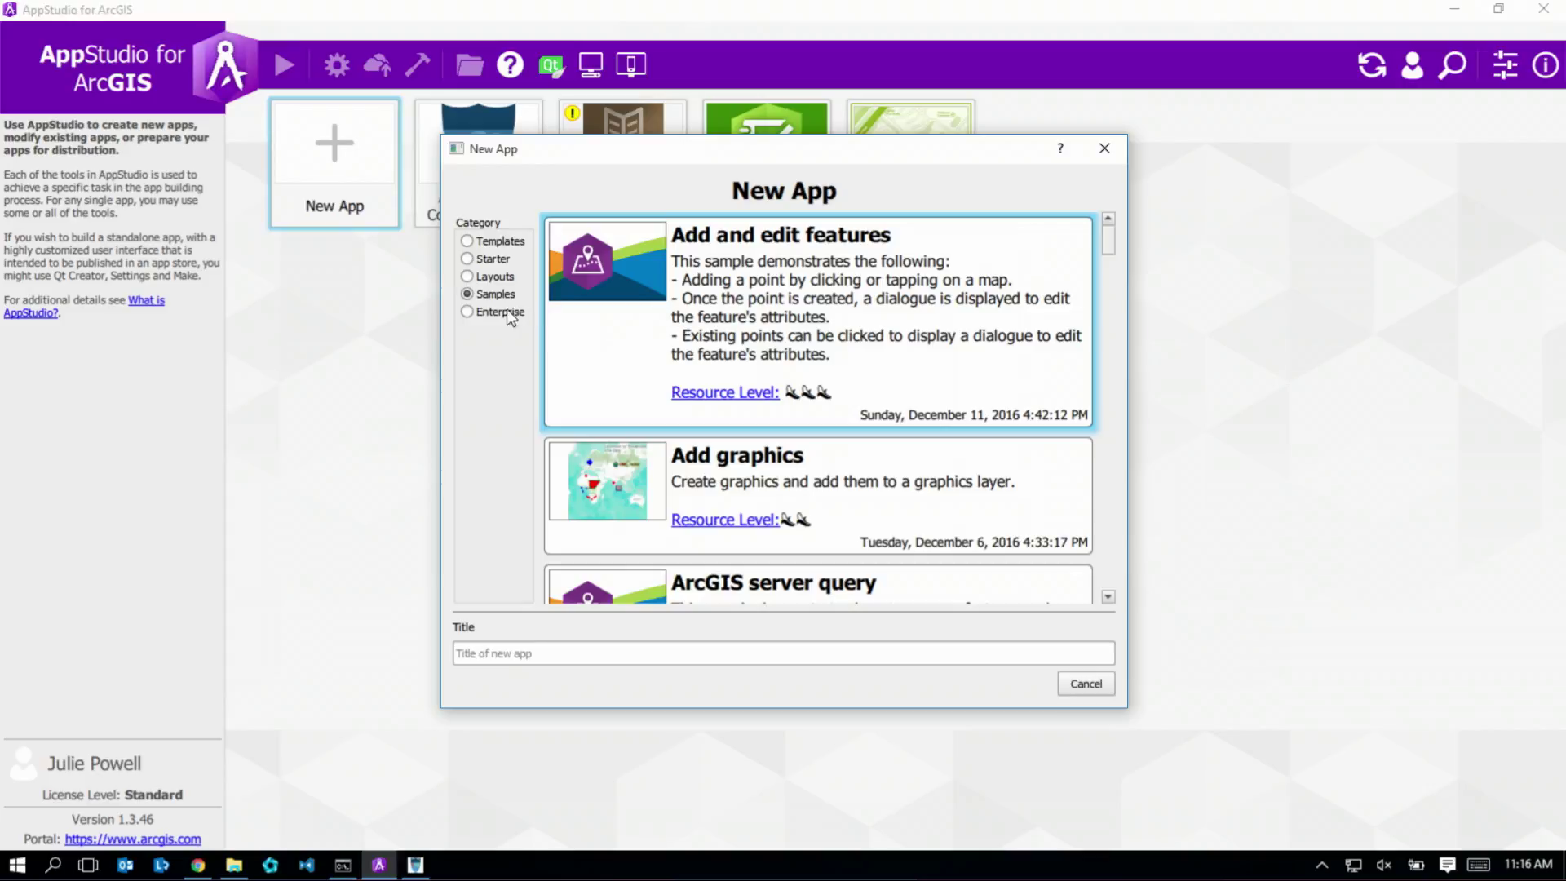
click(468, 313)
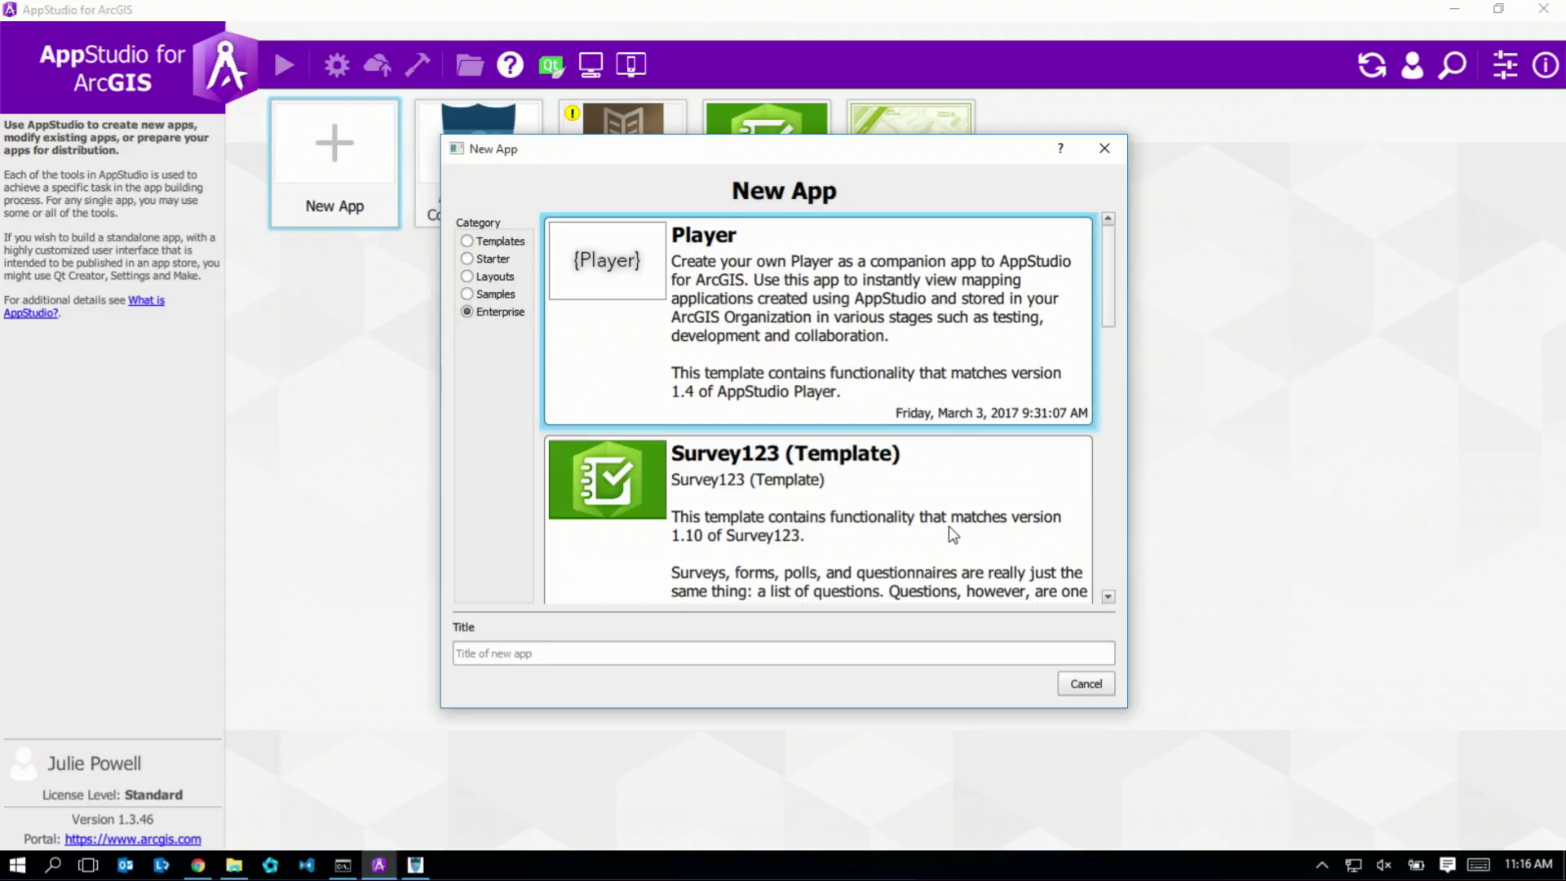
scroll(938, 527, down, 3)
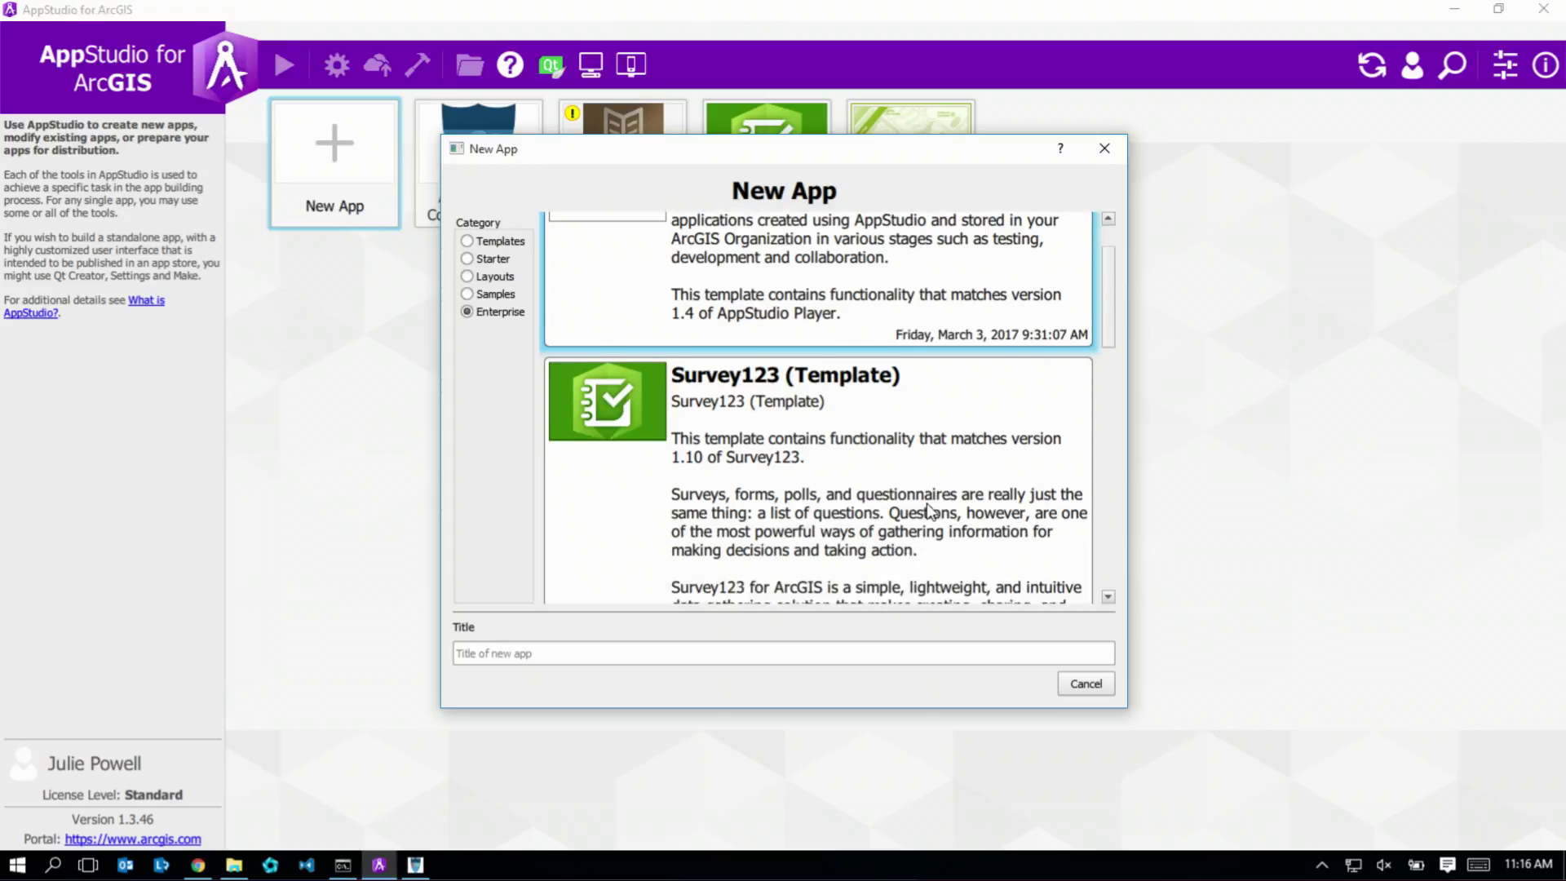
click(1085, 688)
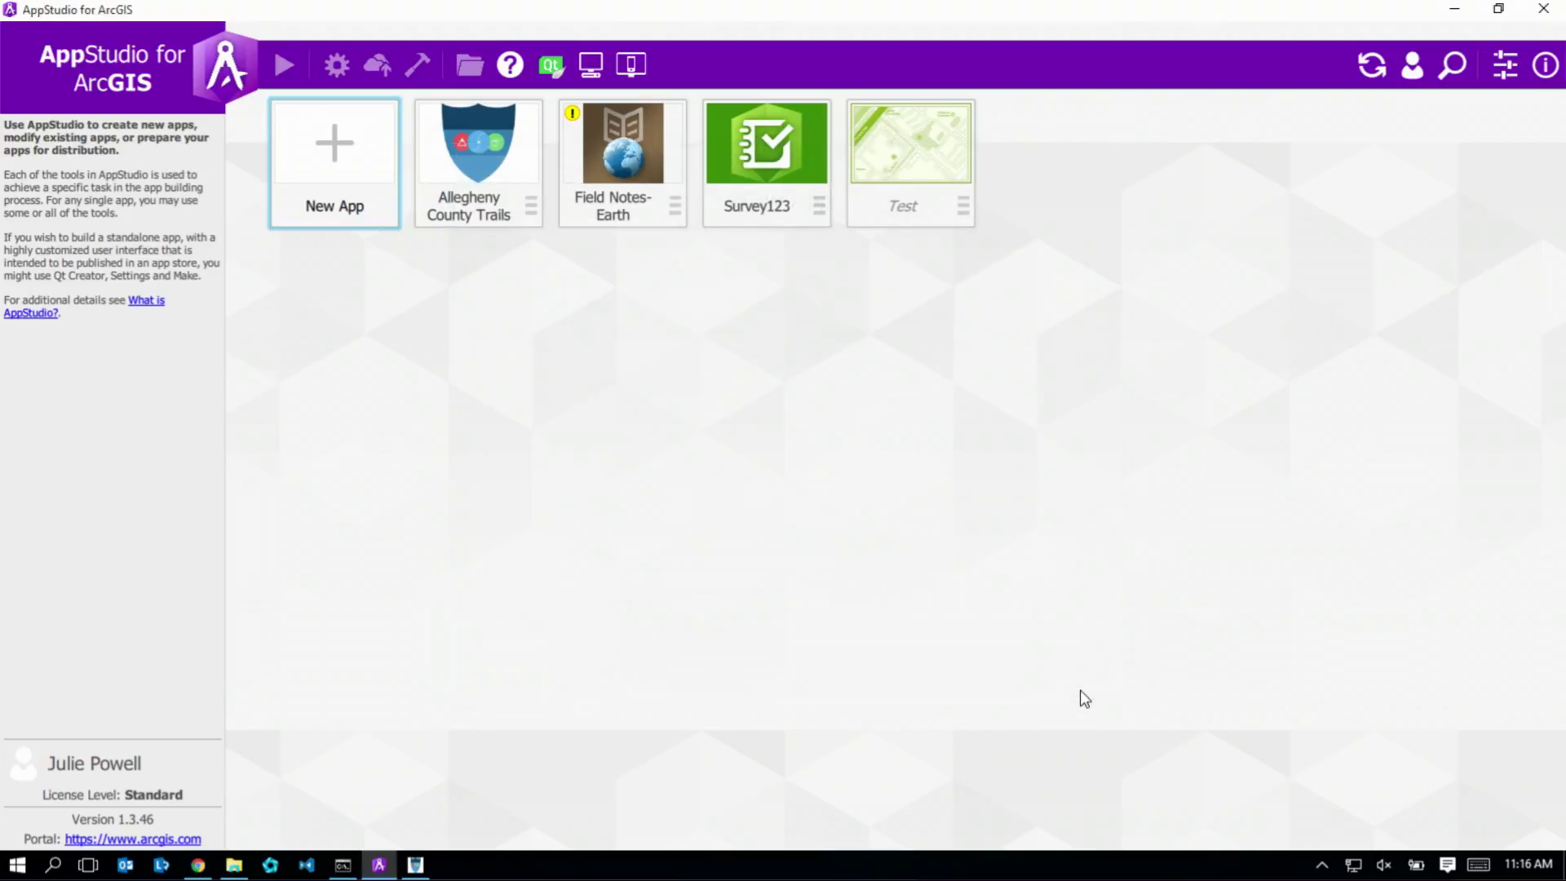
click(479, 172)
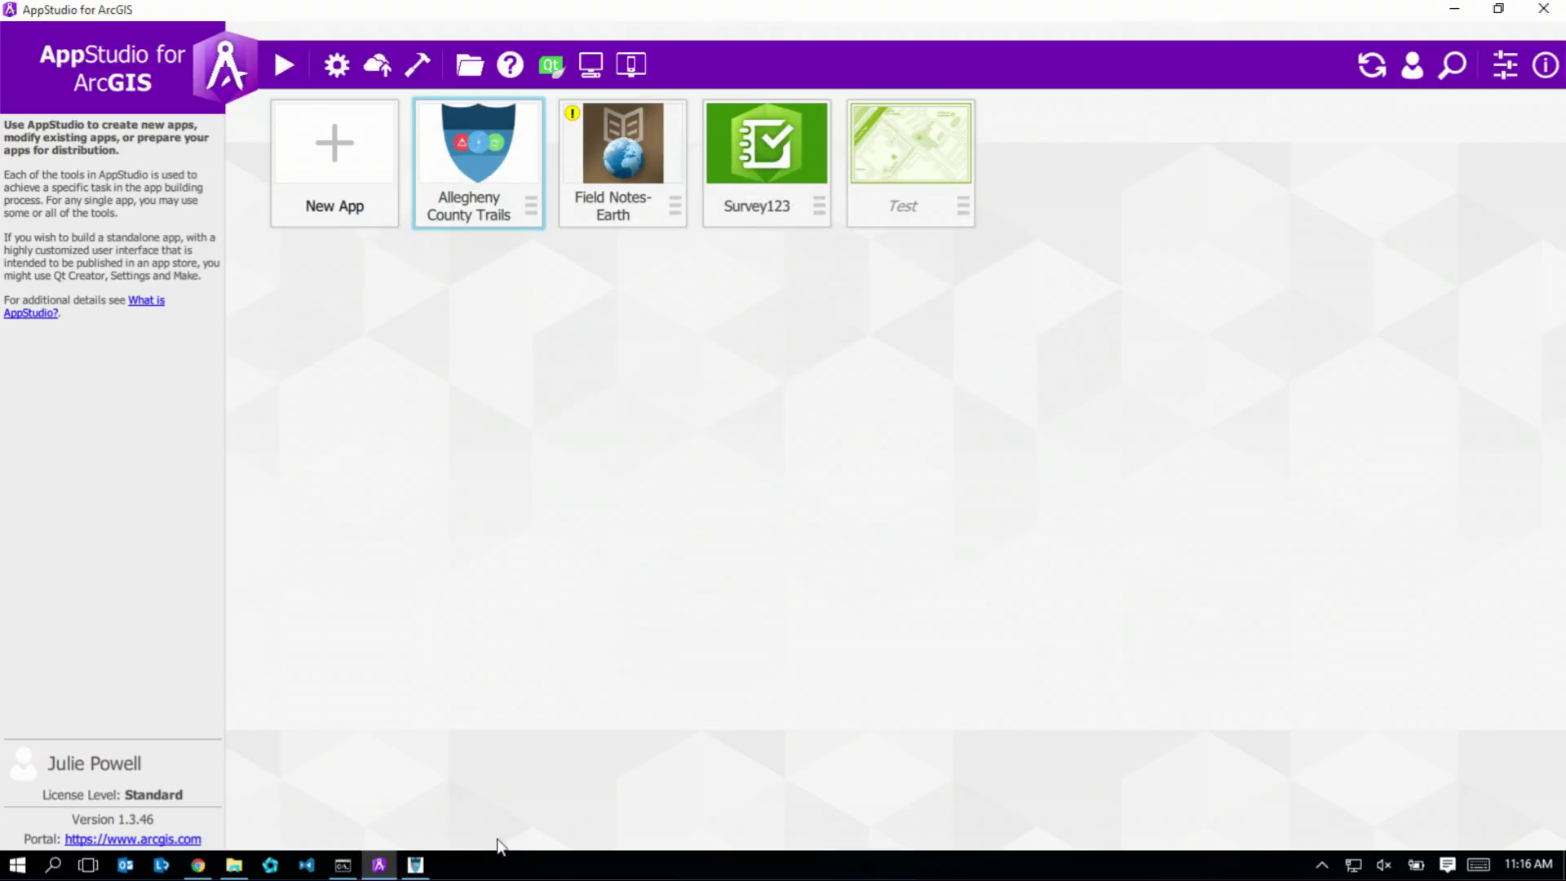
Show Harrison Hills Park in the trails app and view the Woodlands Trail elevation profile
click(416, 866)
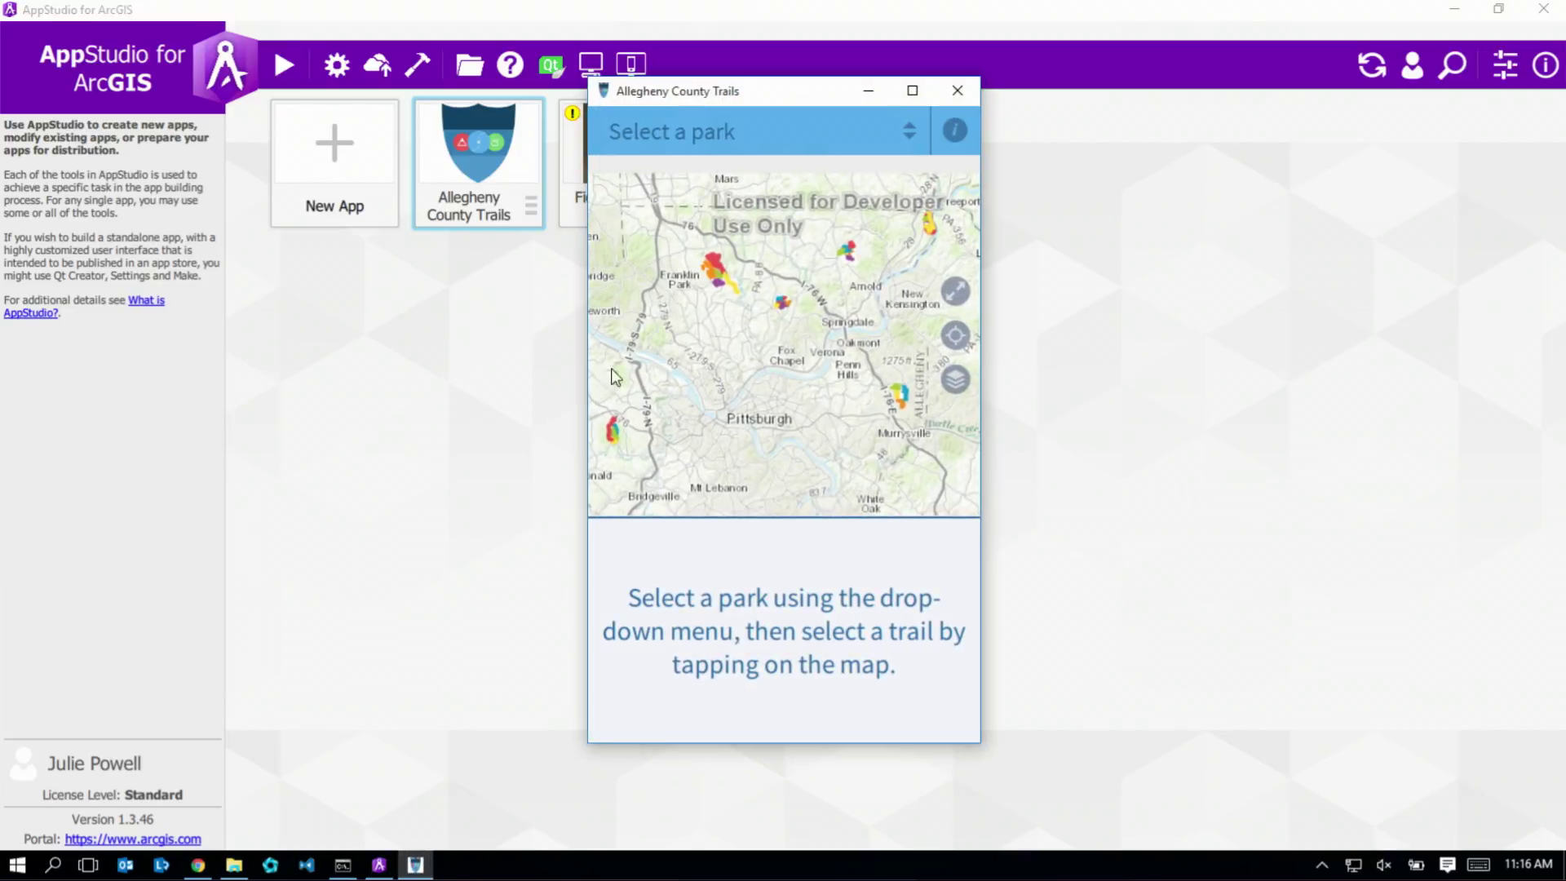
click(901, 127)
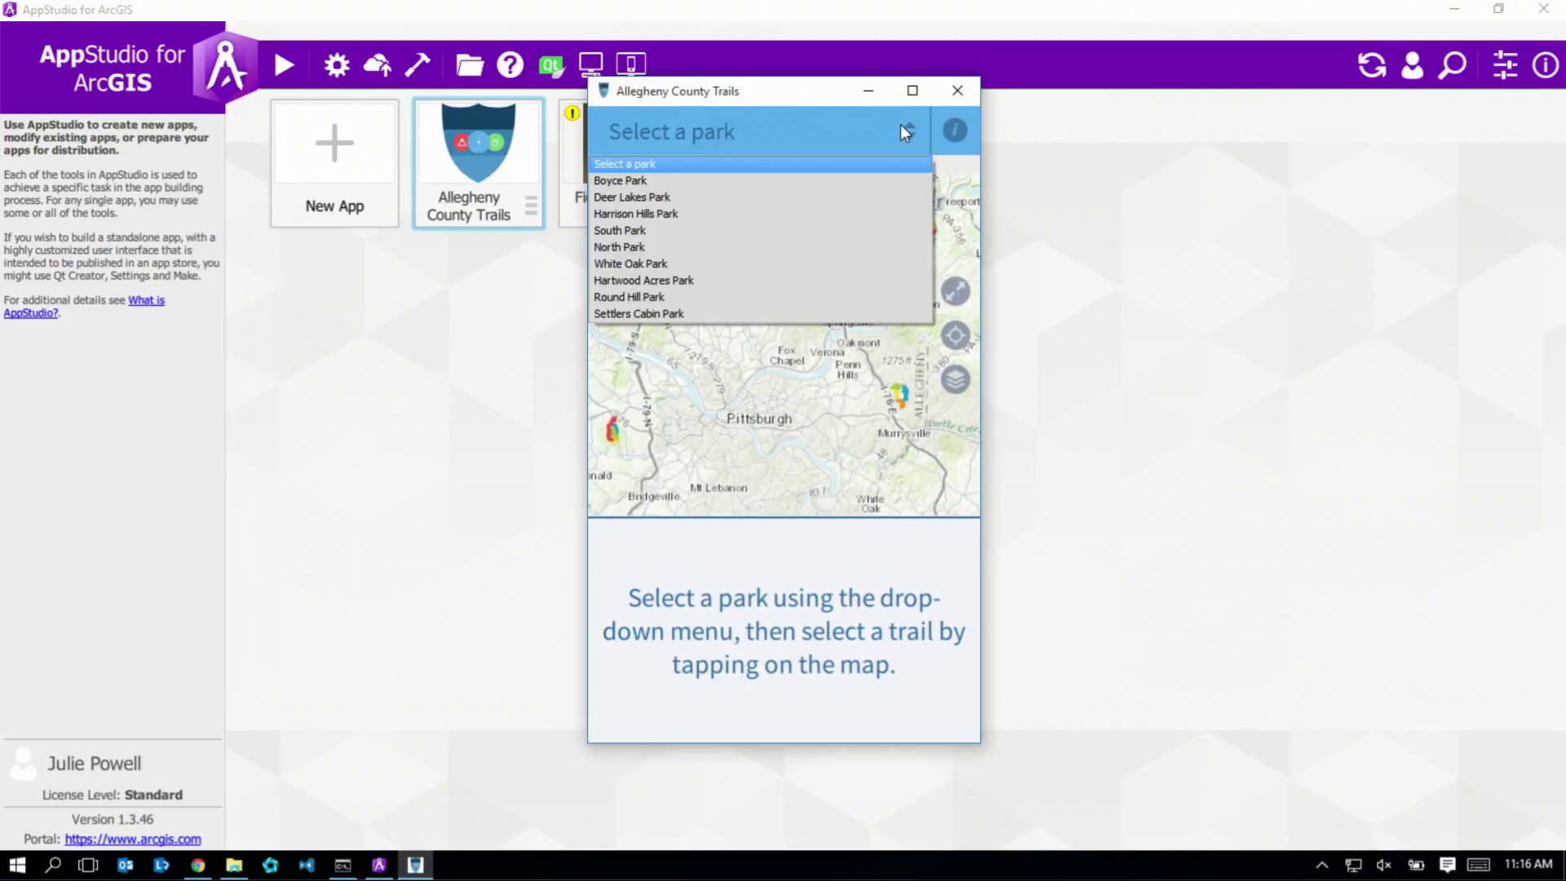
click(726, 217)
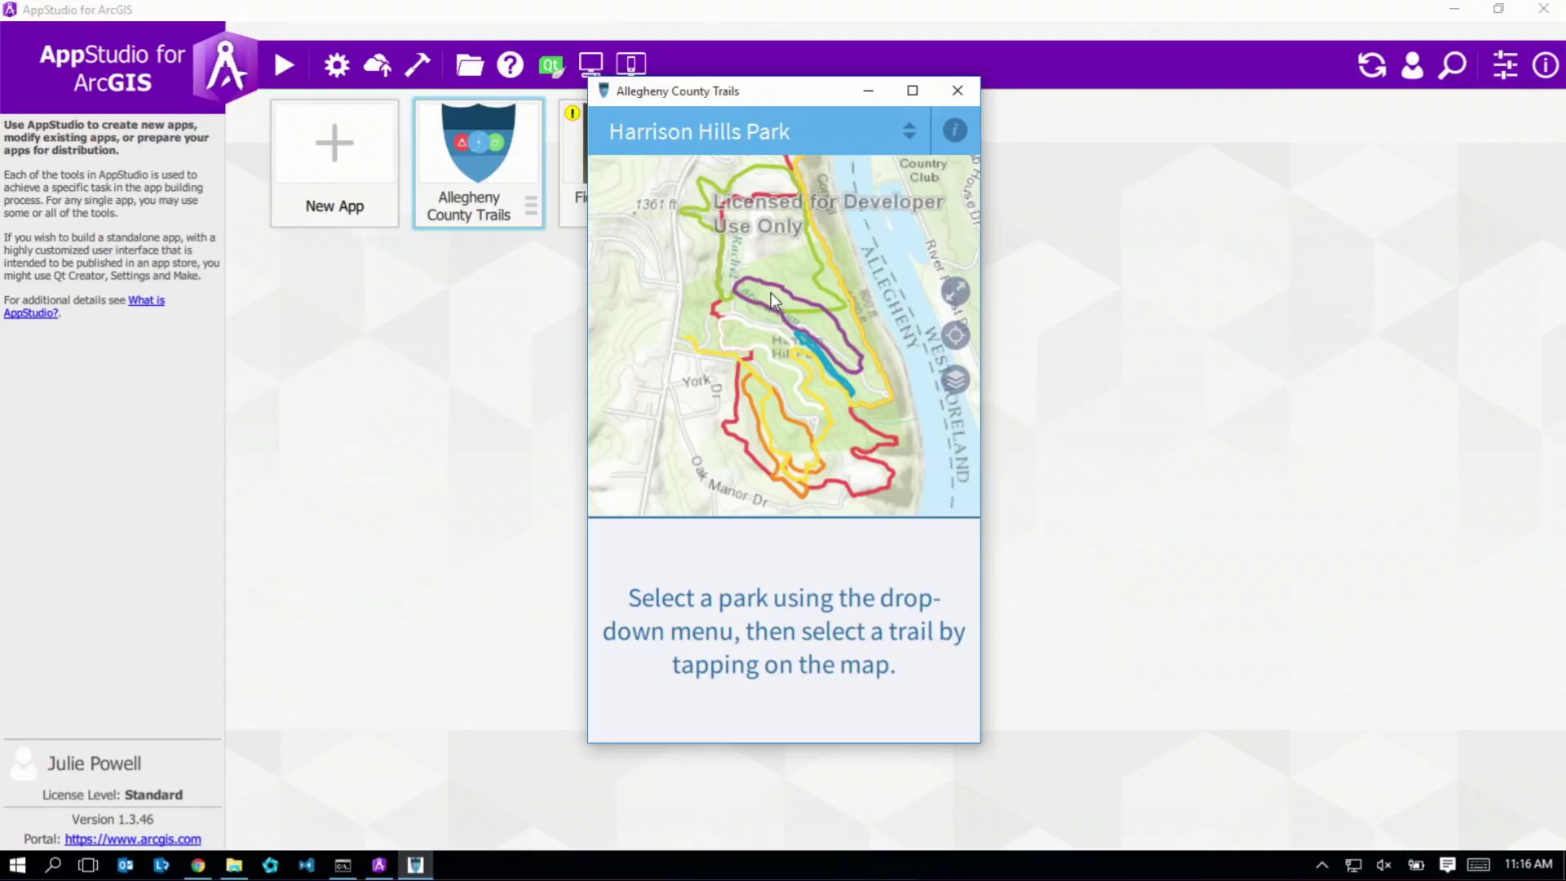
click(775, 291)
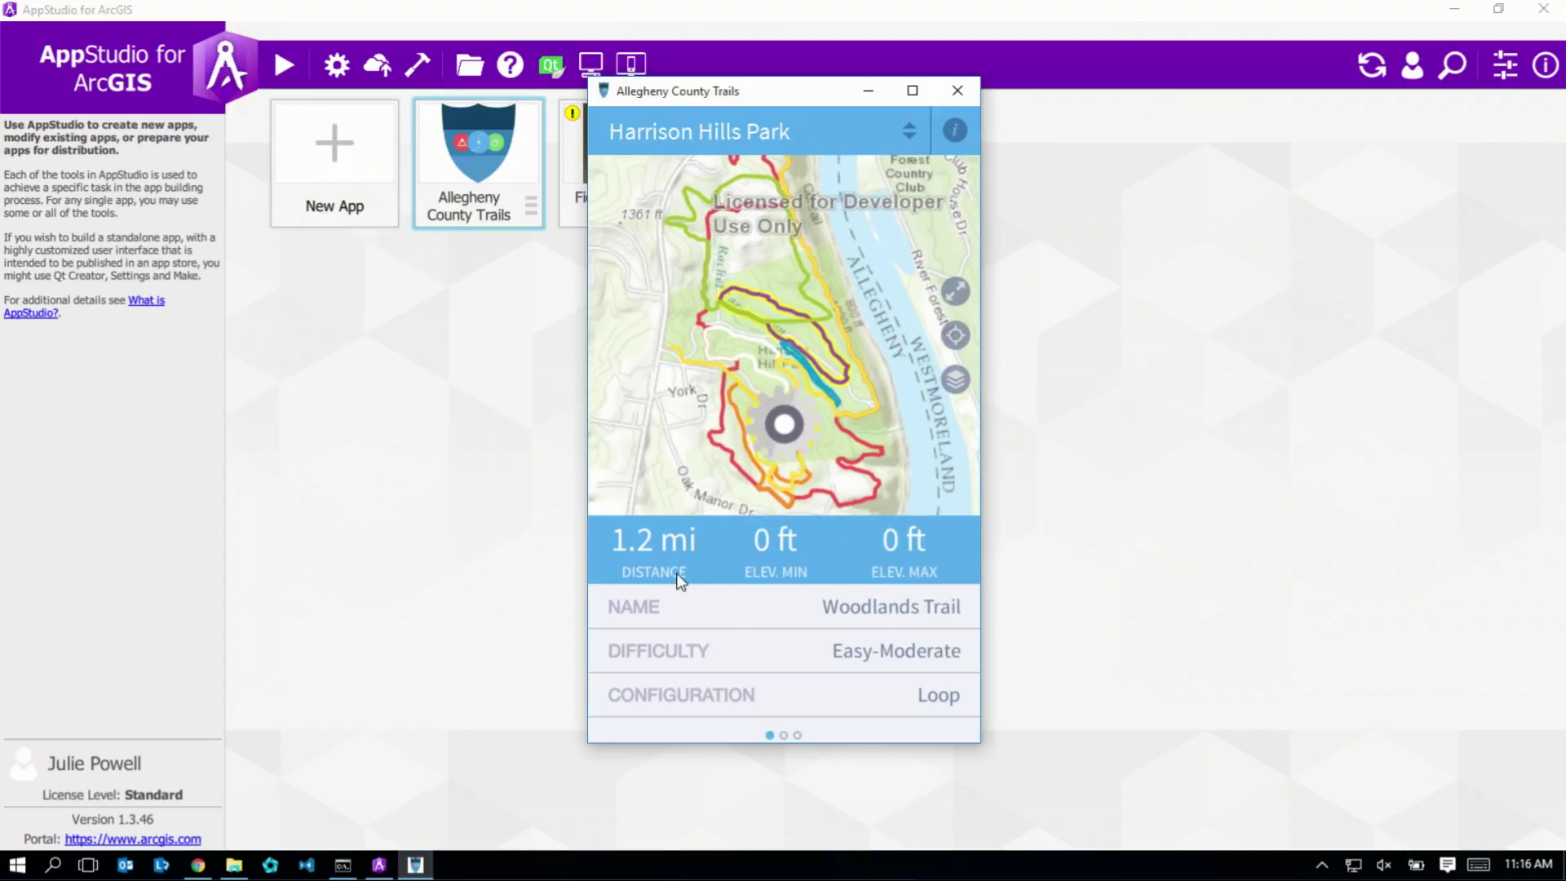
drag(933, 633, 526, 632)
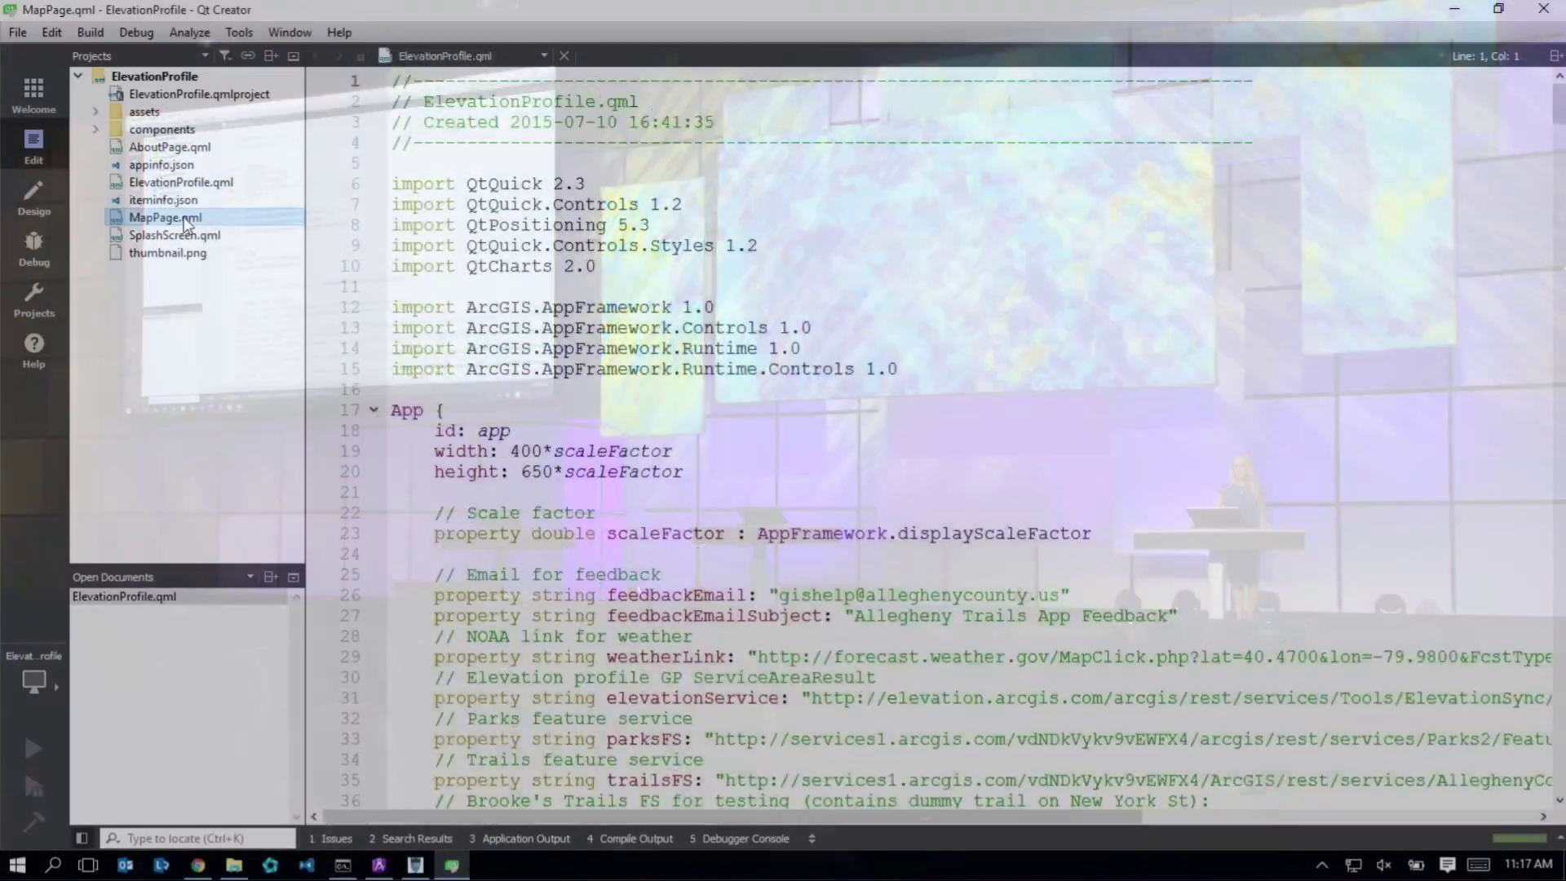
Open MapPage.qml and highlight the copyLocalData function (lines 30–35) and Map block (lines 38–54)
click(243, 219)
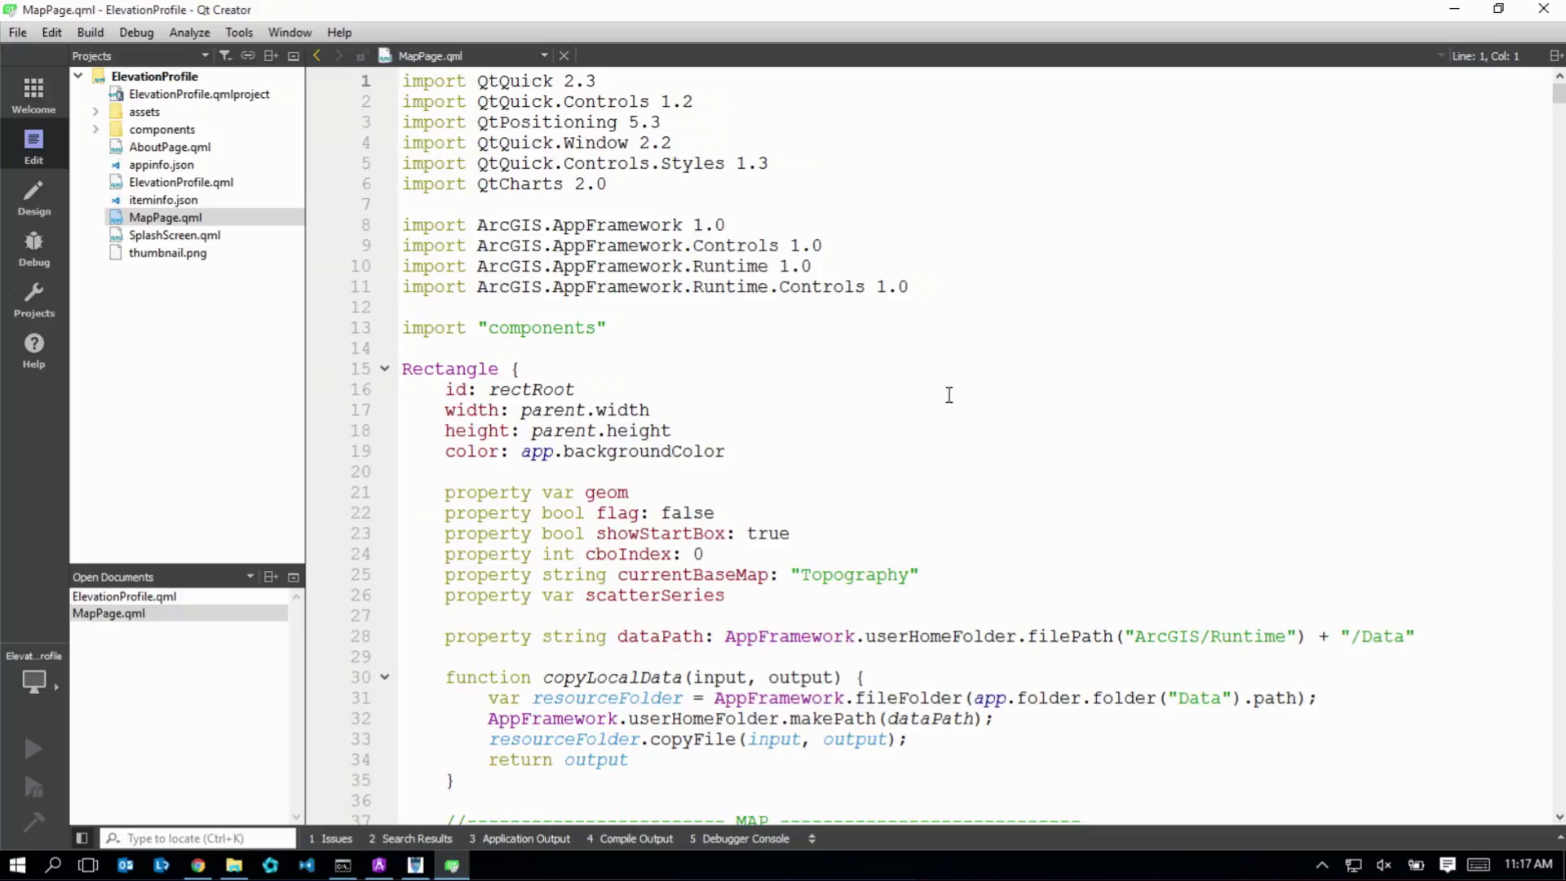
scroll(950, 408, down, 4)
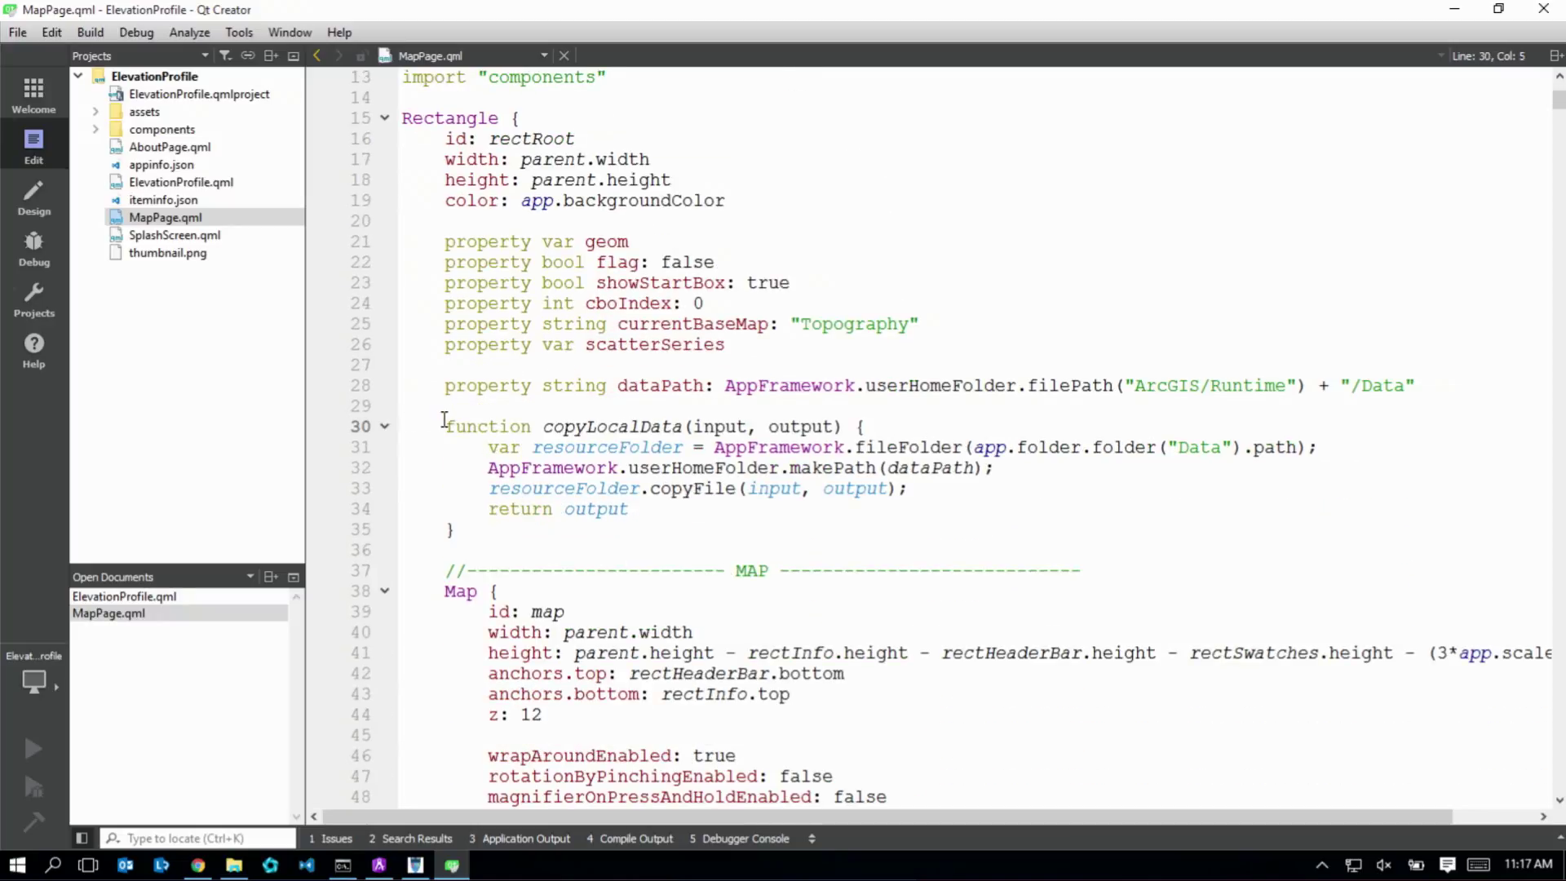
drag(444, 421, 487, 529)
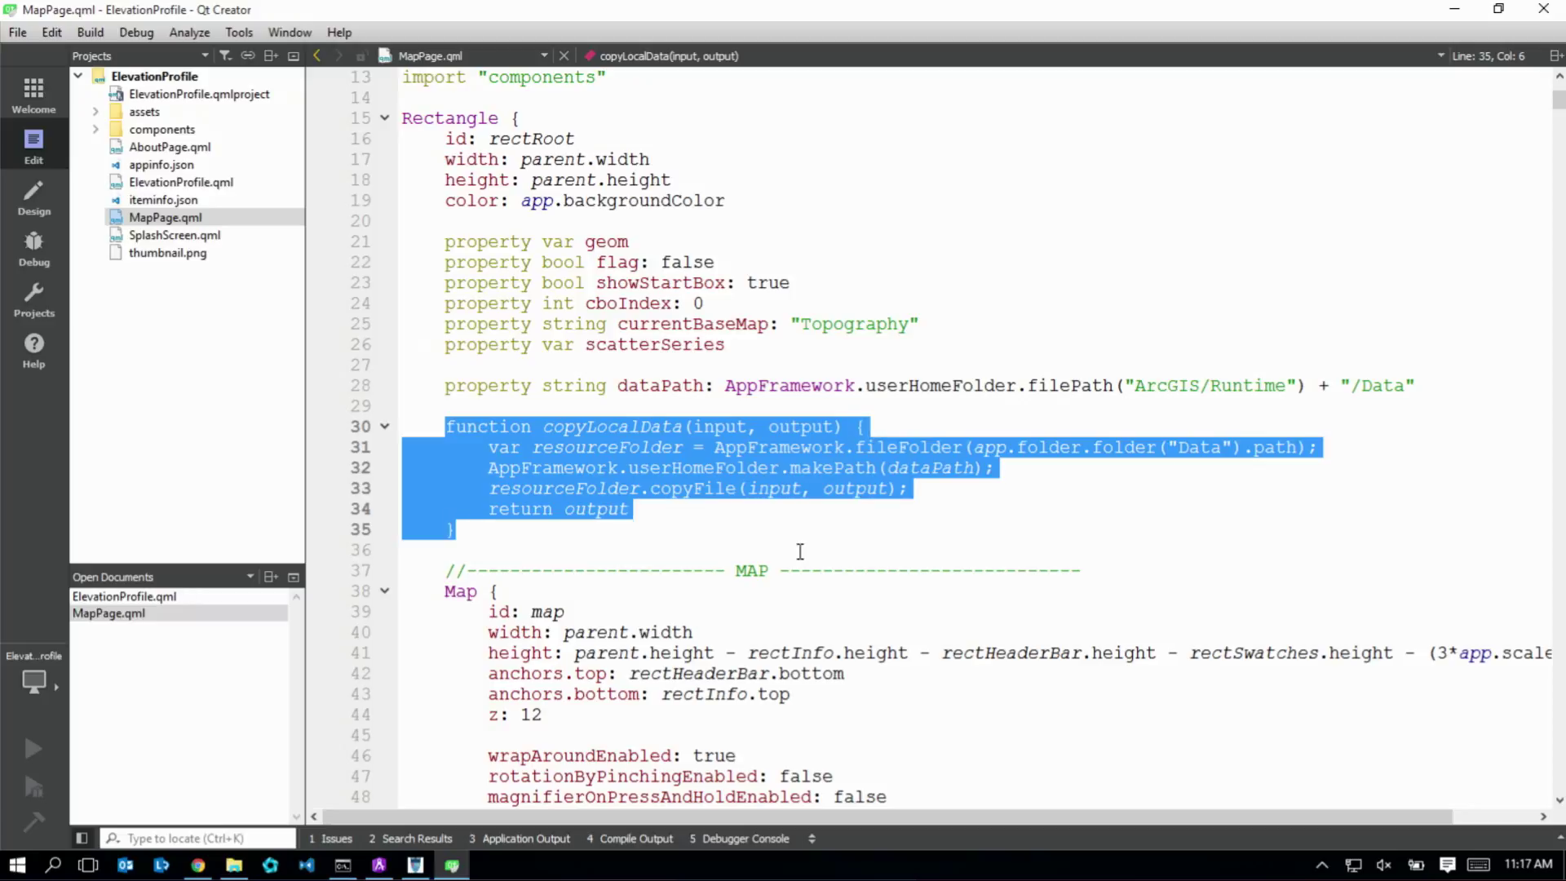
scroll(800, 552, down, 3)
drag(438, 398, 843, 740)
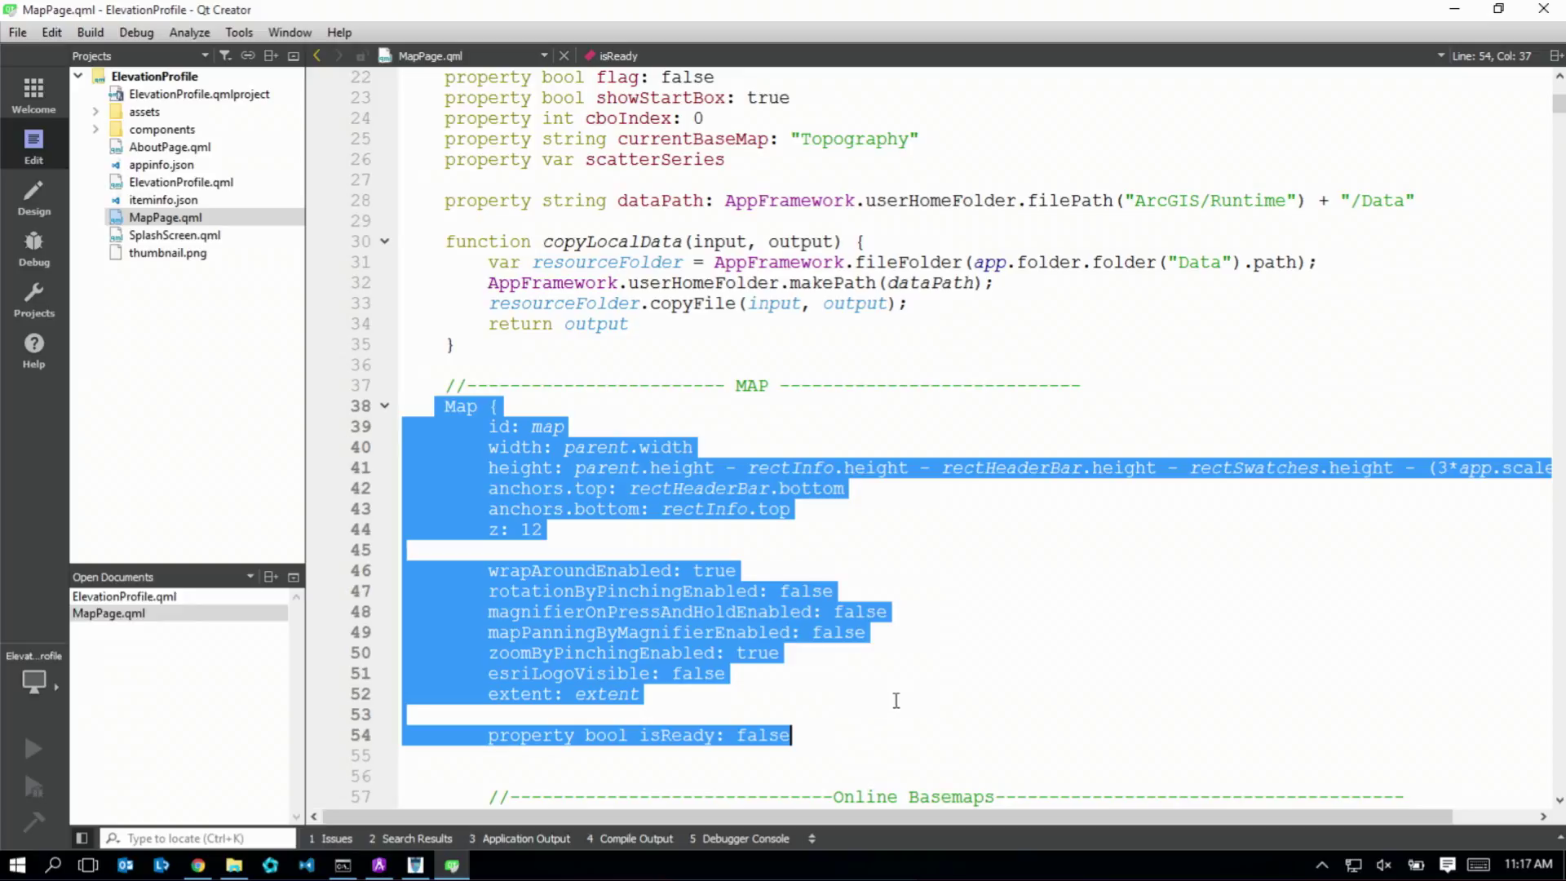
Scroll through the rest of MapPage.qml and run the app with Ctrl+R
scroll(897, 680, down, 6)
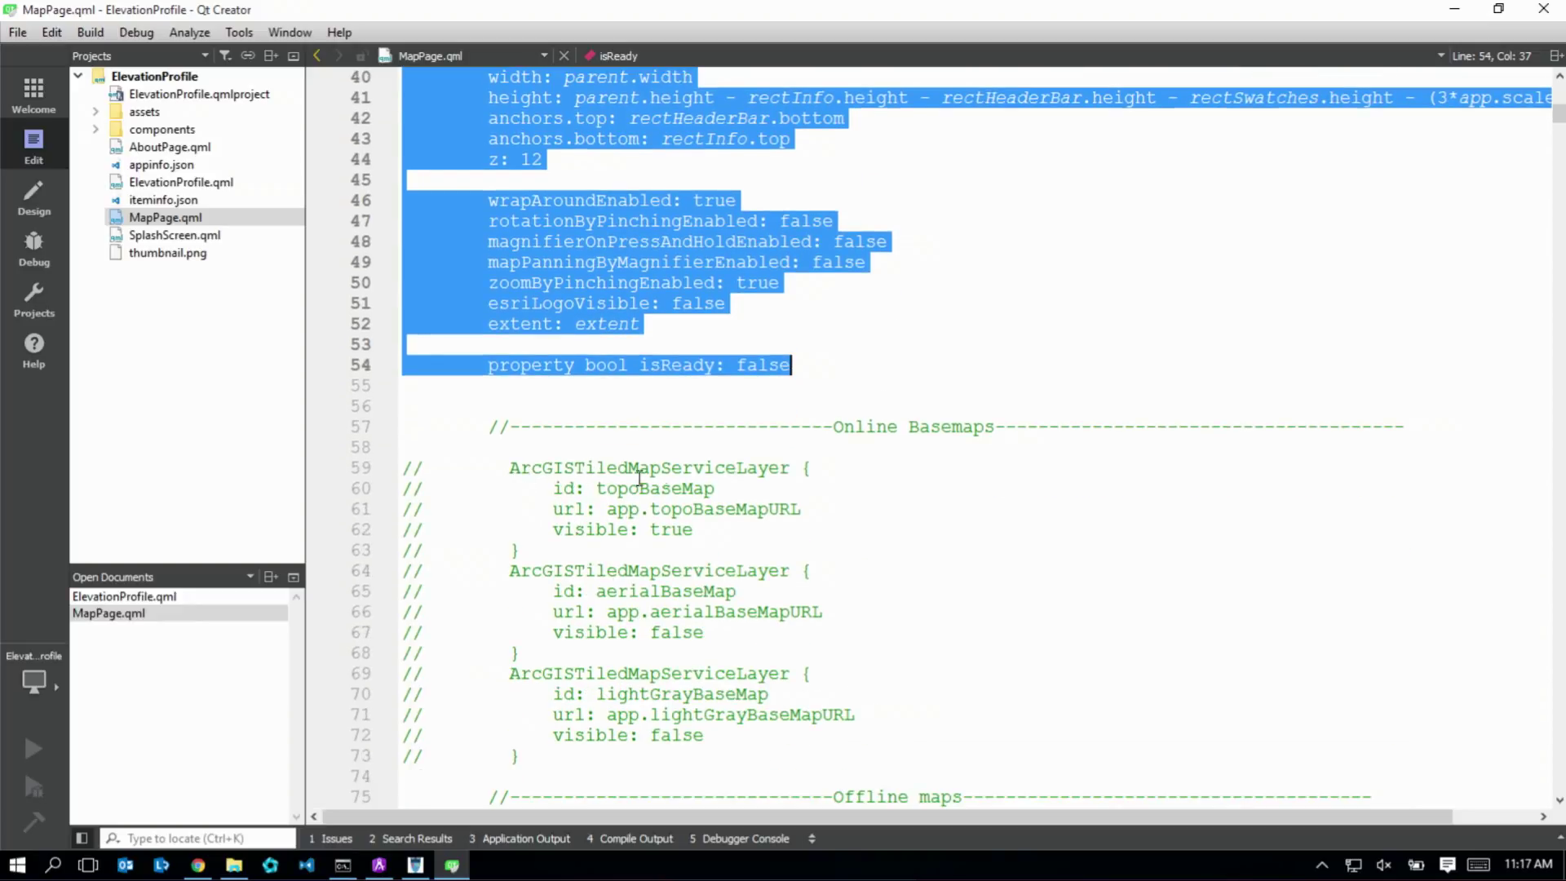
scroll(639, 477, down, 9)
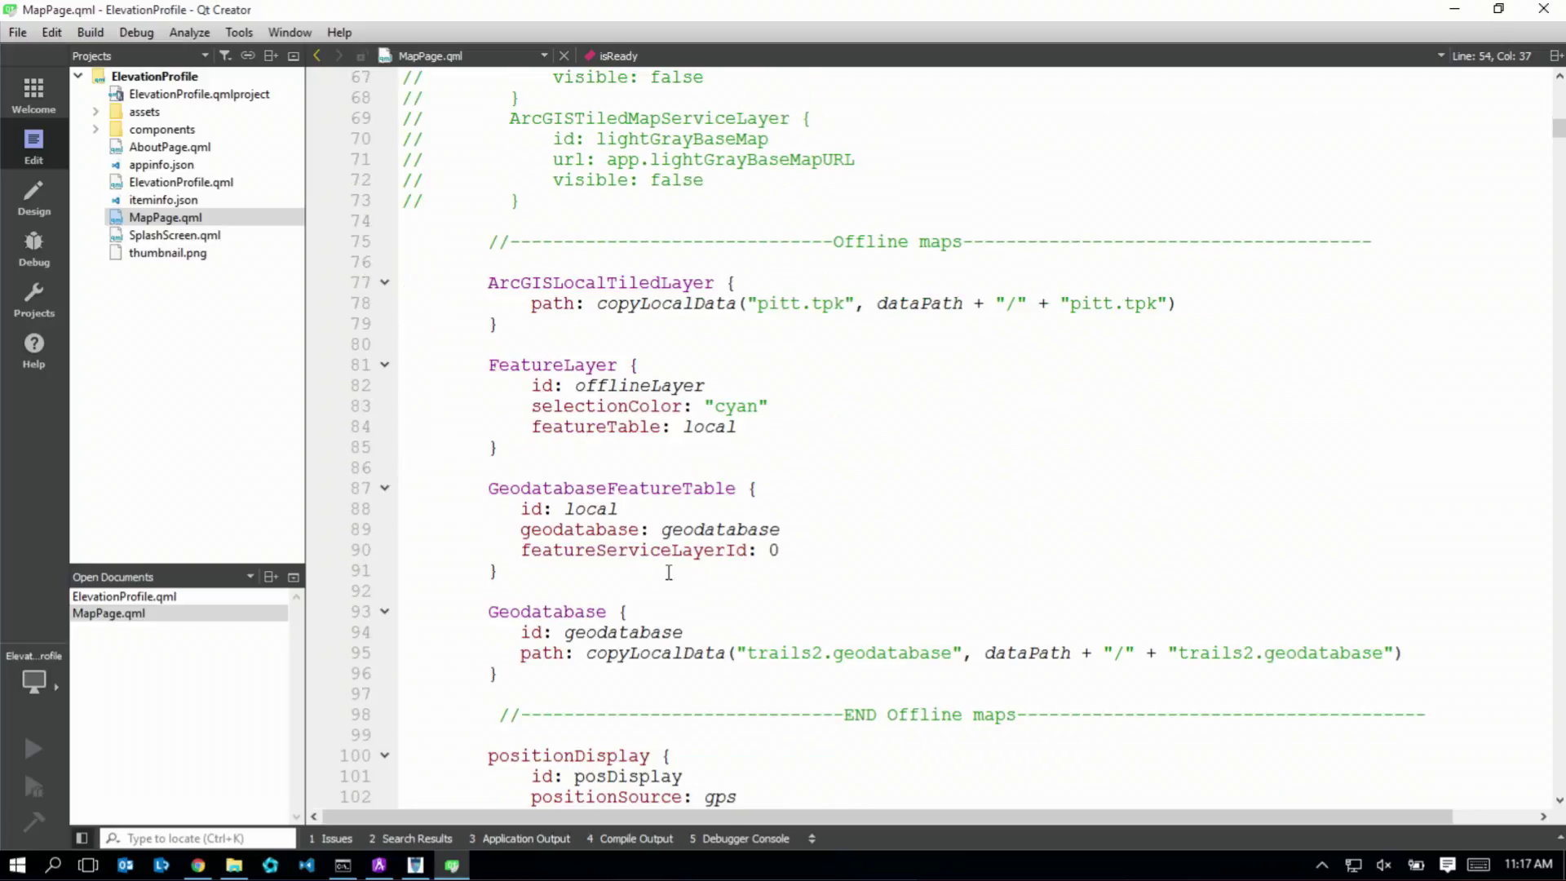
key(ctrl+r)
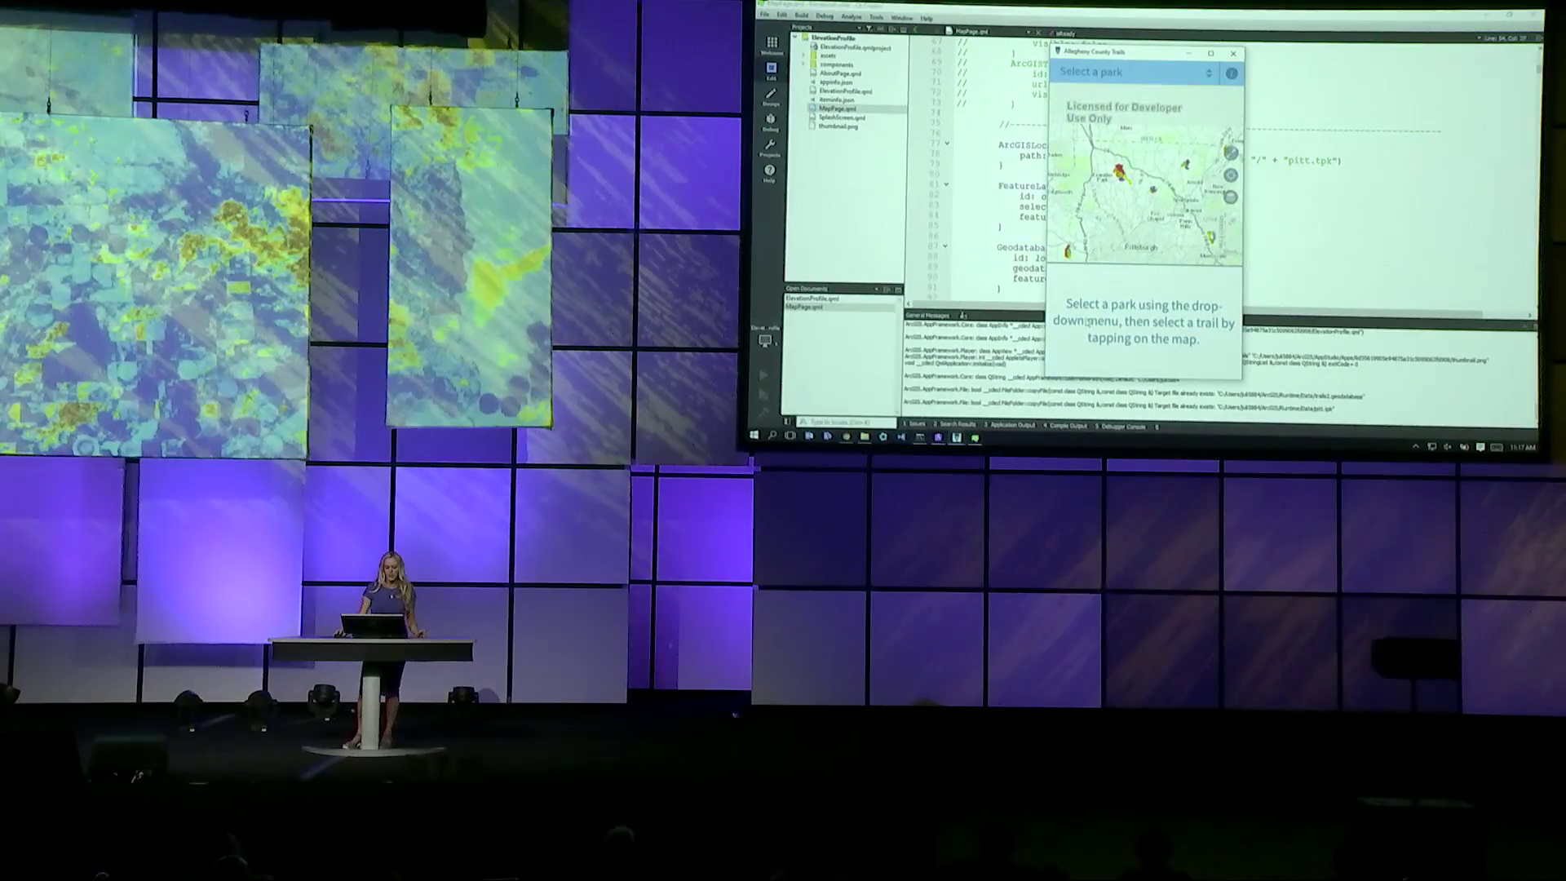
Return to the AppStudio app gallery, then move to the browser showing the AppStudio site
click(937, 437)
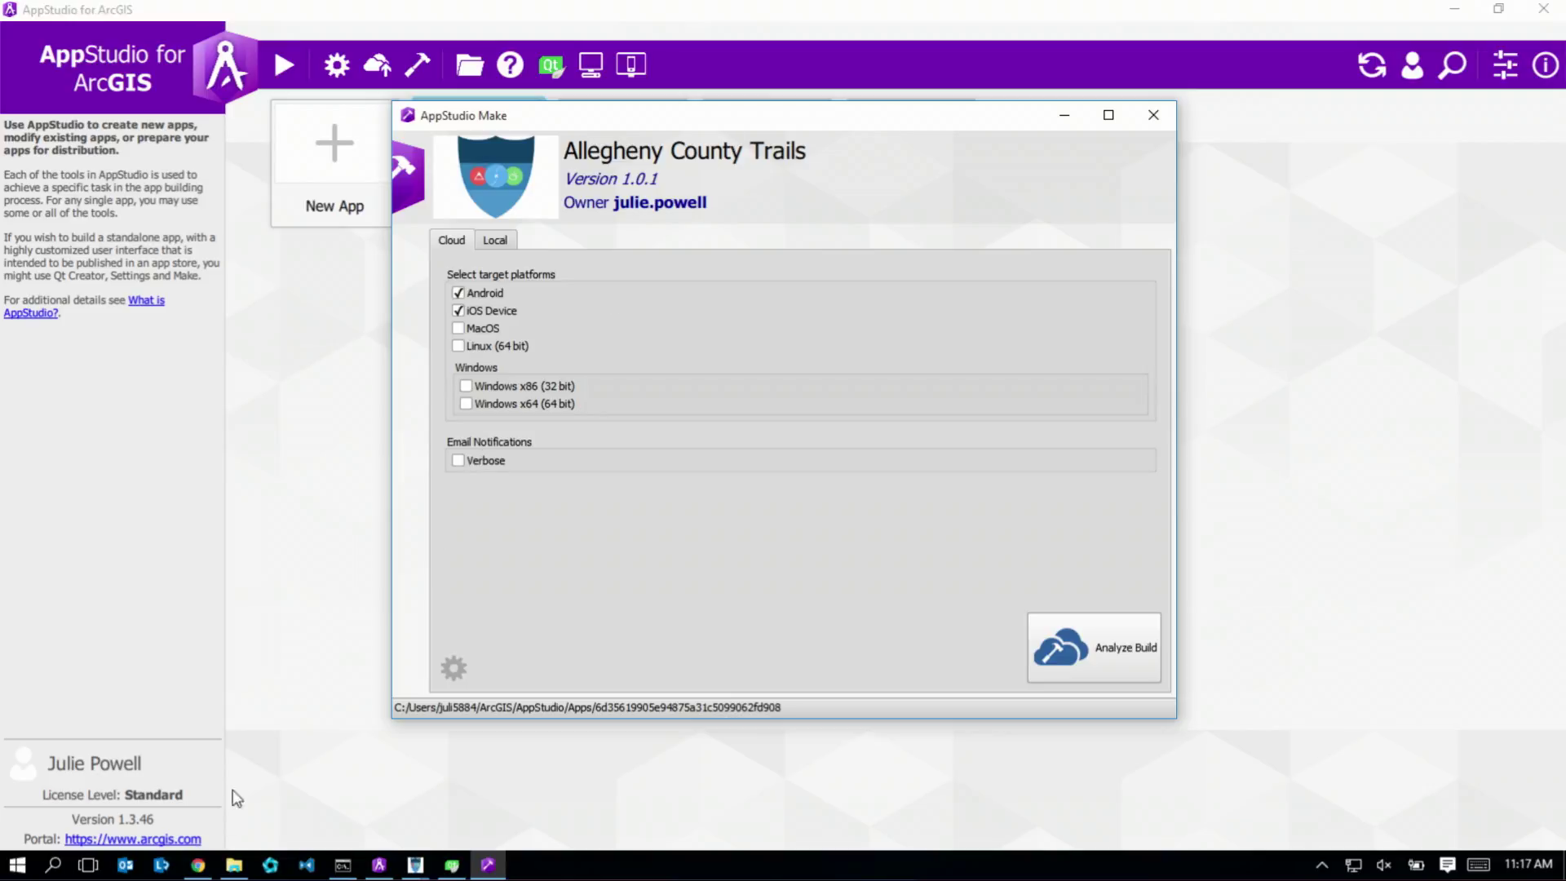
click(198, 865)
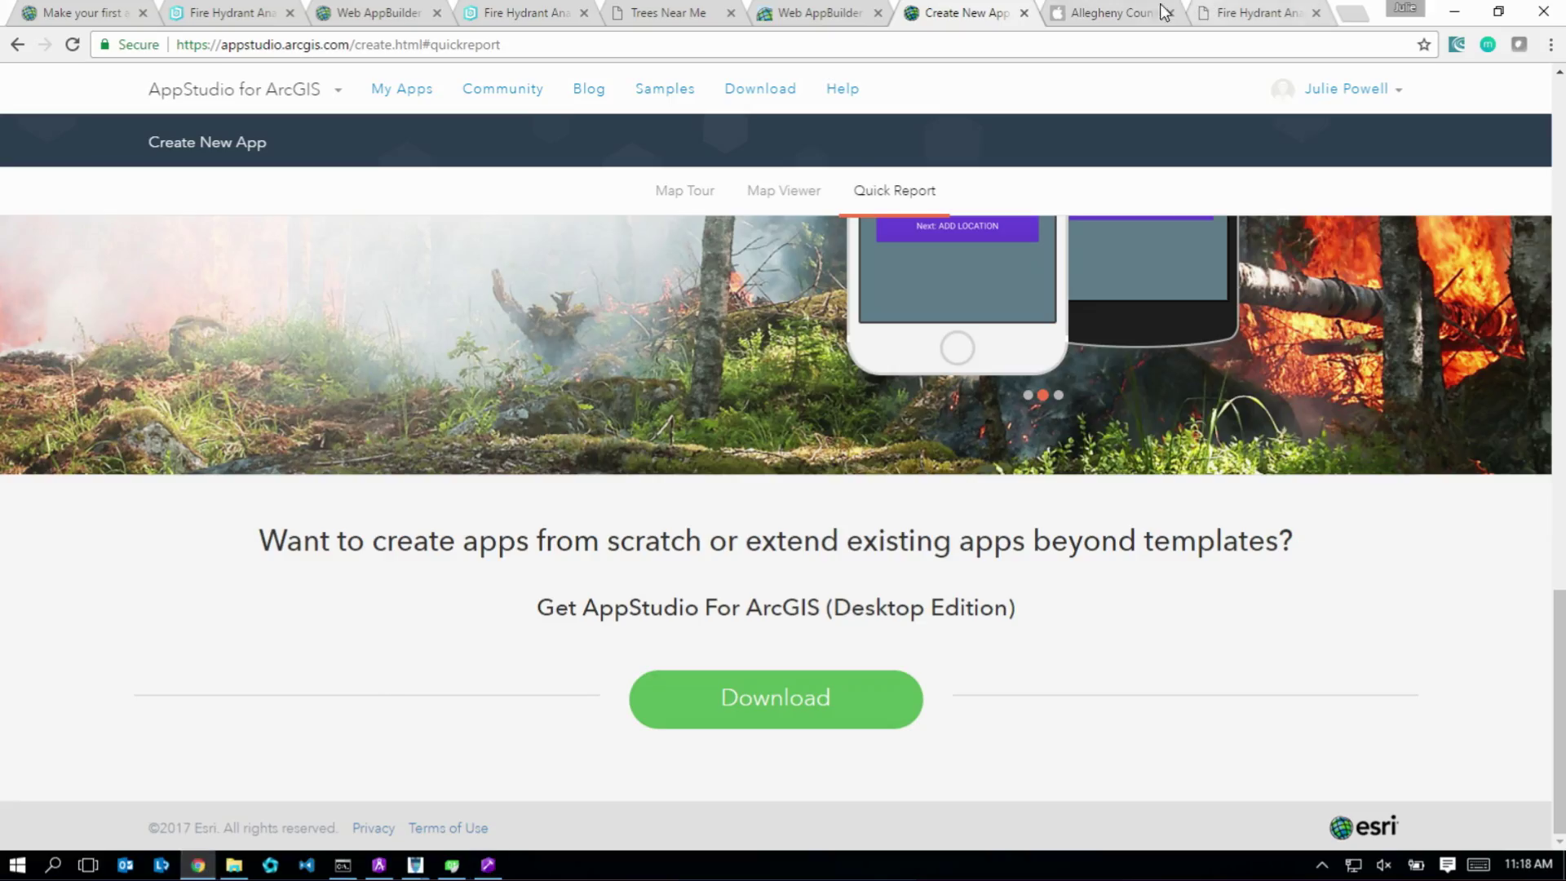
Show and scroll the iTunes Preview page for the Allegheny County trails app
click(1113, 11)
scroll(1350, 359, down, 1)
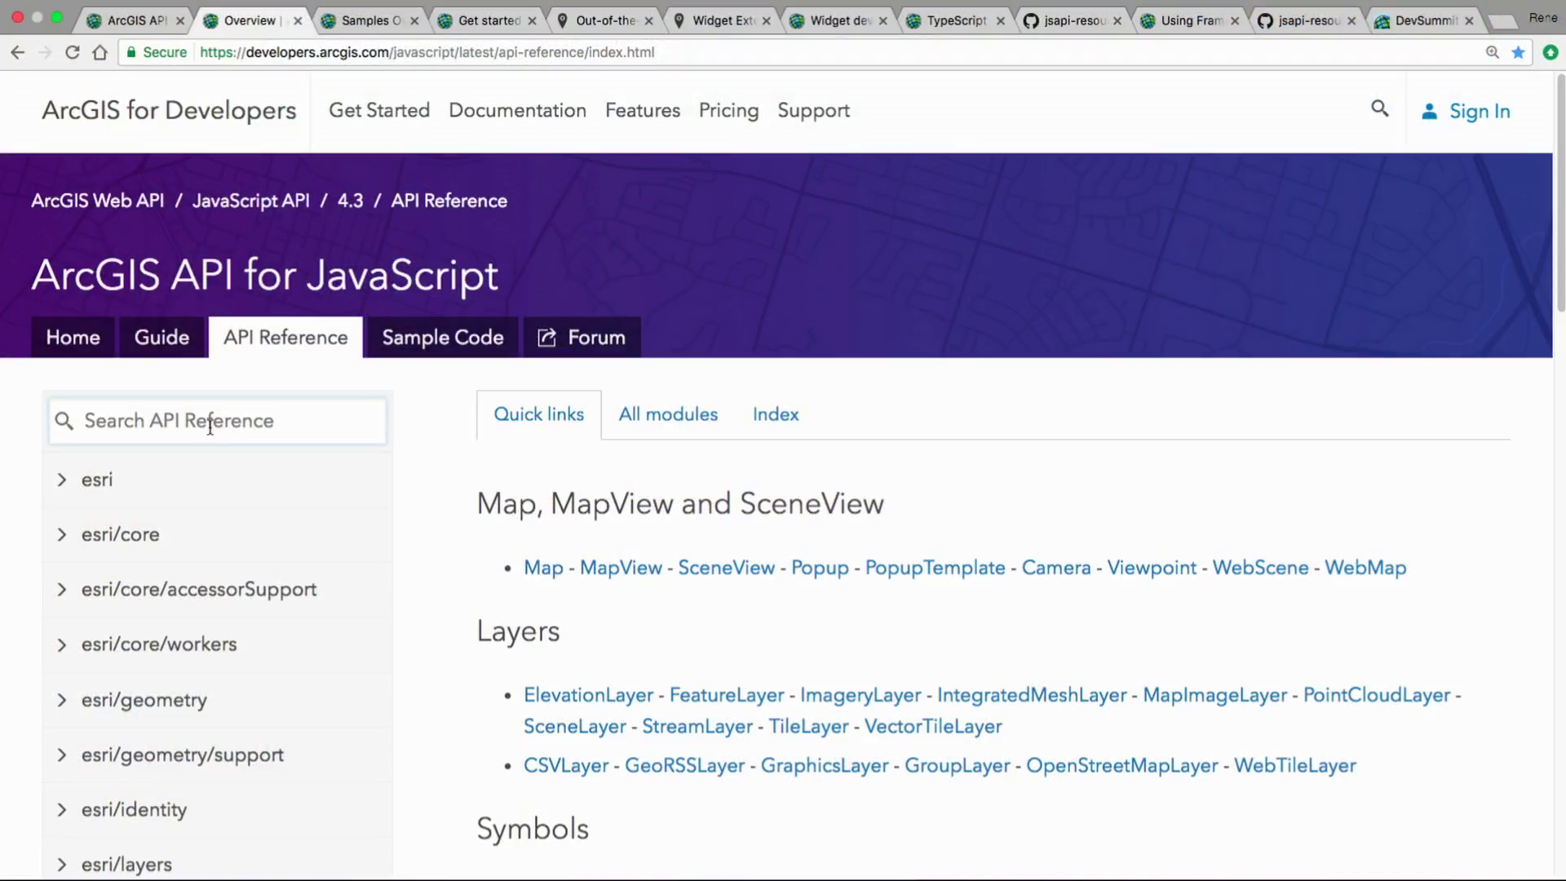
Search the API reference for 'Pointc', read the PointCloudLayer page, then go to Samples
text(Point)
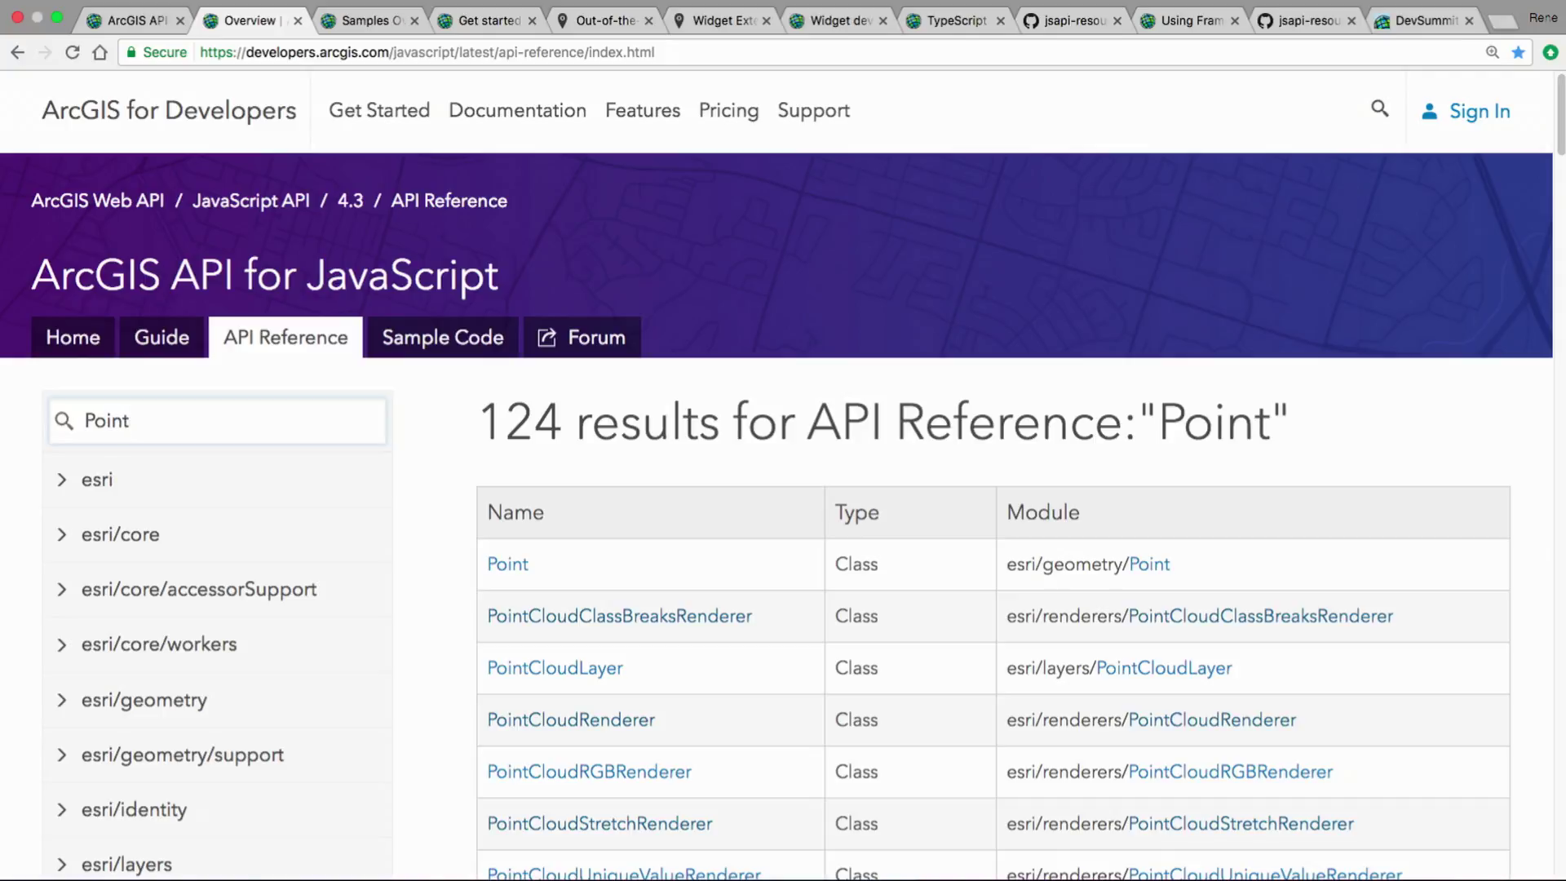
text(c)
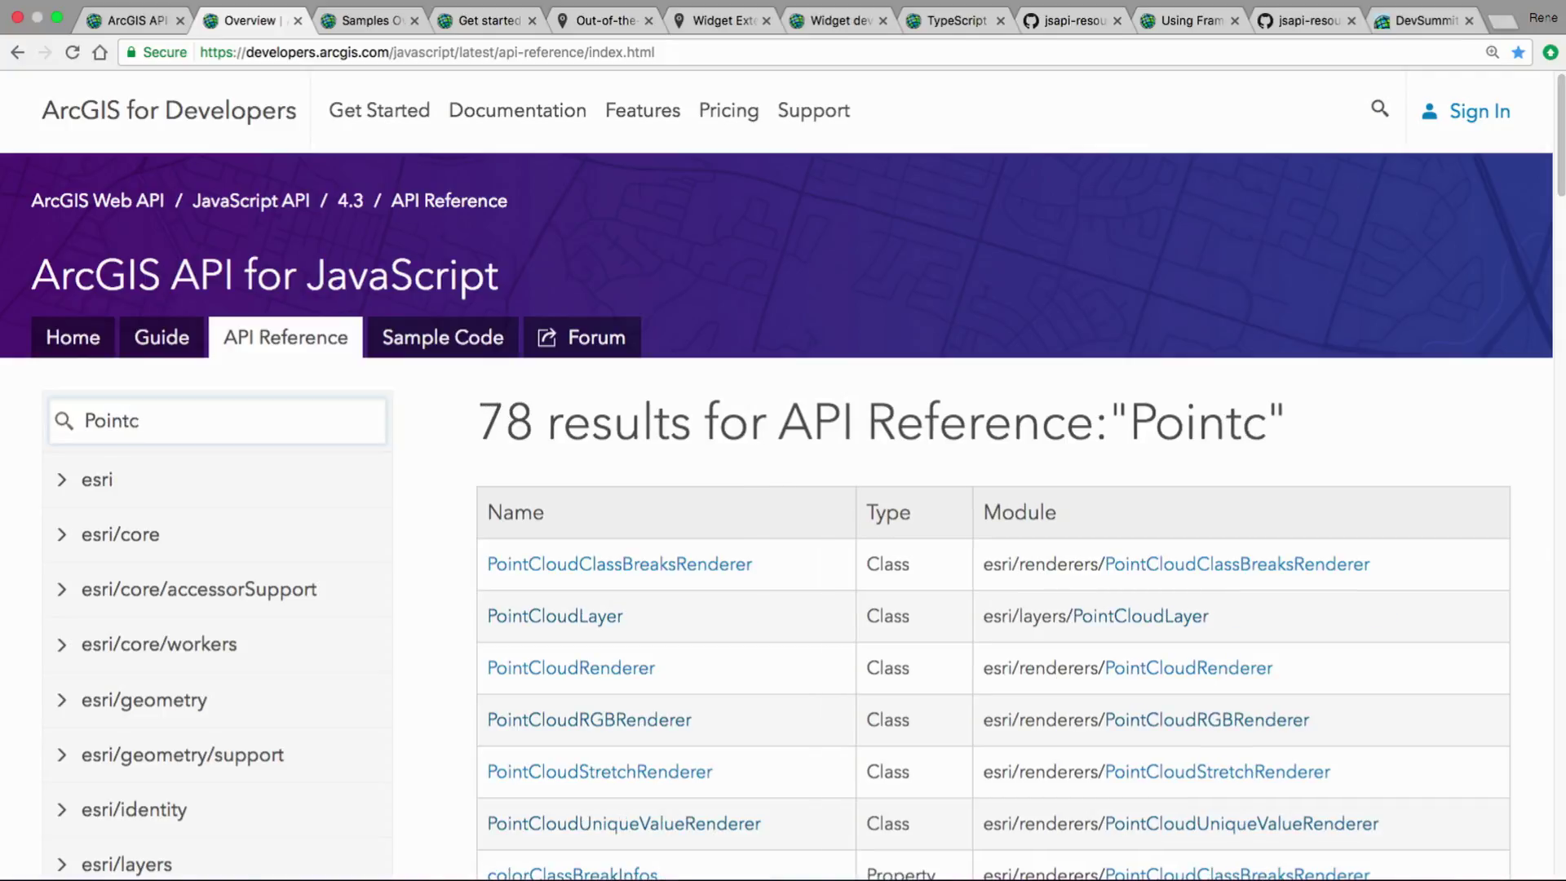
click(562, 619)
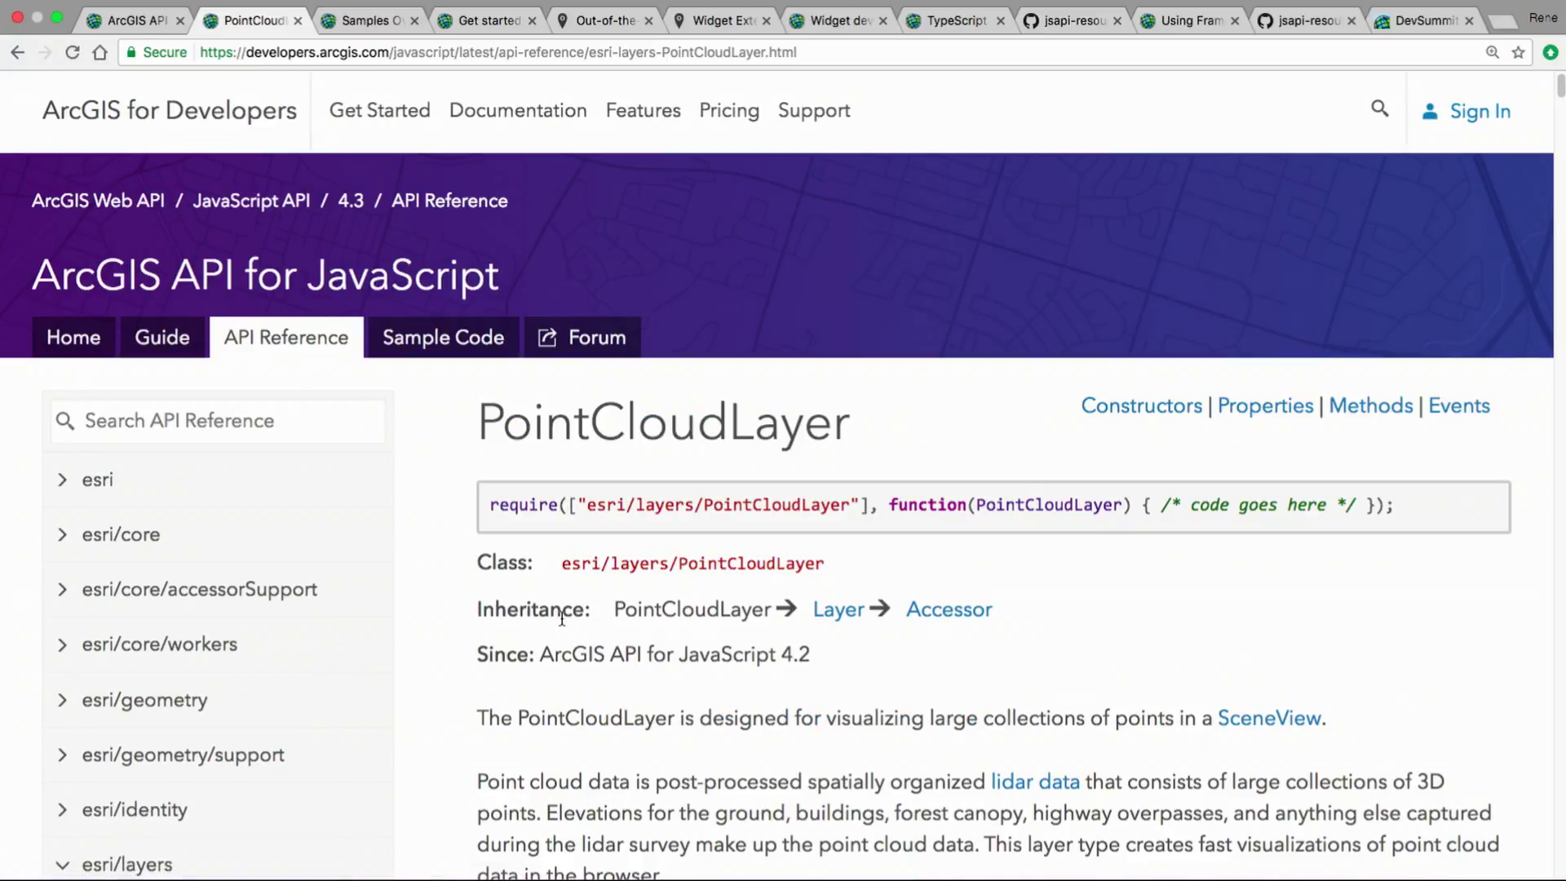
scroll(562, 619, down, 12)
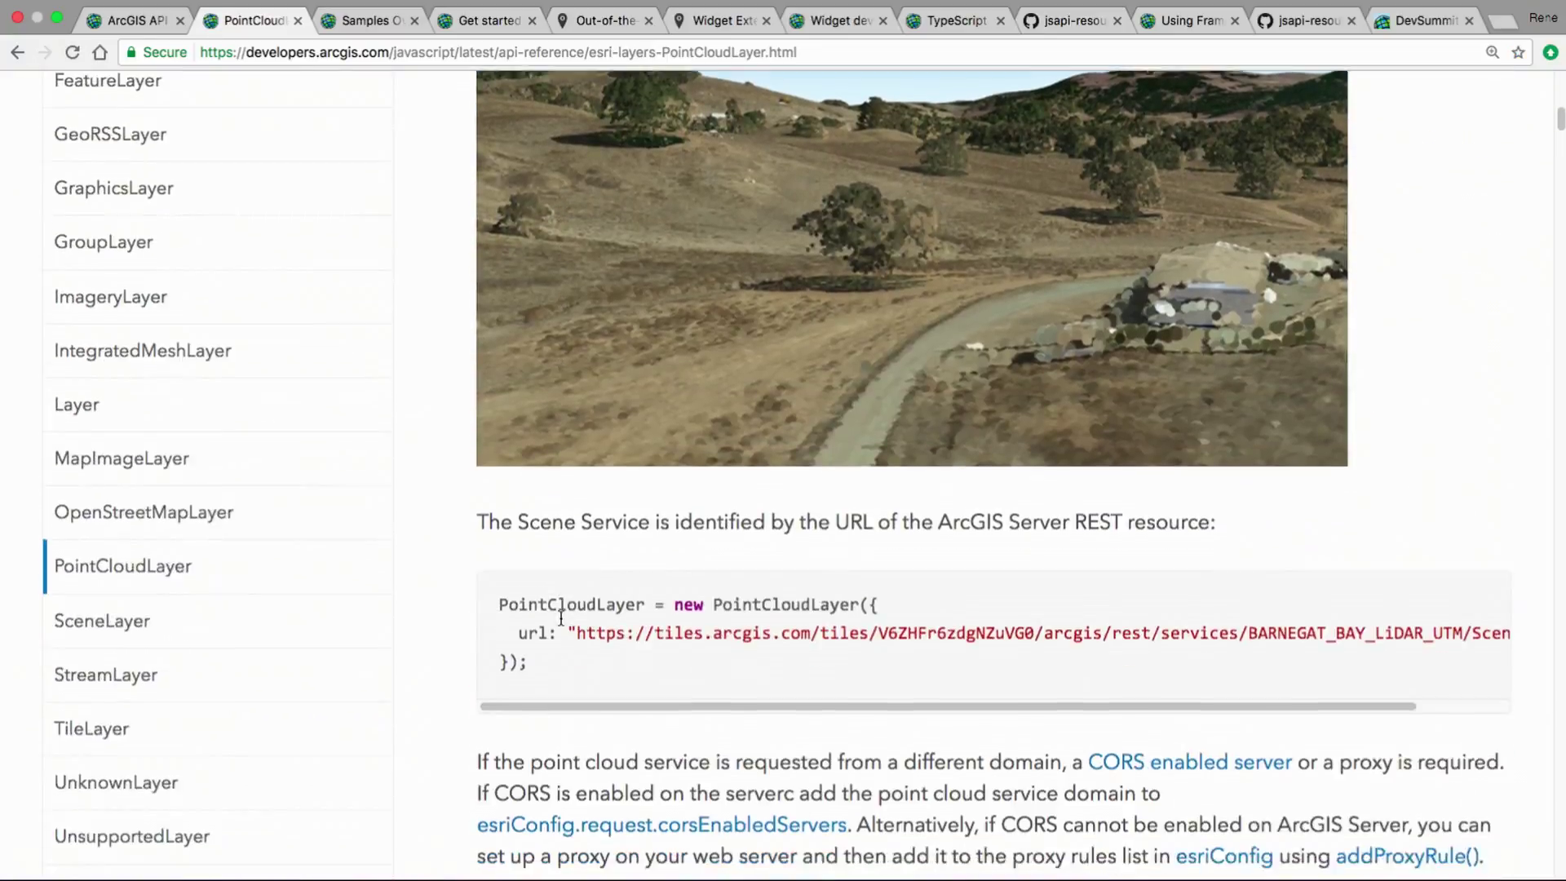
scroll(561, 619, down, 5)
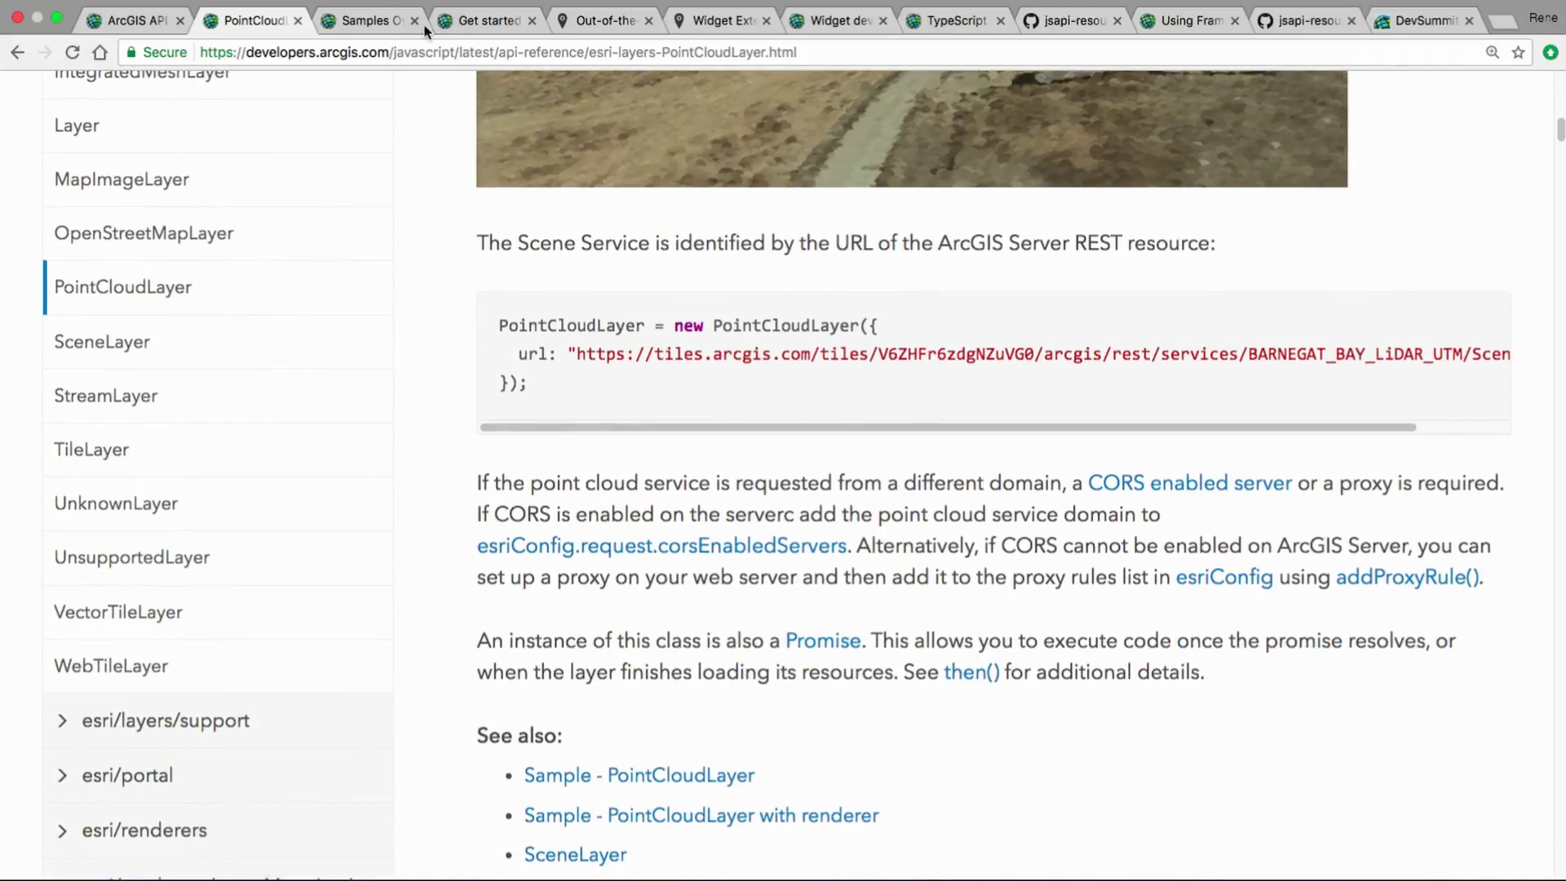
click(374, 21)
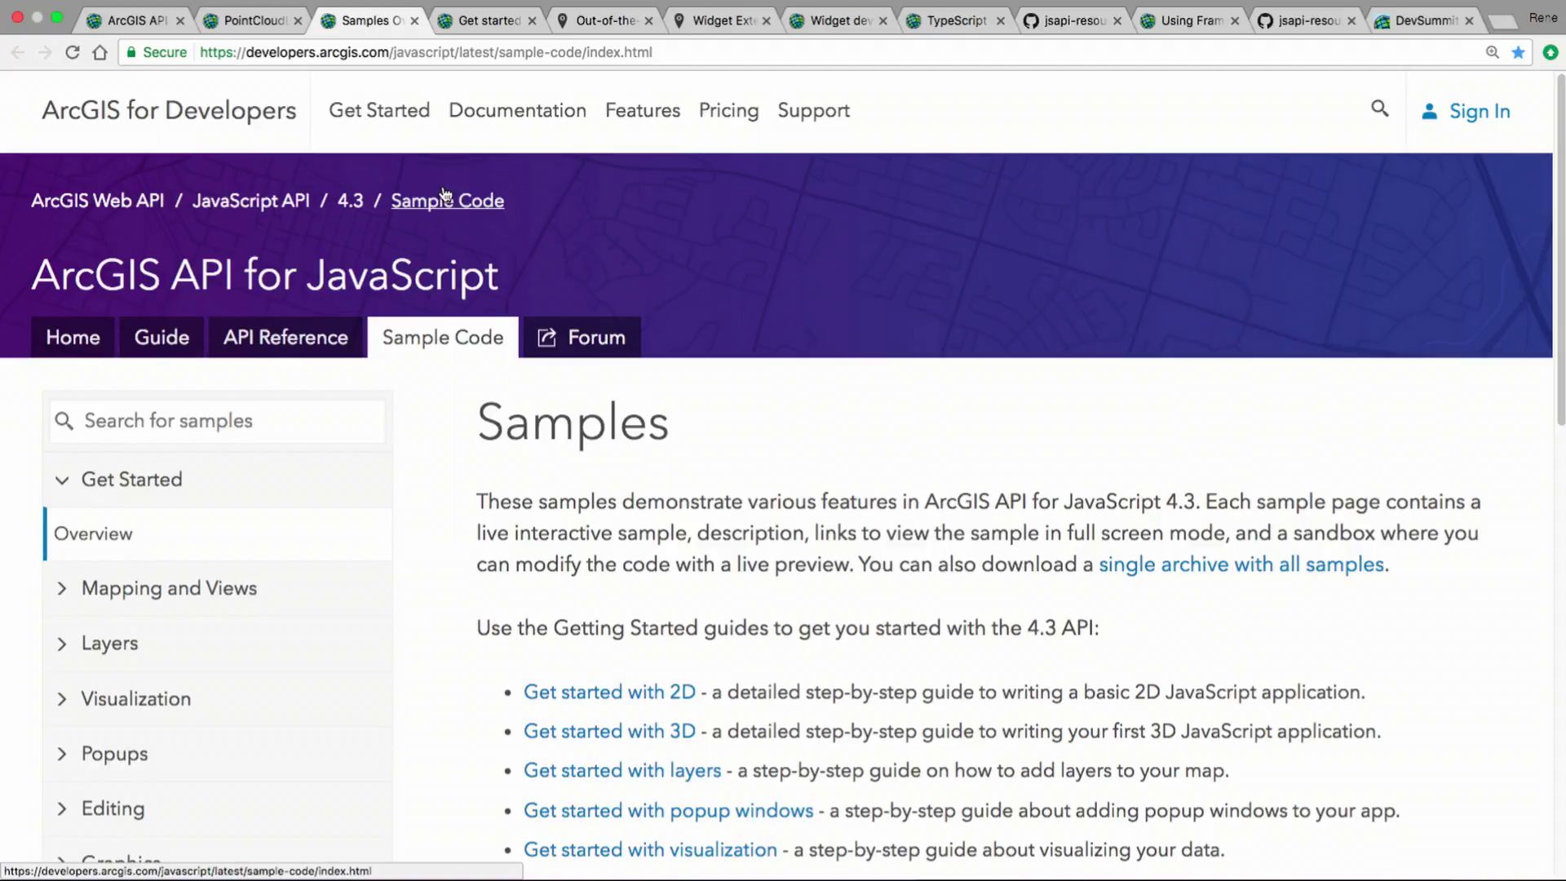
Search the samples for 'filter'
click(314, 428)
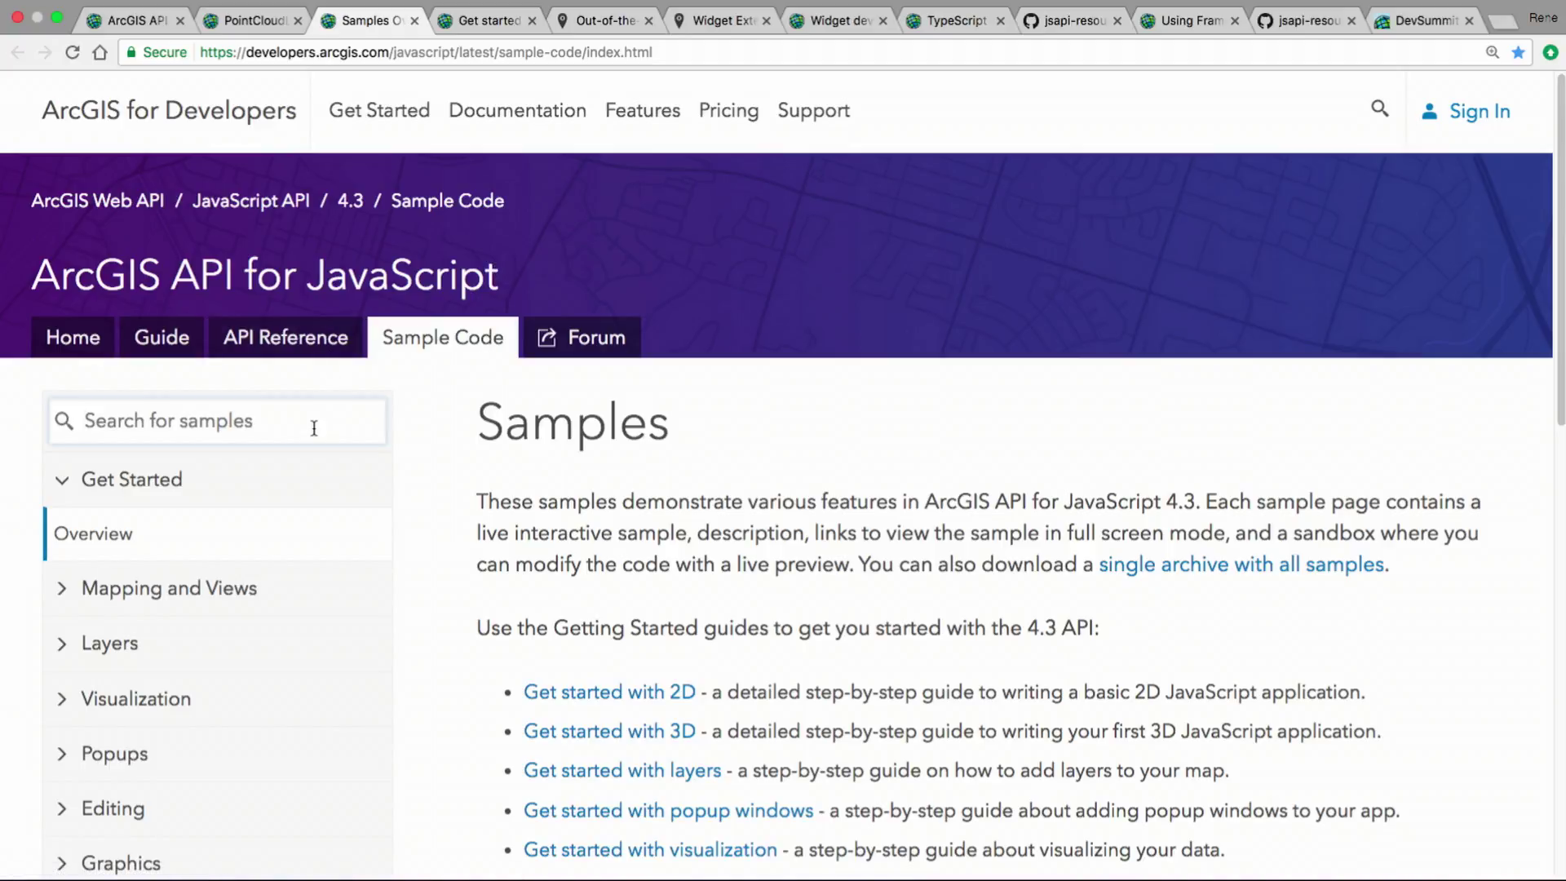
text(filter)
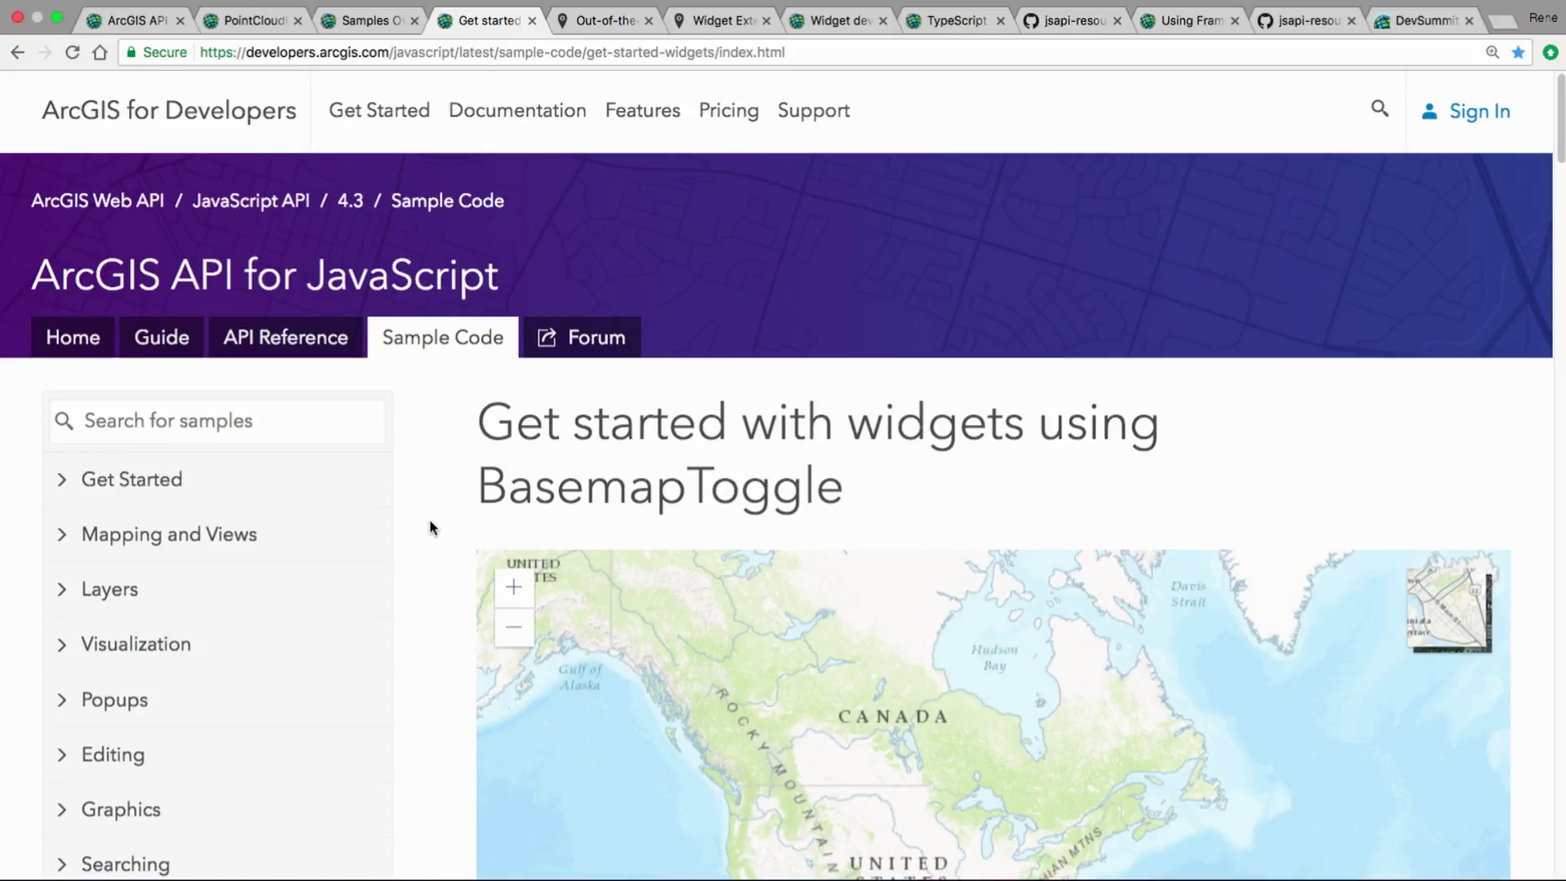
Scroll down through the BasemapToggle tutorial steps
scroll(431, 527, down, 15)
scroll(430, 528, down, 1)
scroll(431, 528, down, 14)
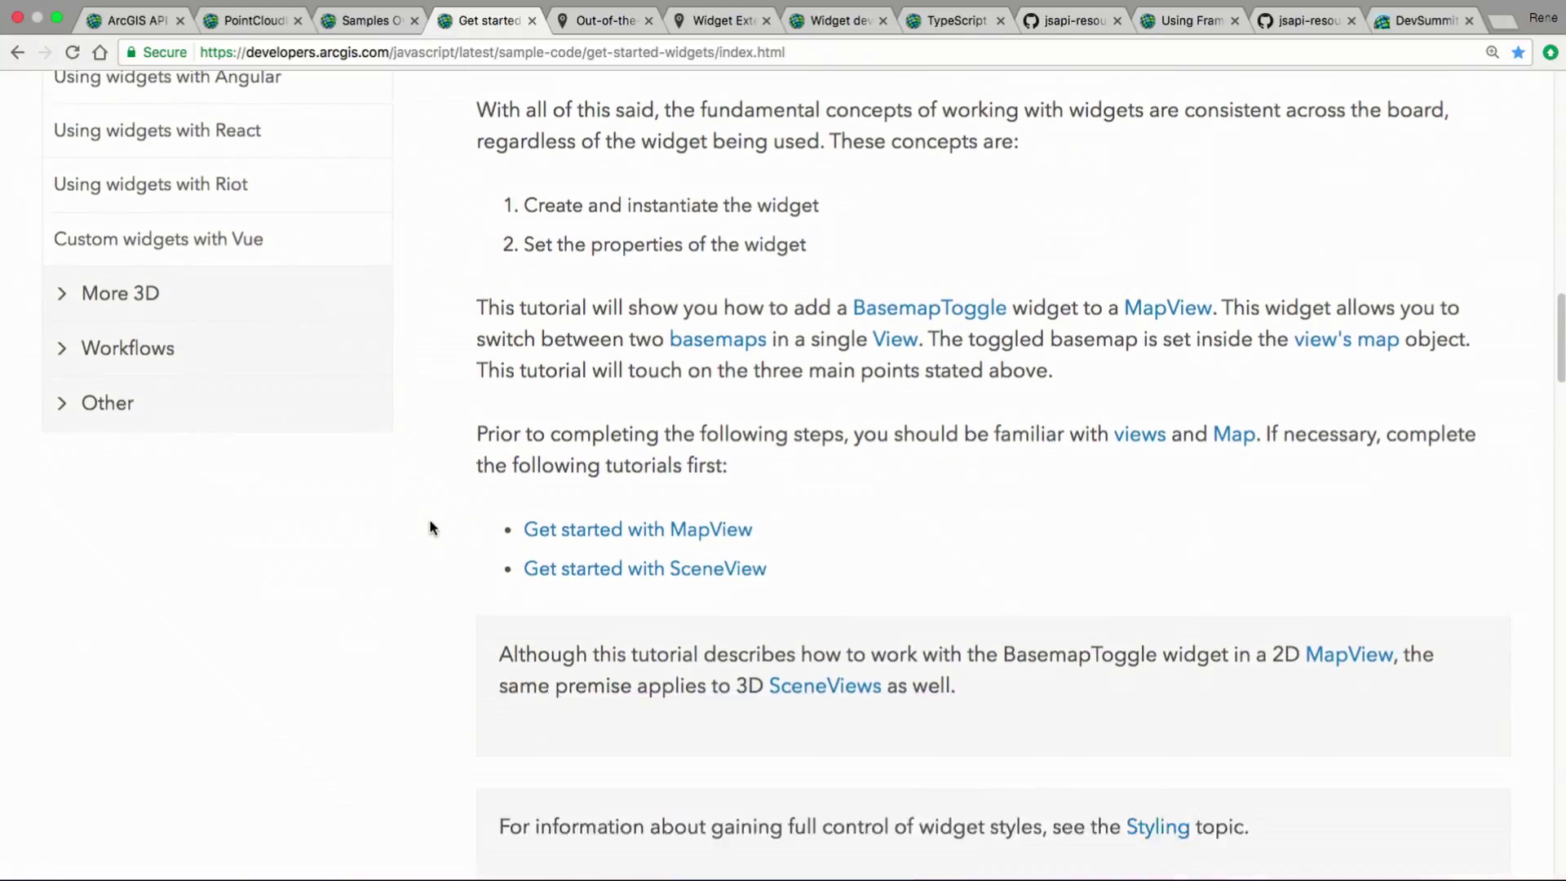
scroll(430, 527, down, 2)
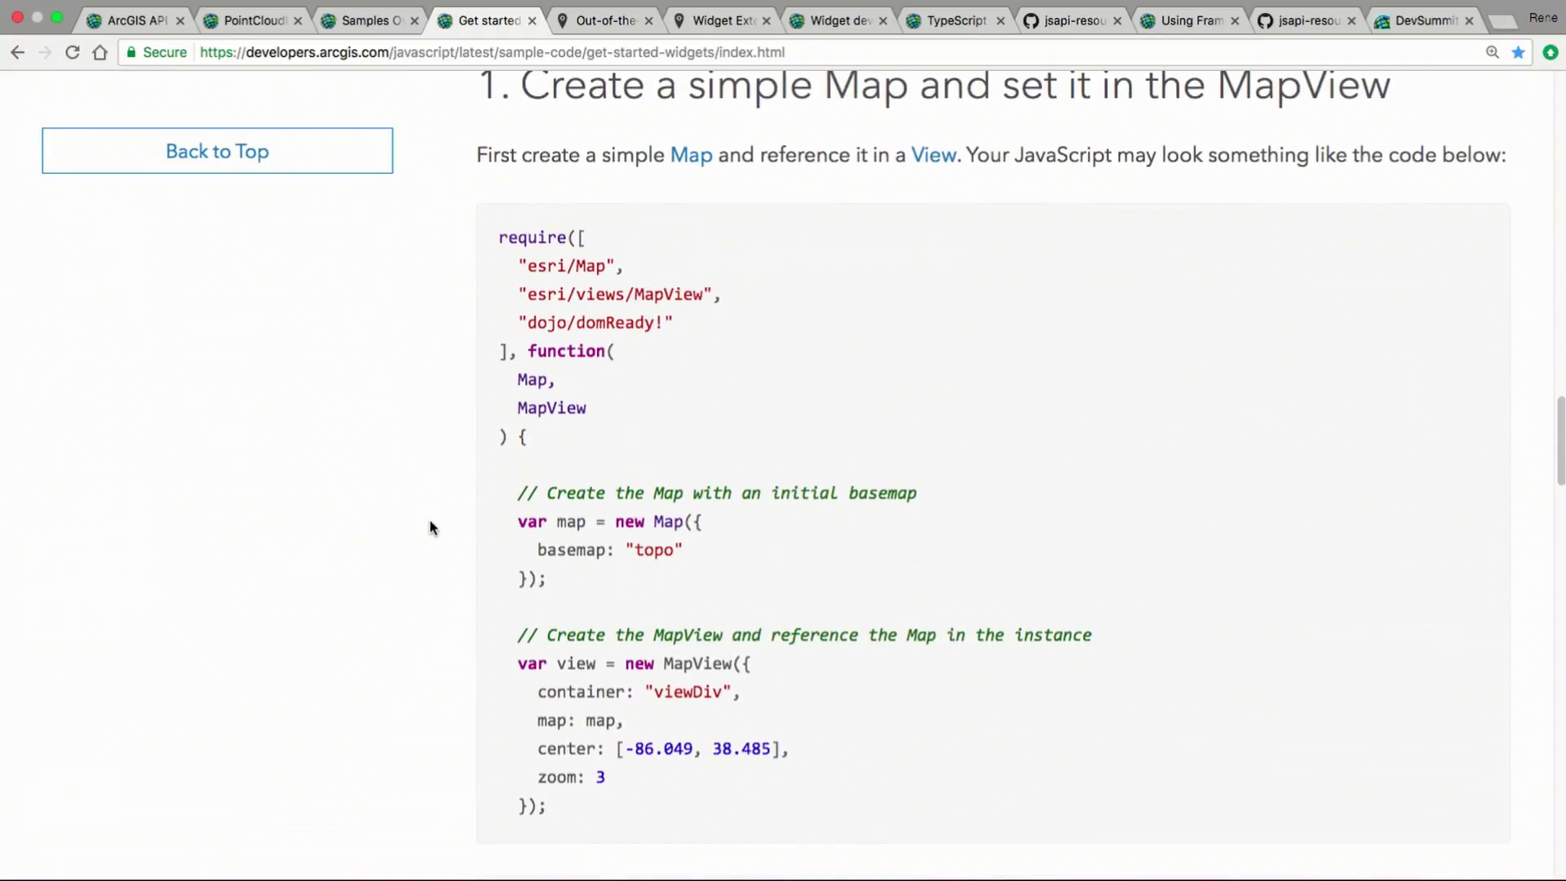
scroll(431, 528, down, 4)
scroll(428, 527, down, 10)
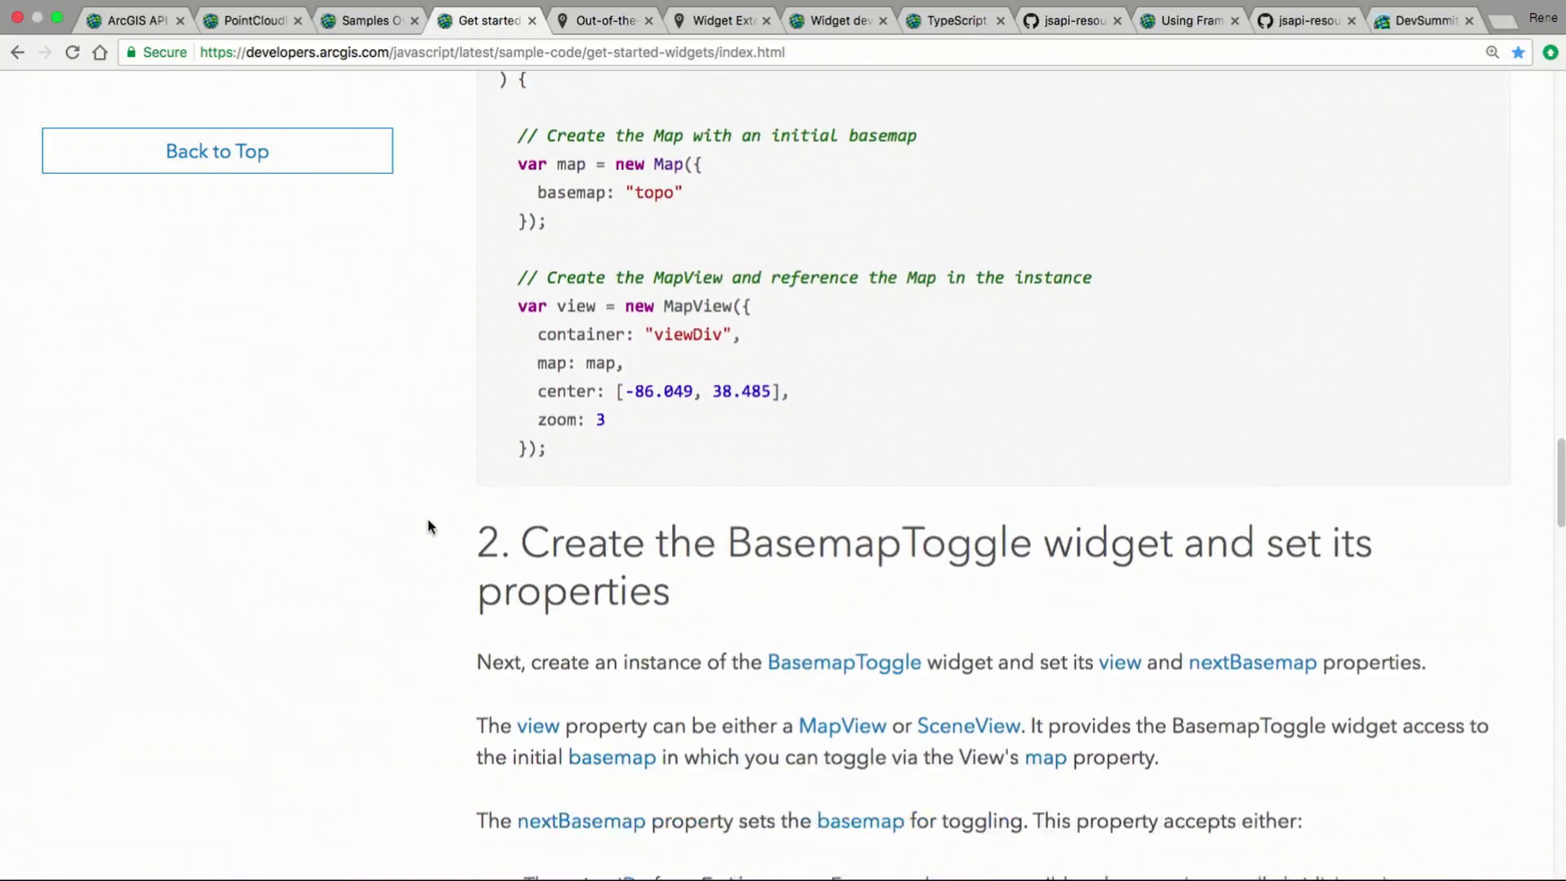
scroll(430, 527, down, 6)
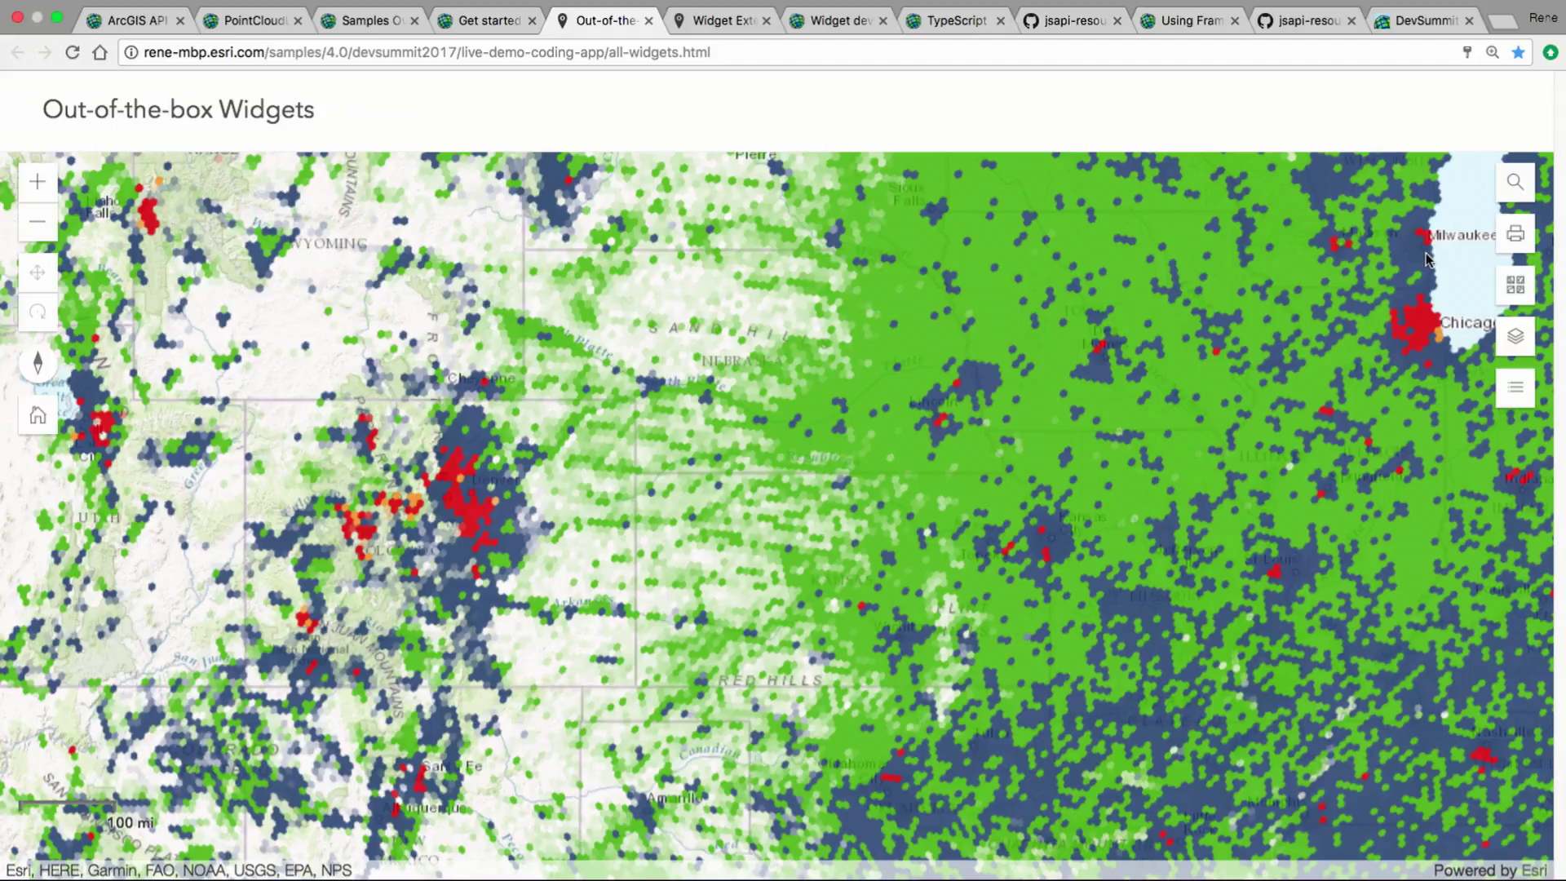
Try the Search and Print widgets, then change the basemap to Streets from the gallery
click(1514, 183)
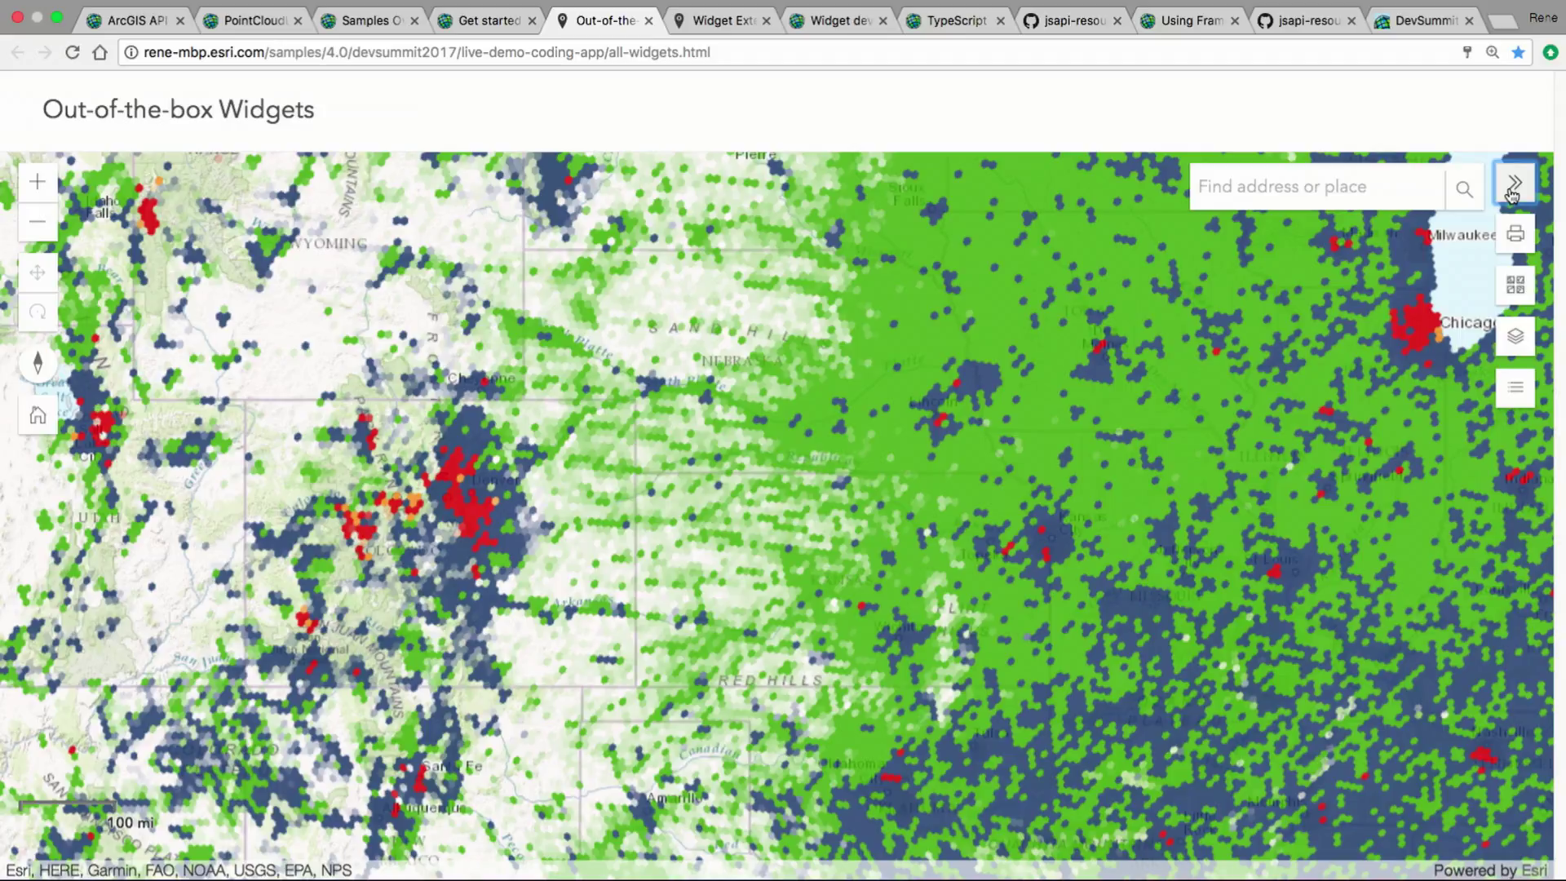
click(1514, 190)
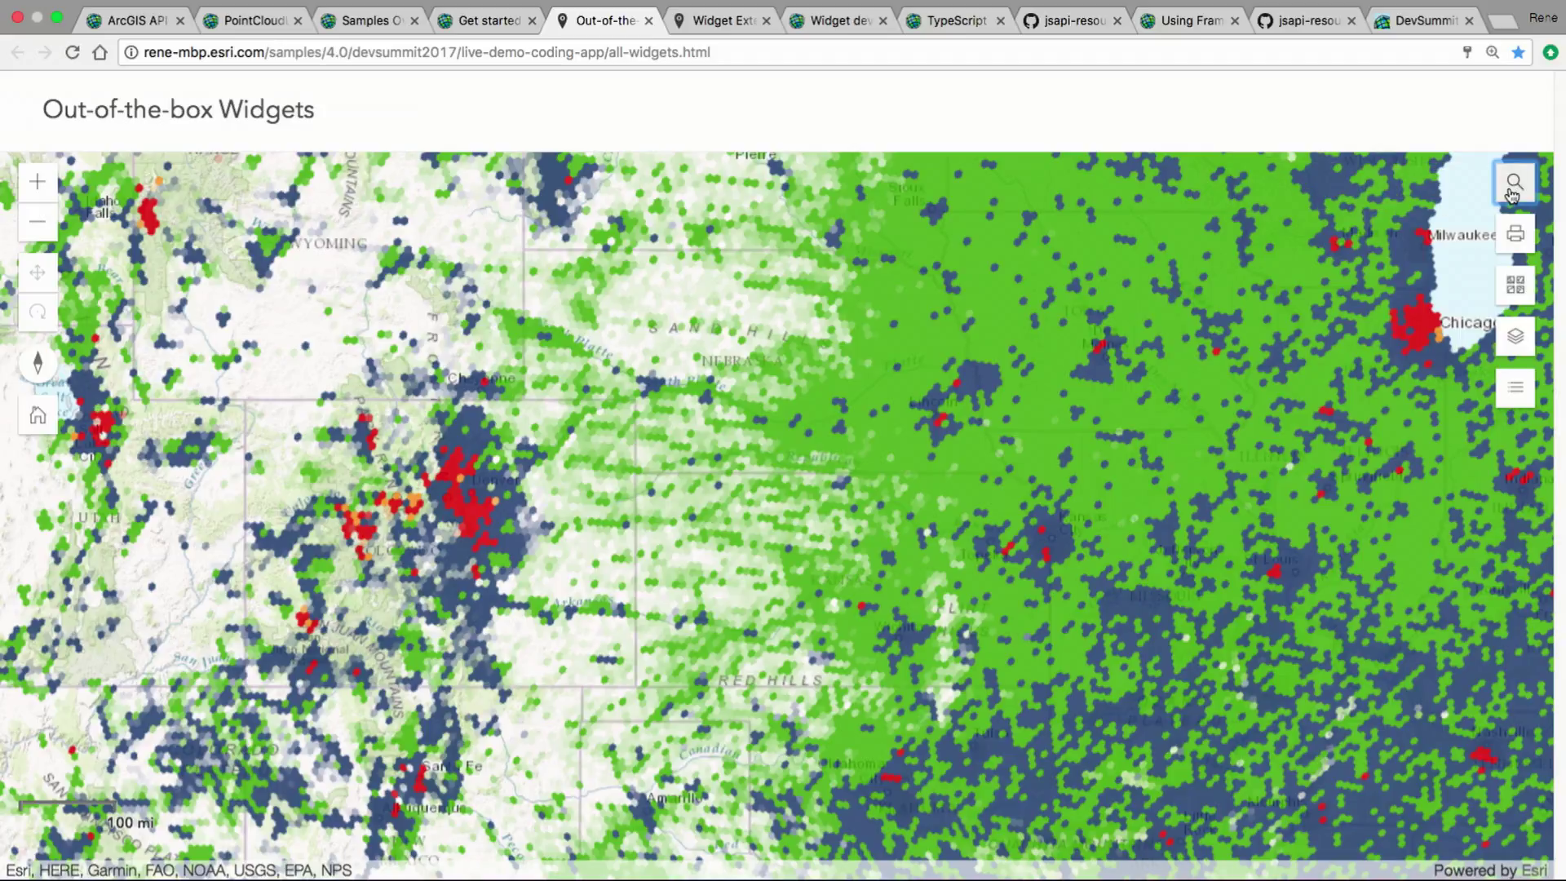
click(1515, 233)
click(1516, 233)
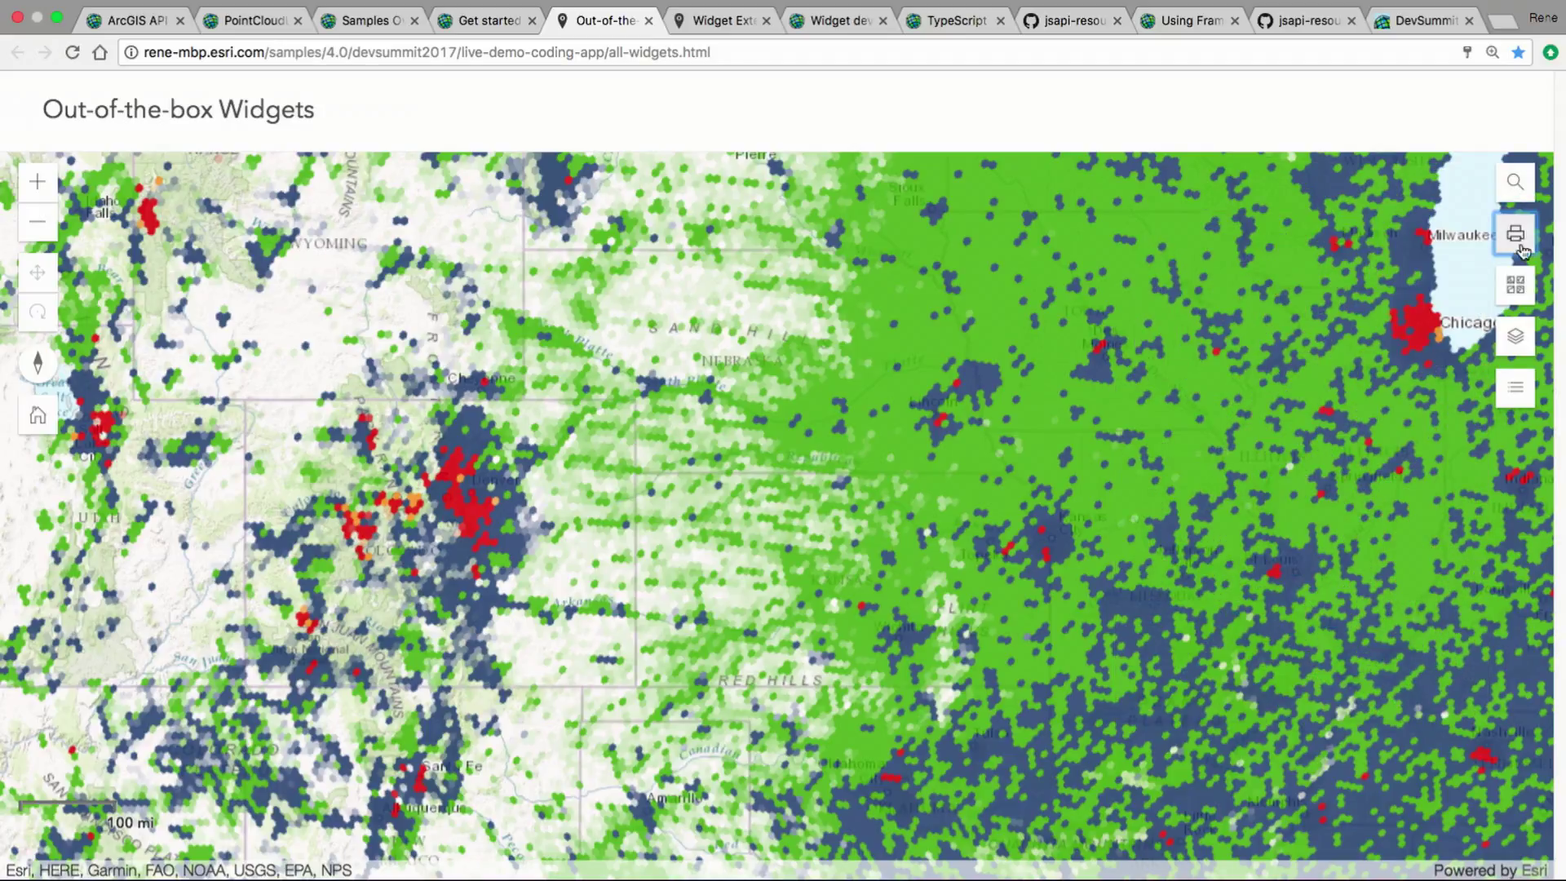
click(1515, 284)
click(1417, 345)
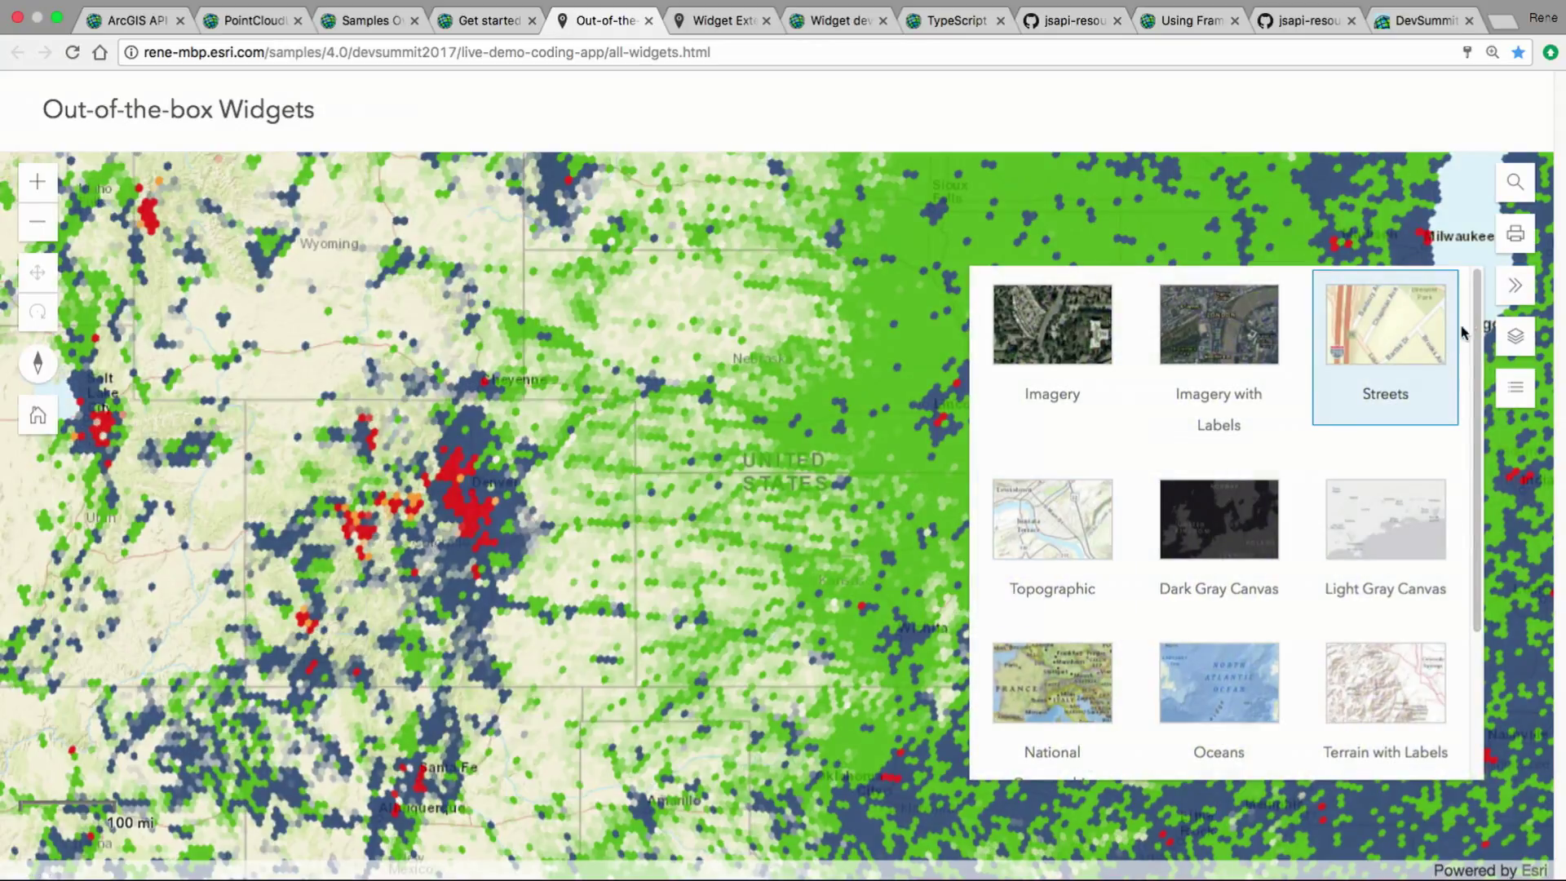
click(1516, 285)
Open and close the Legend and Layer List widgets
click(1515, 335)
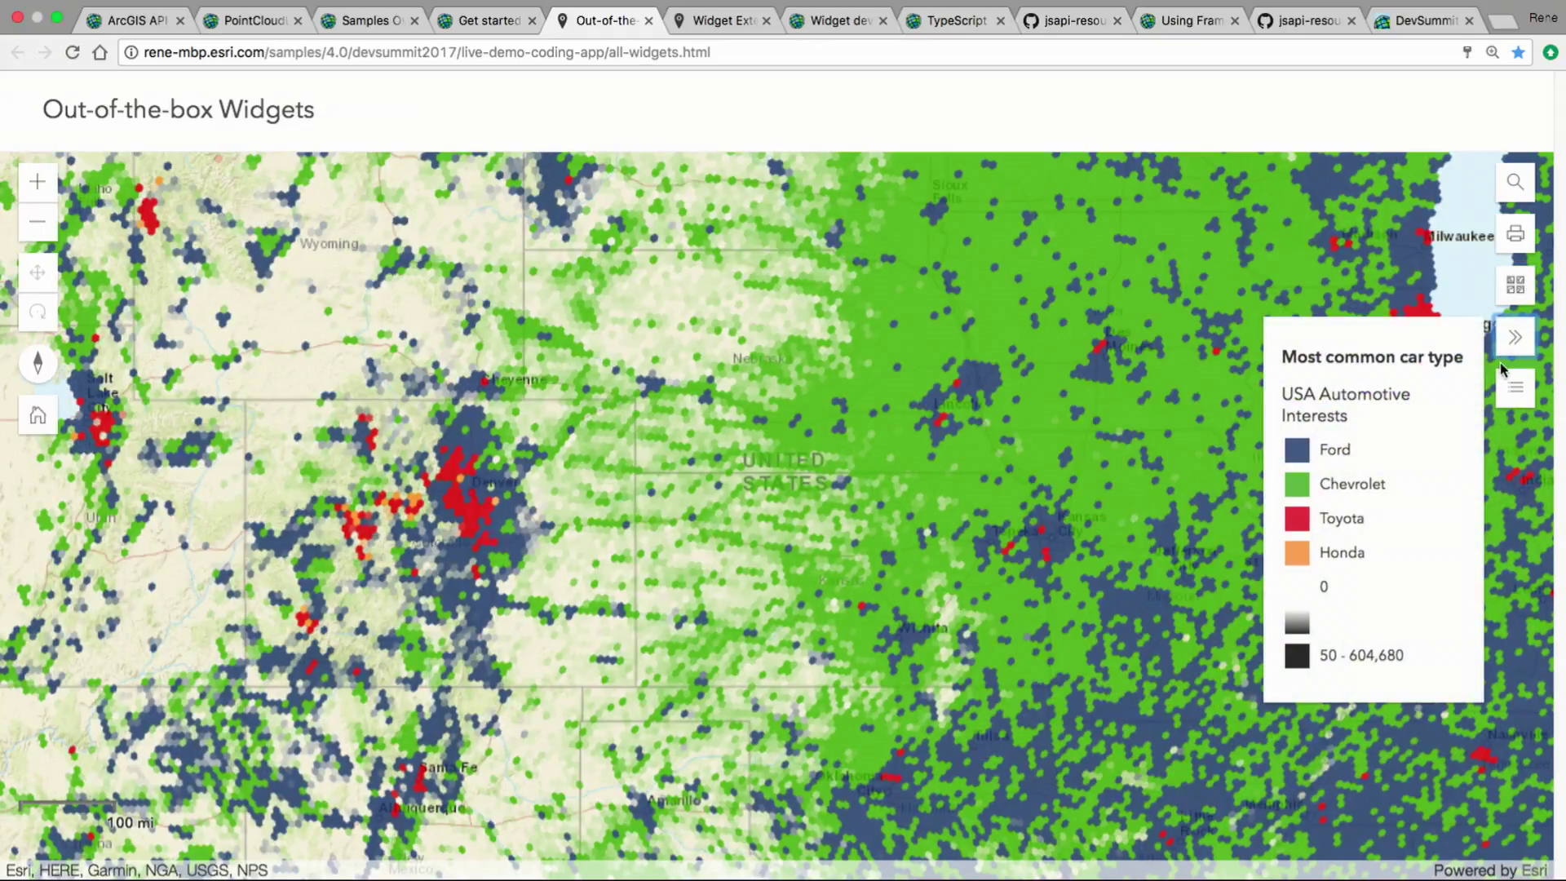
click(1515, 335)
click(1514, 388)
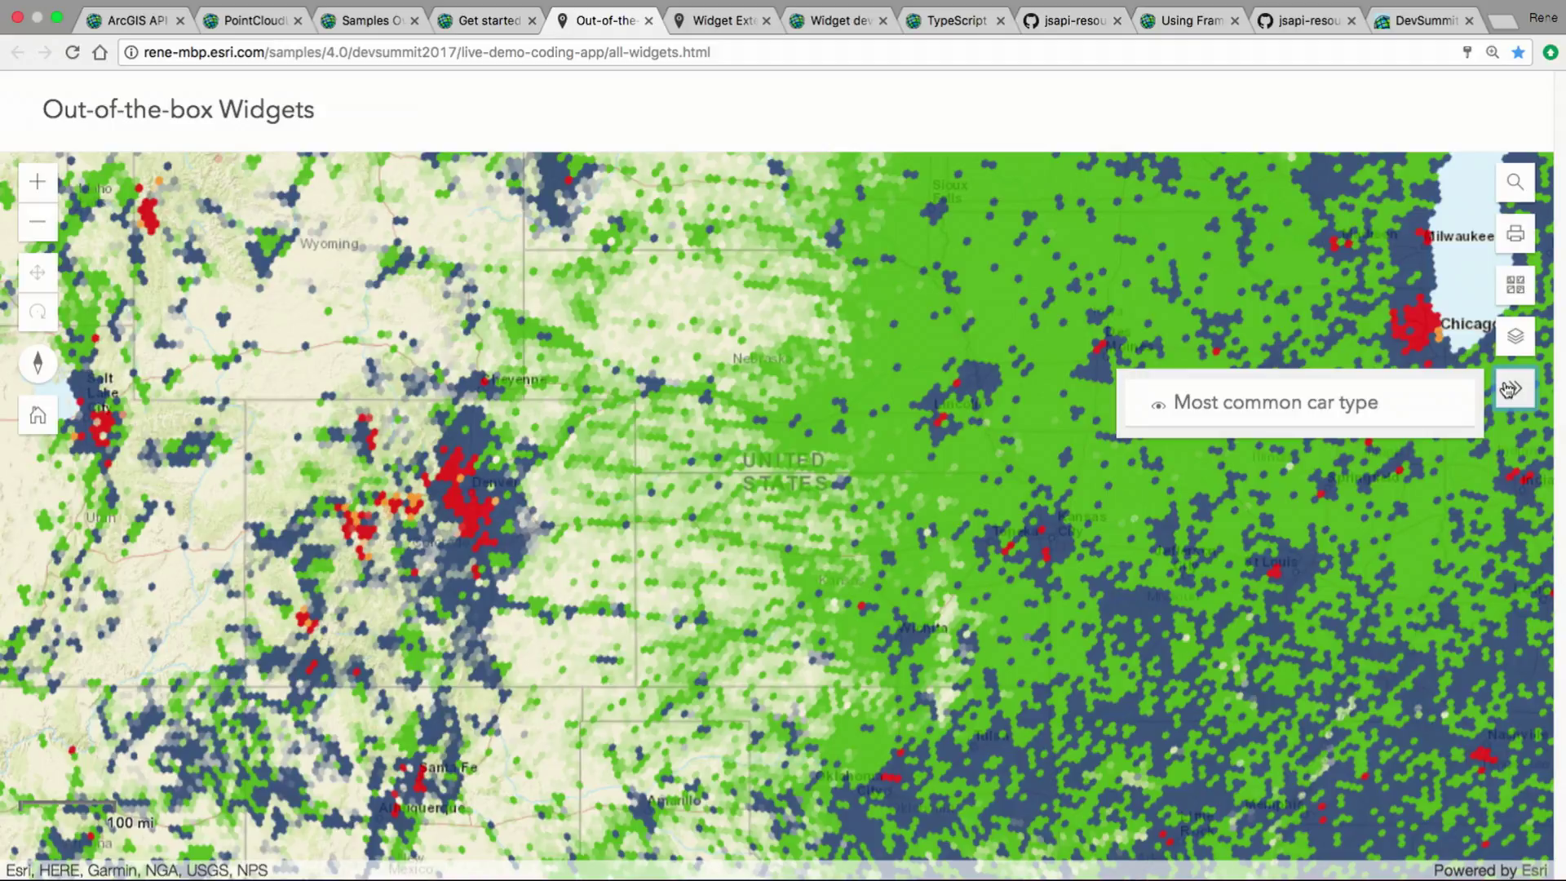
click(1508, 390)
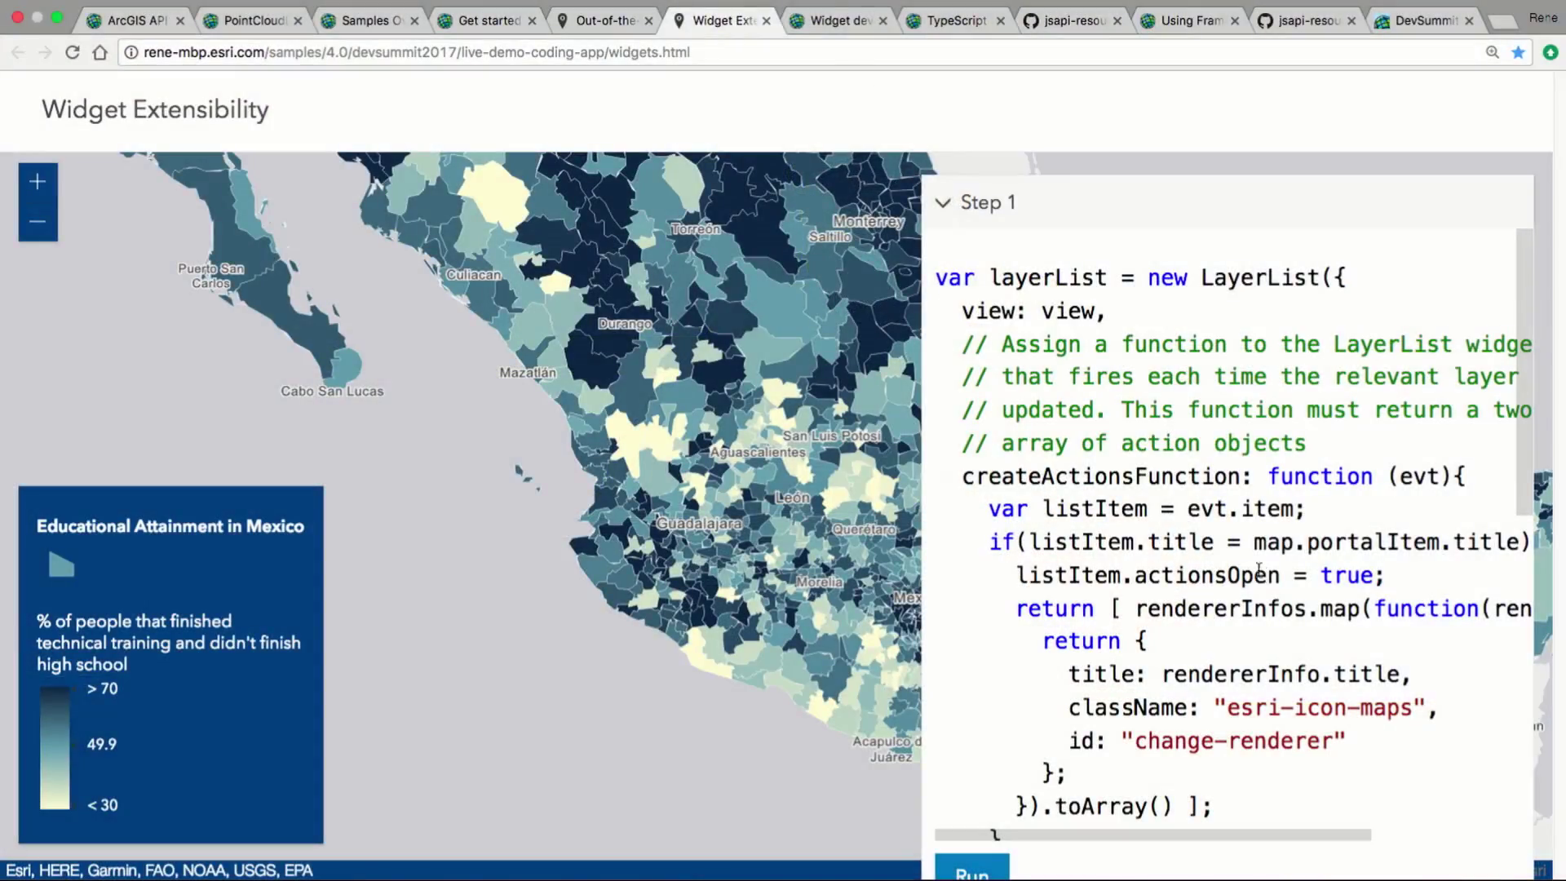
Run the Step 1 layer list code, try the completed-levels and total-population attainment renderings, then view the Widget development guide
click(951, 869)
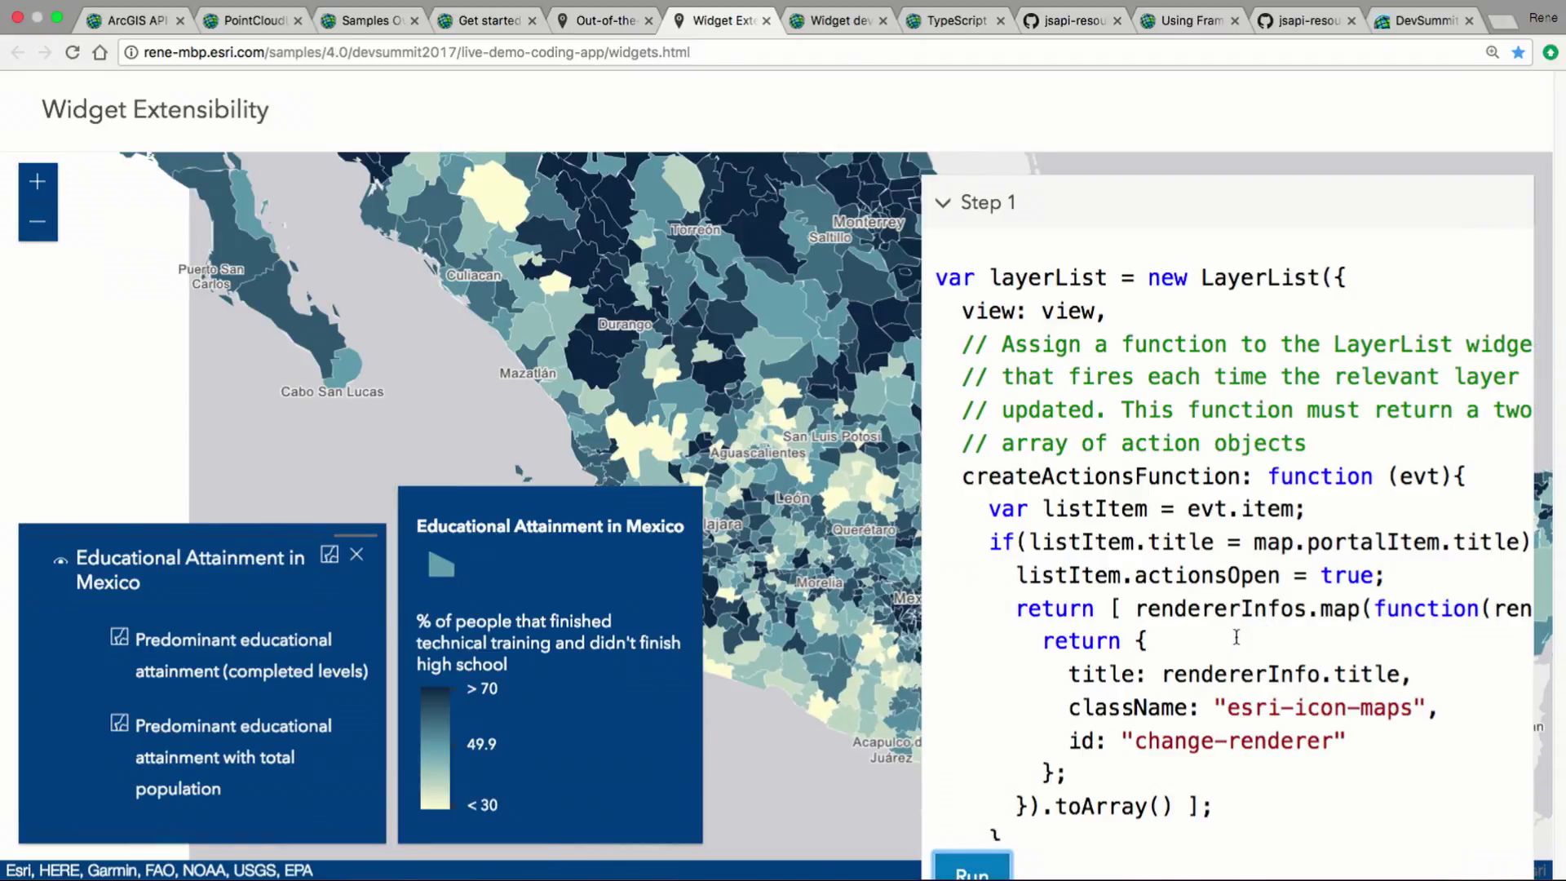
mouse_move(1012, 877)
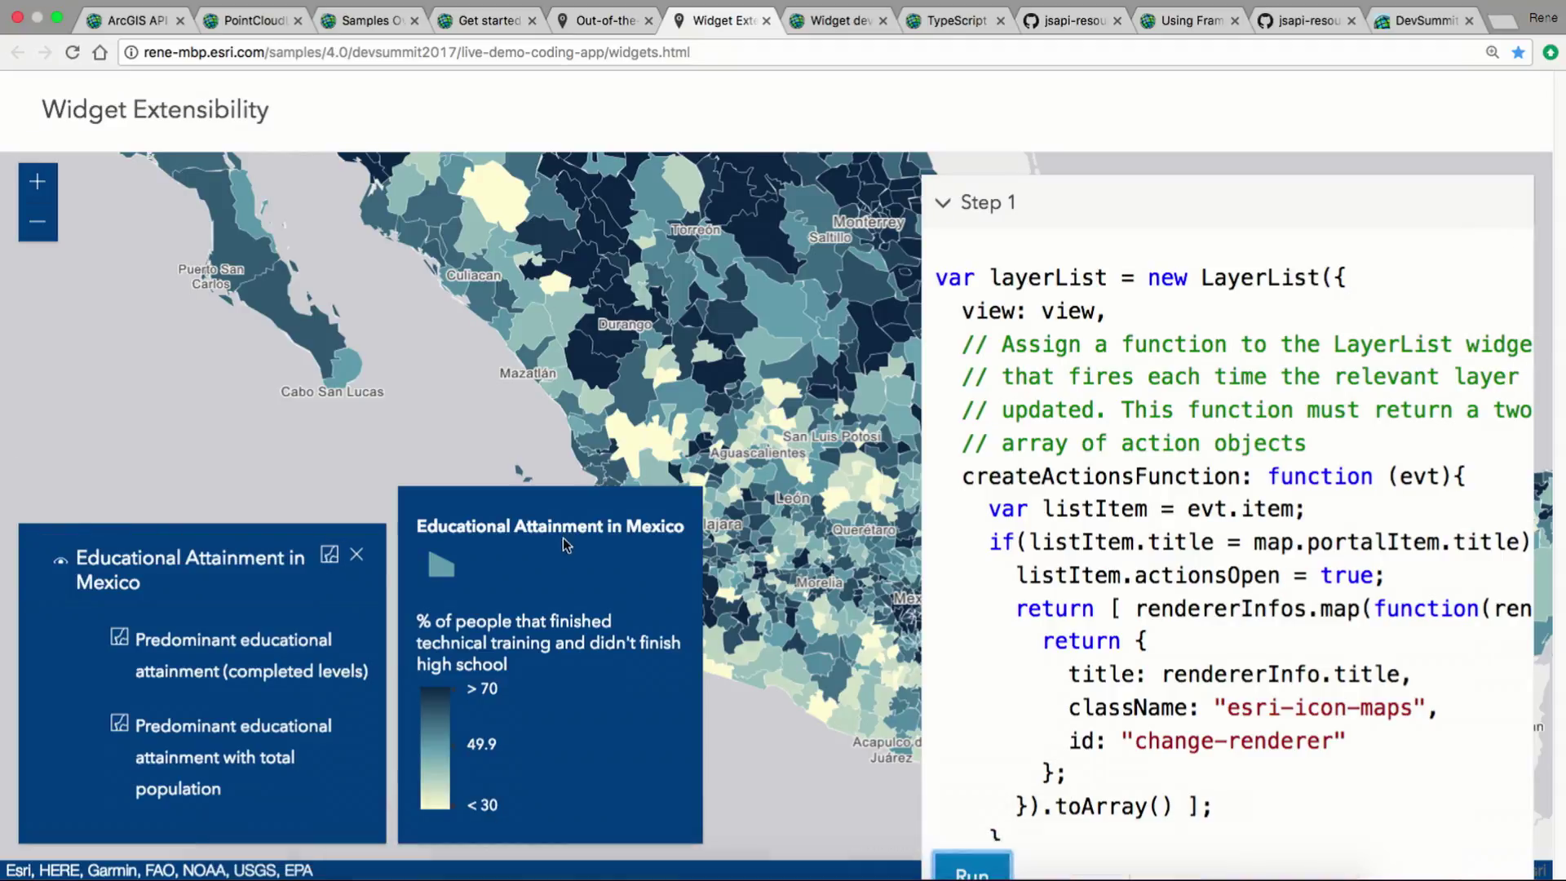
click(296, 642)
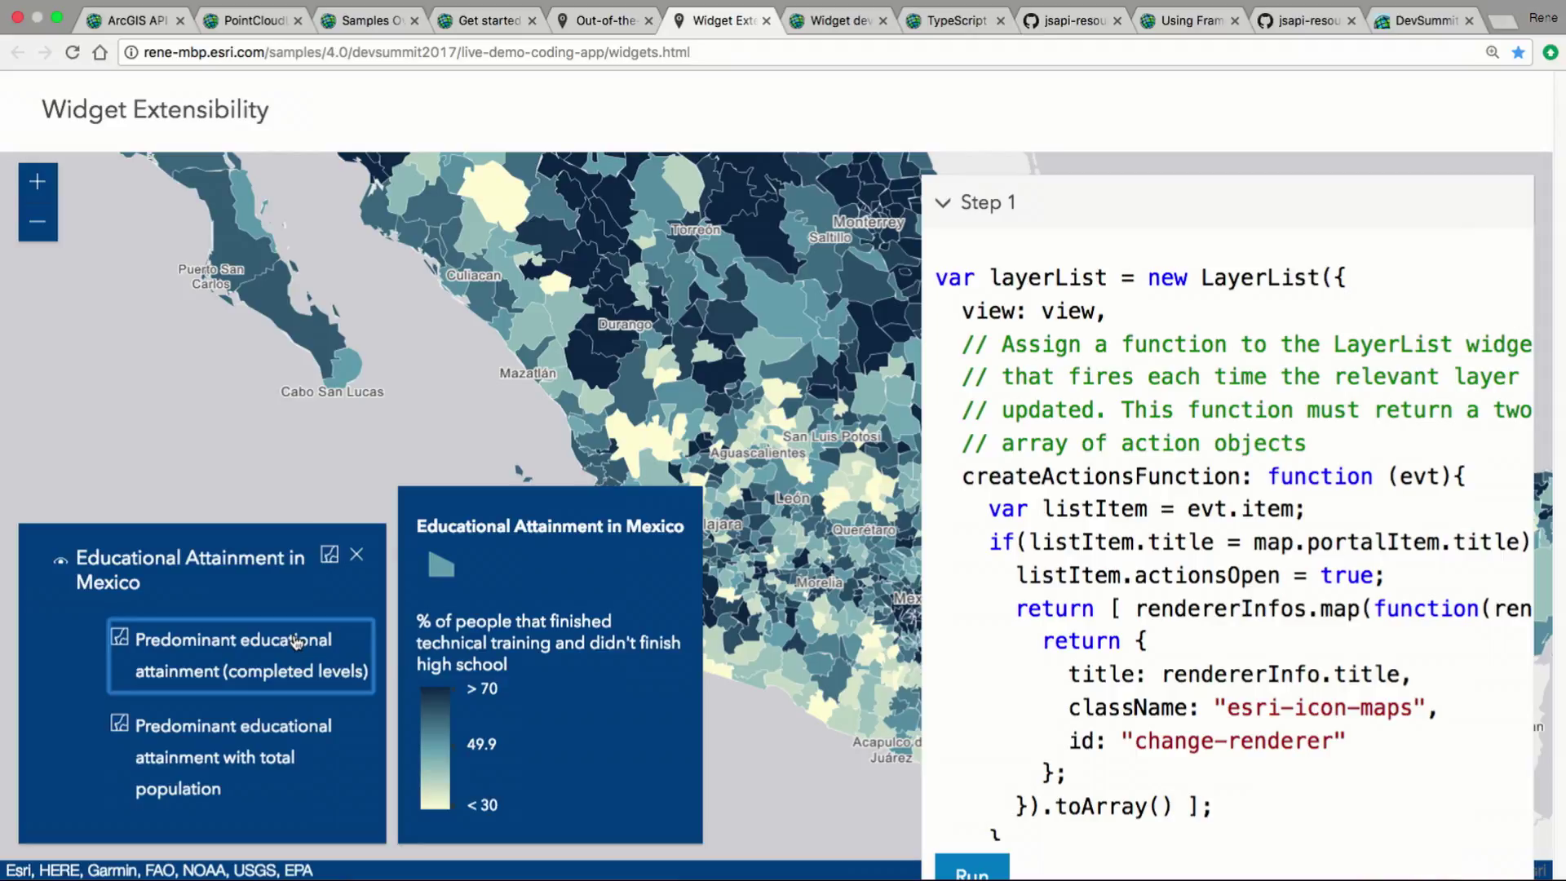
click(306, 739)
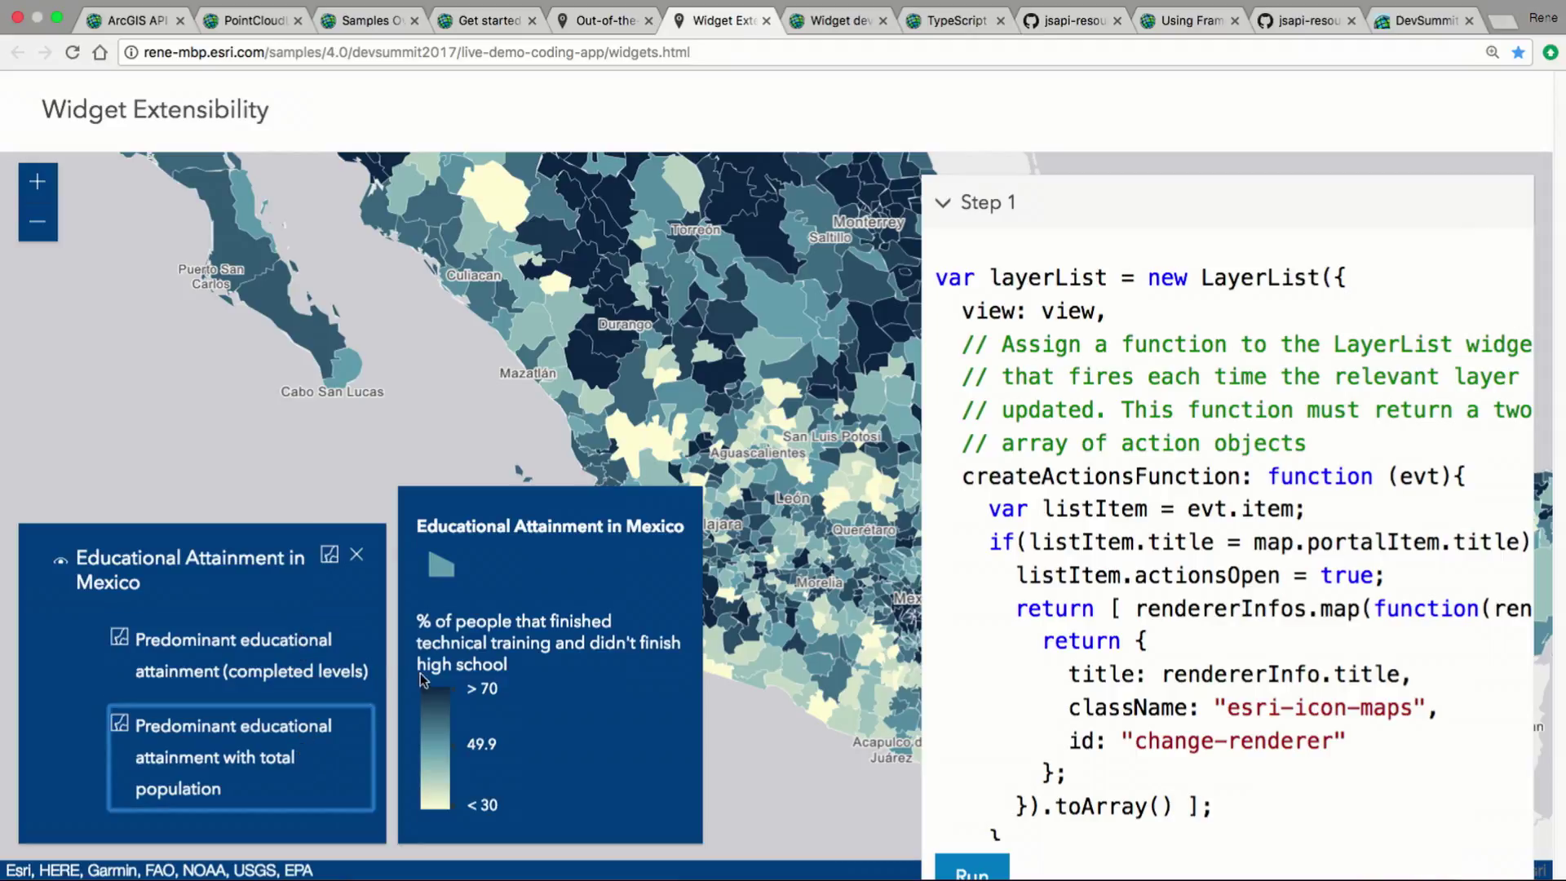
click(849, 23)
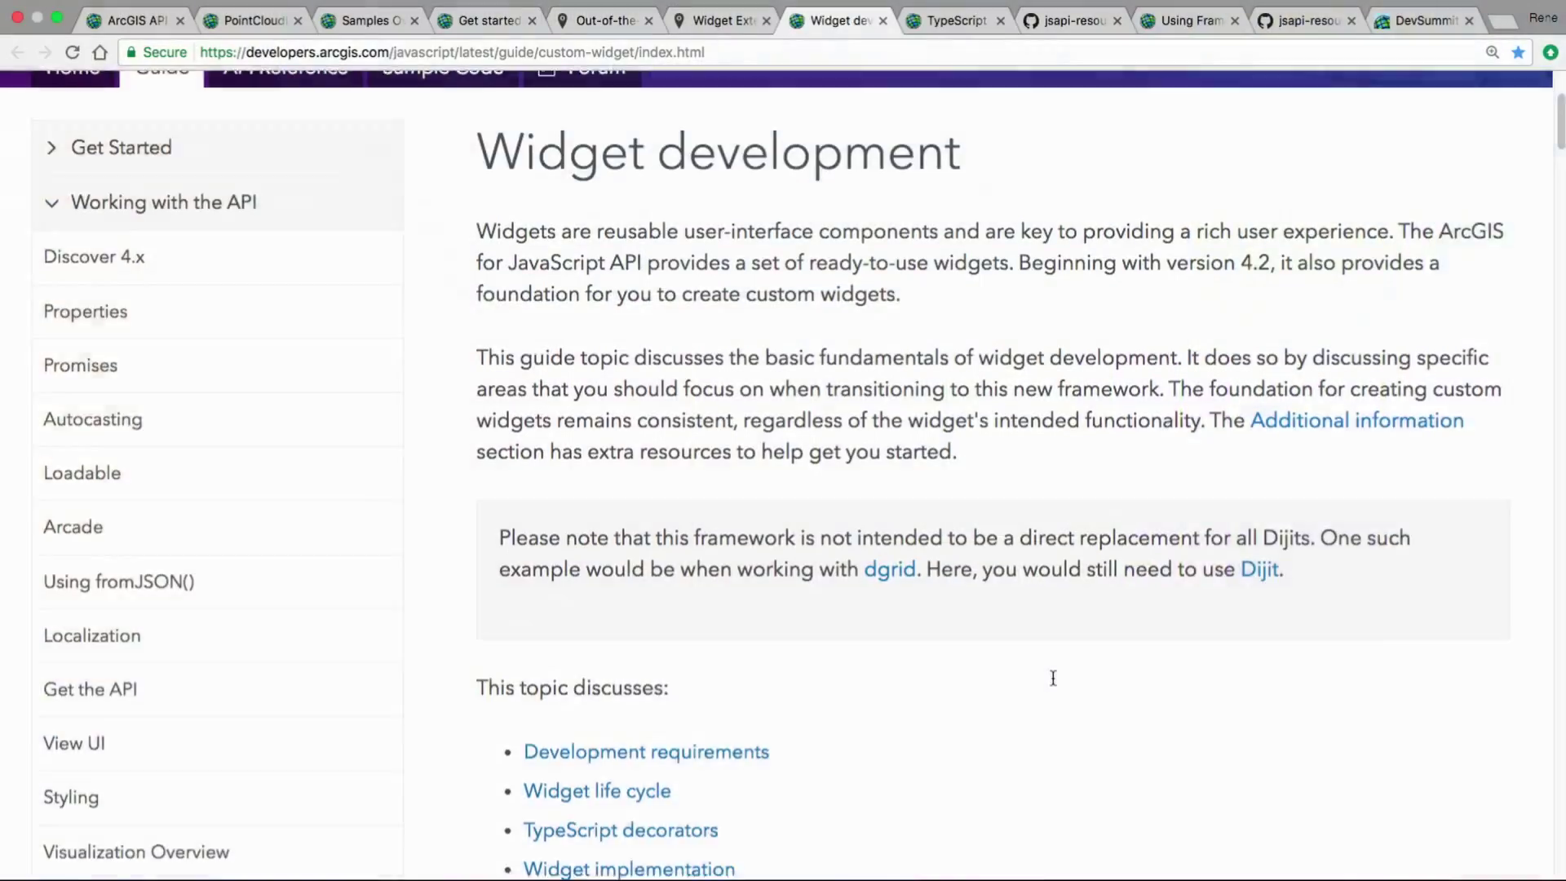
Read down through the guide, then go to the jsapi-resources TypeScript demo folder on GitHub
scroll(1054, 678, down, 4)
scroll(1053, 678, down, 5)
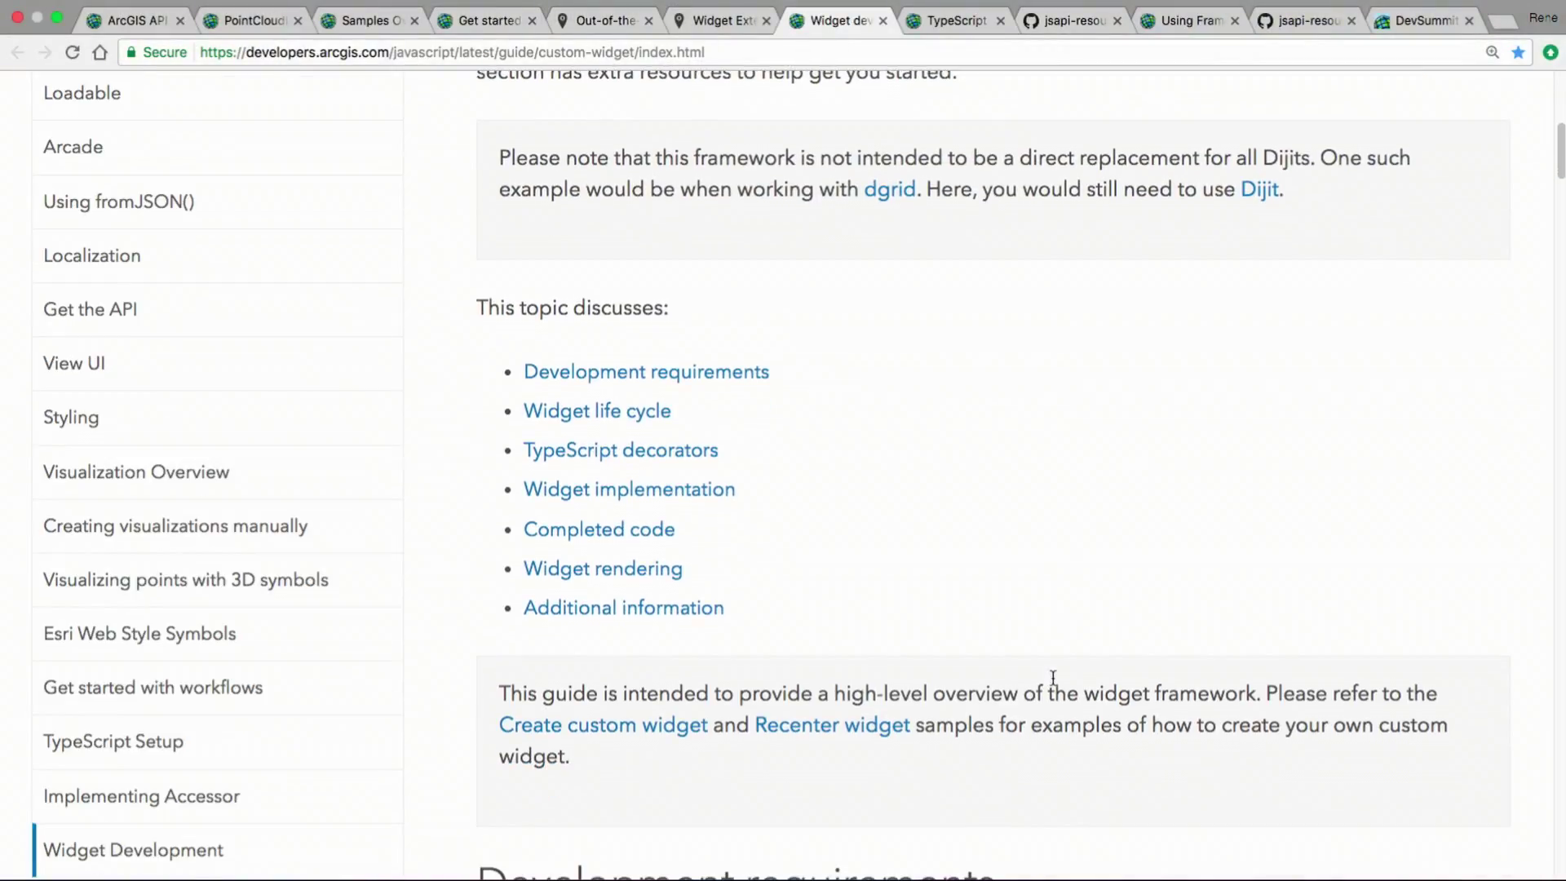
scroll(1053, 678, down, 1)
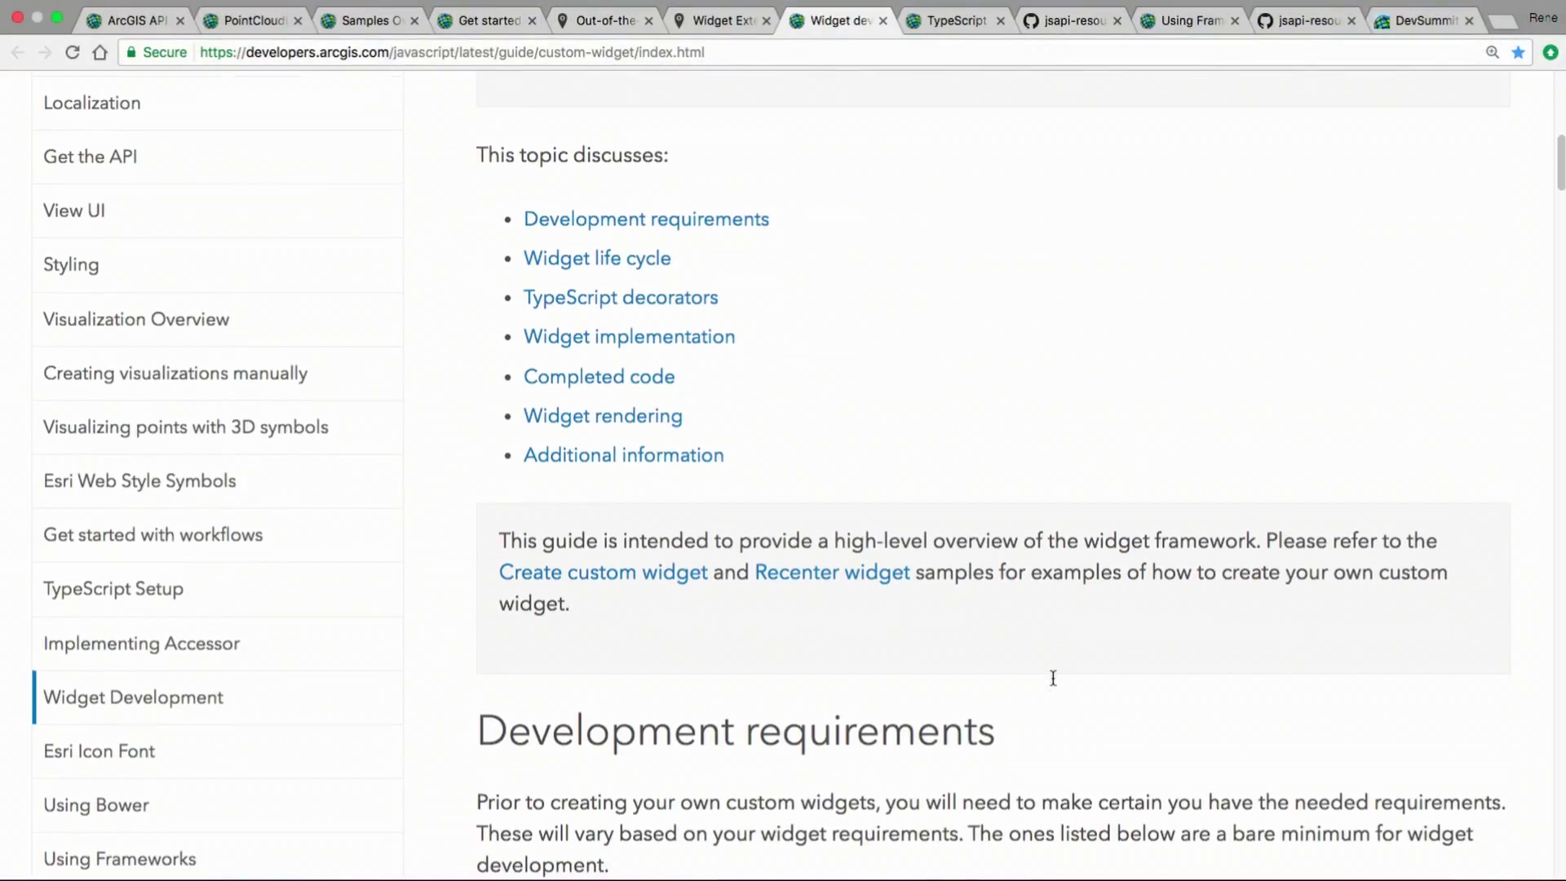
scroll(1054, 678, down, 5)
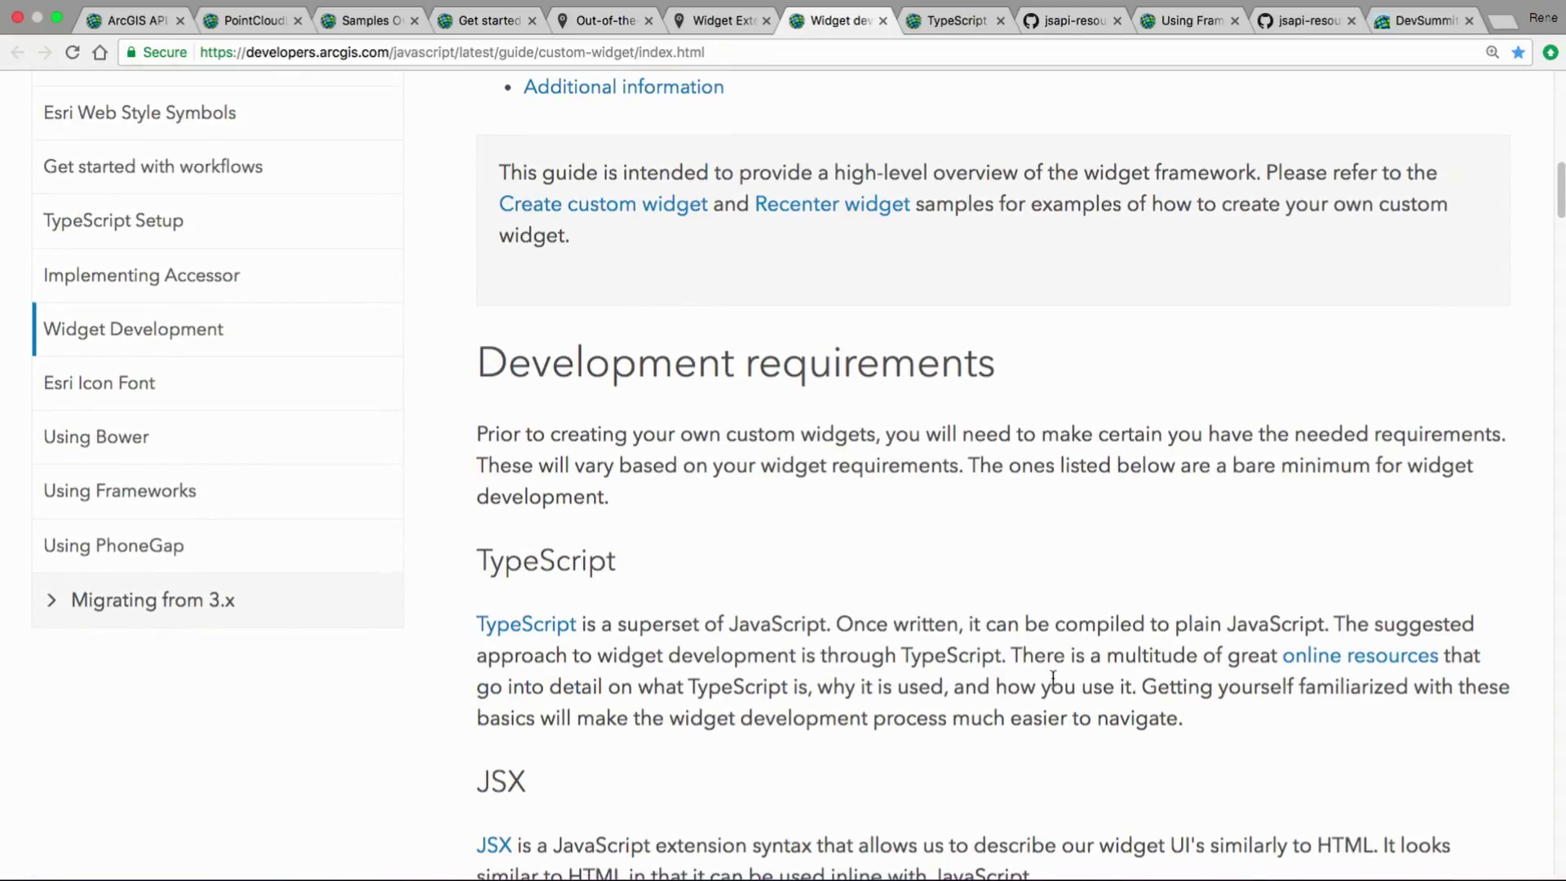
scroll(1053, 678, down, 1)
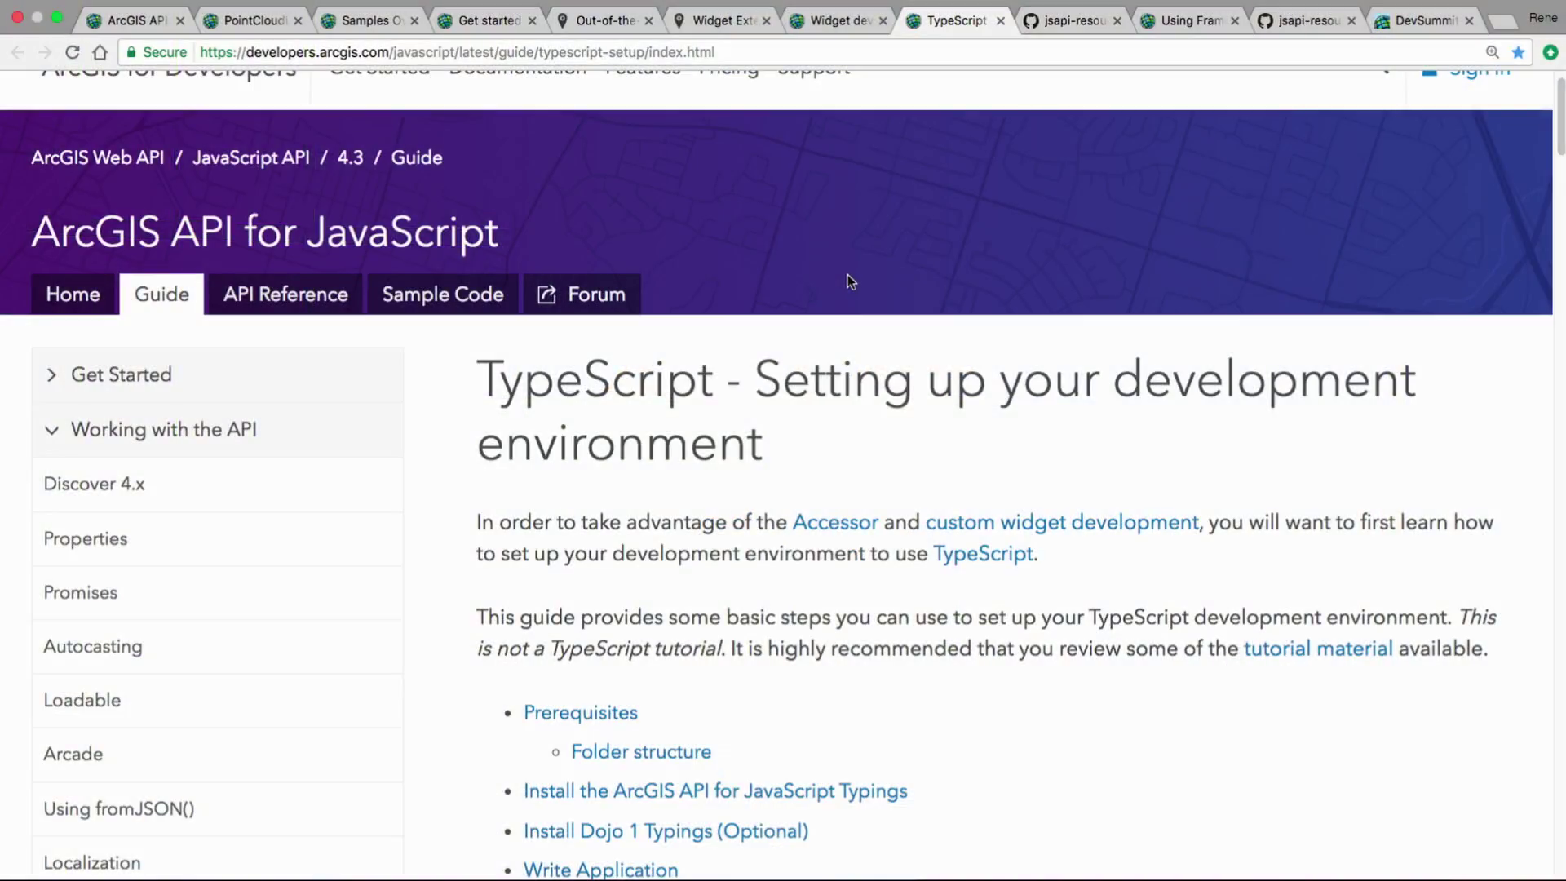
scroll(847, 275, down, 5)
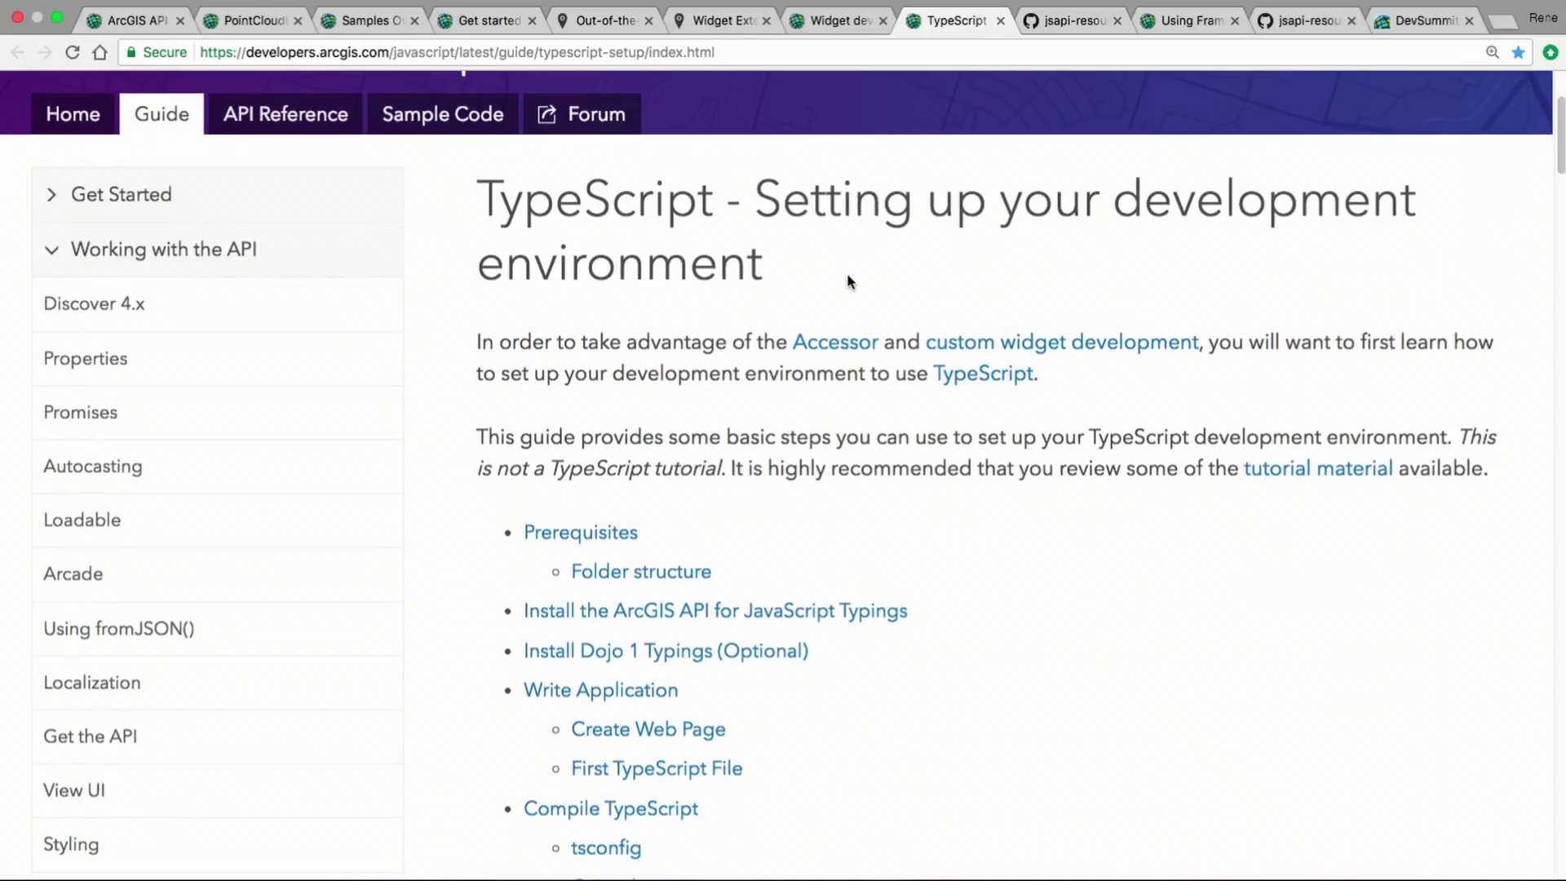
click(1040, 25)
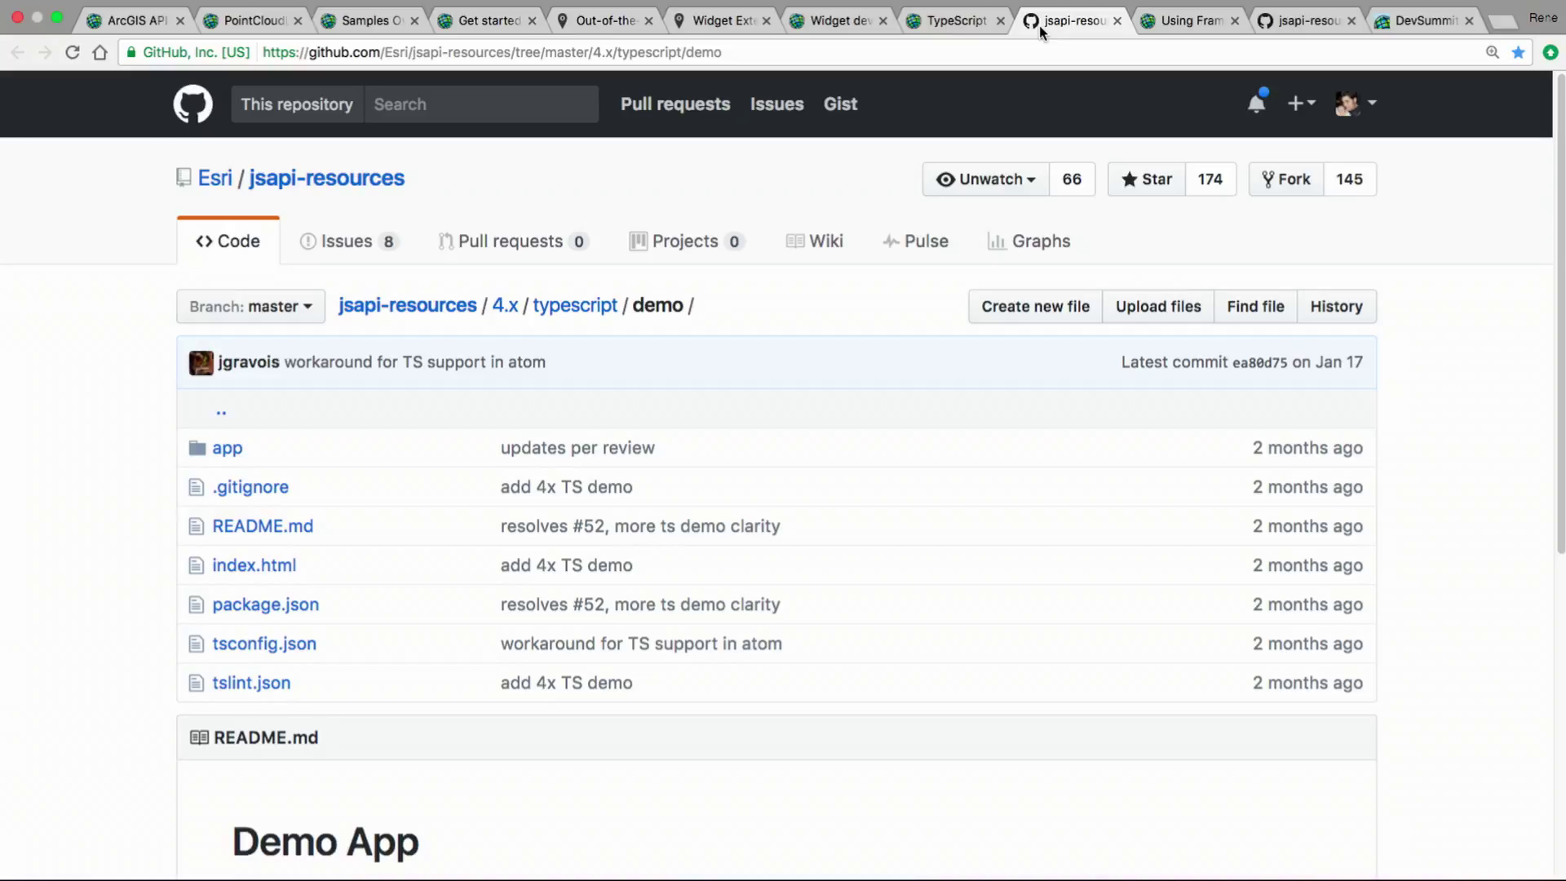
Switch to the ArcGIS API for JavaScript Using Frameworks guide
click(1164, 30)
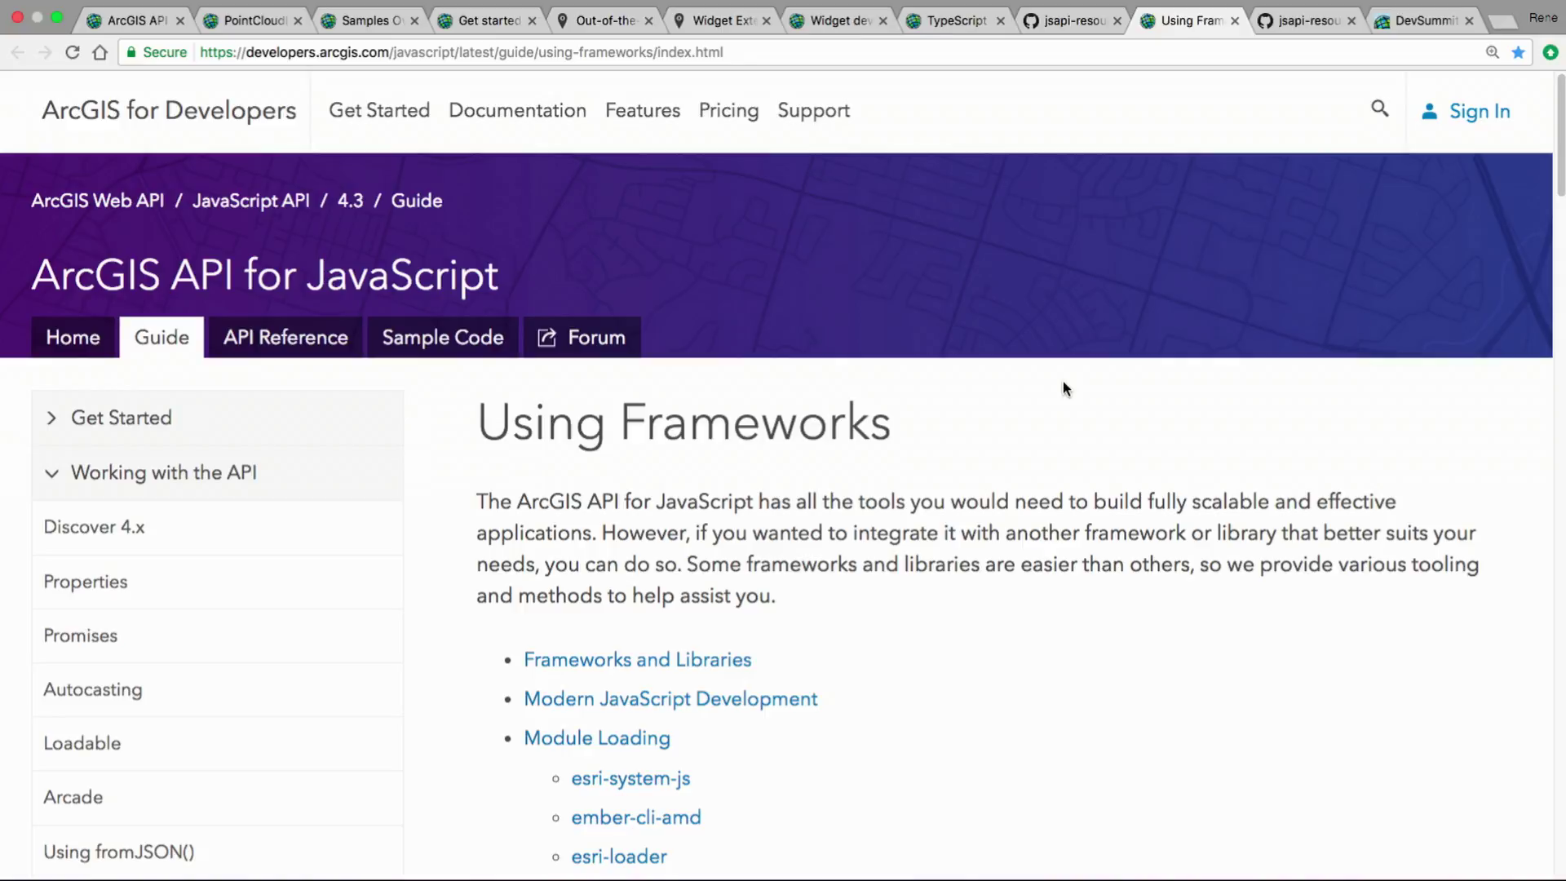
Scroll the Using Frameworks guide to its framework list, then open the DevSummit Technical Session Guide blog post
scroll(1068, 397, down, 3)
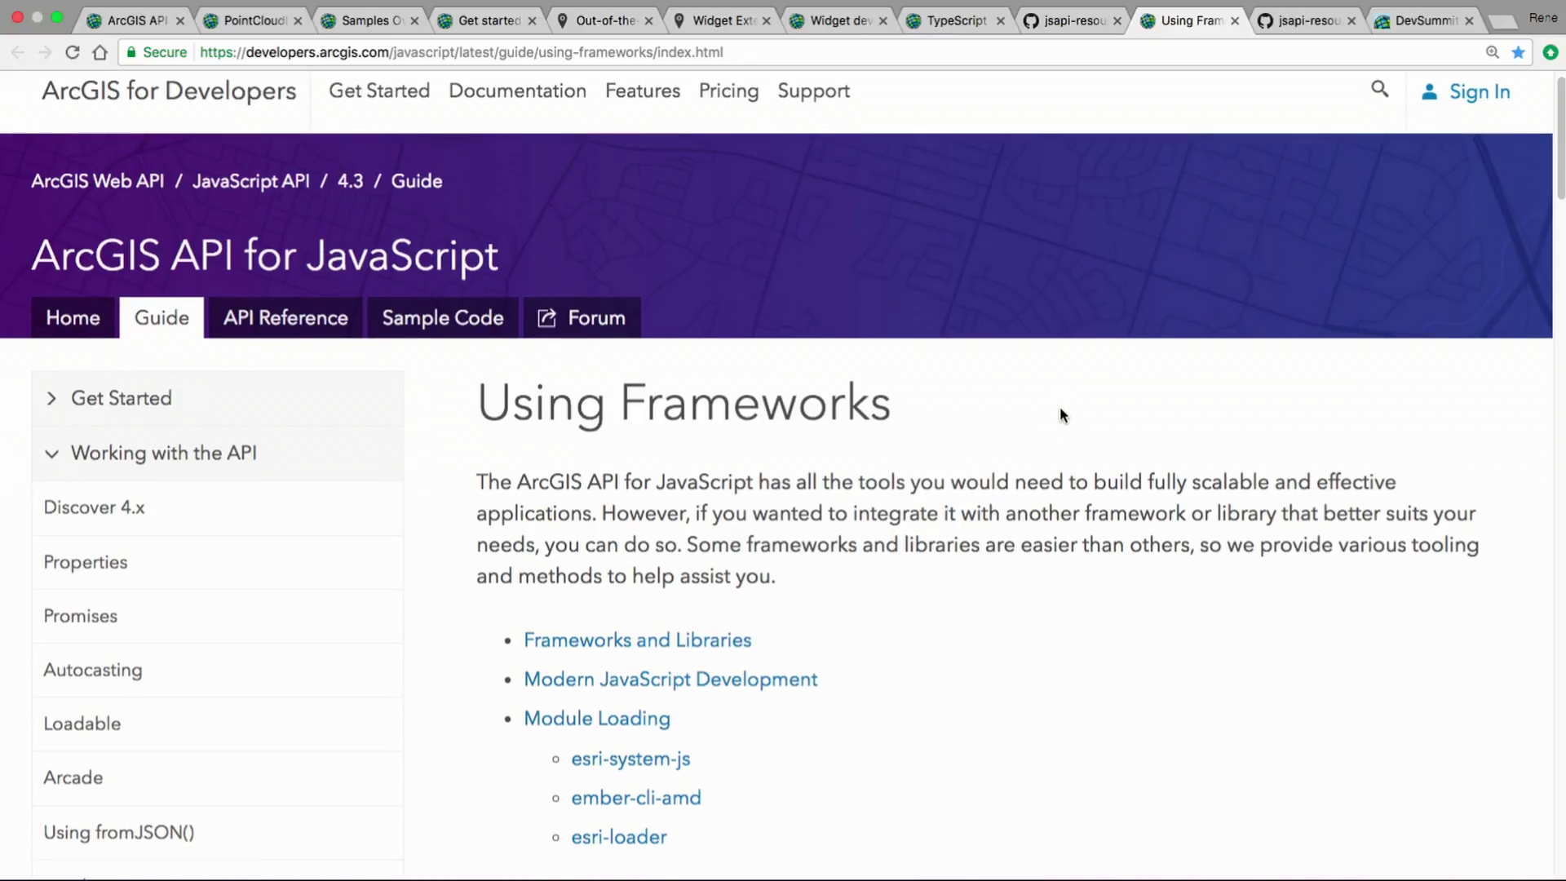
scroll(1062, 415, down, 10)
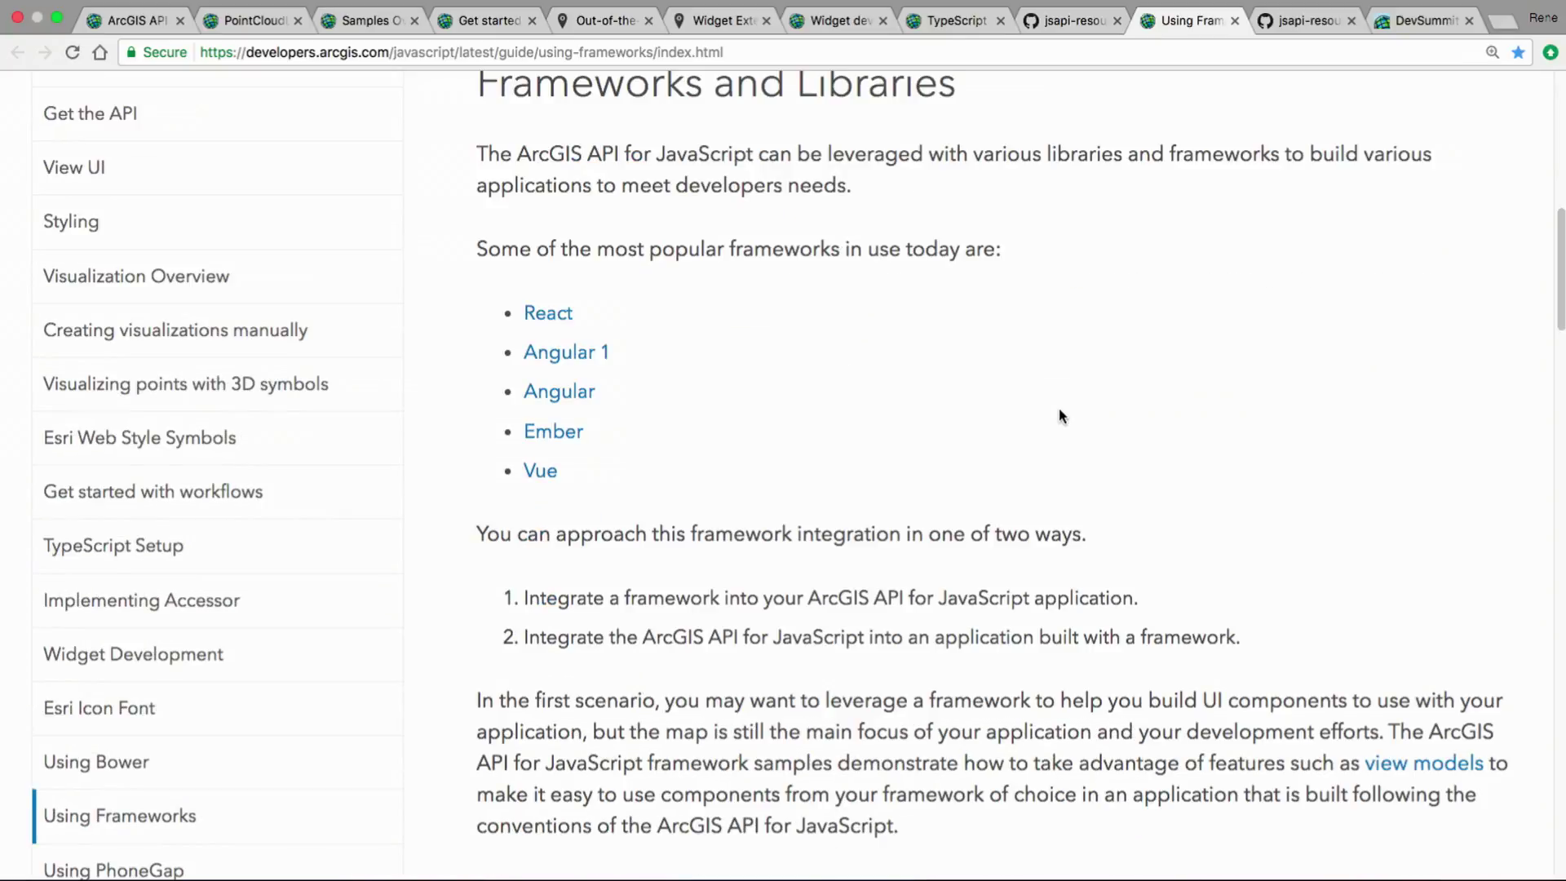
scroll(1060, 414, down, 1)
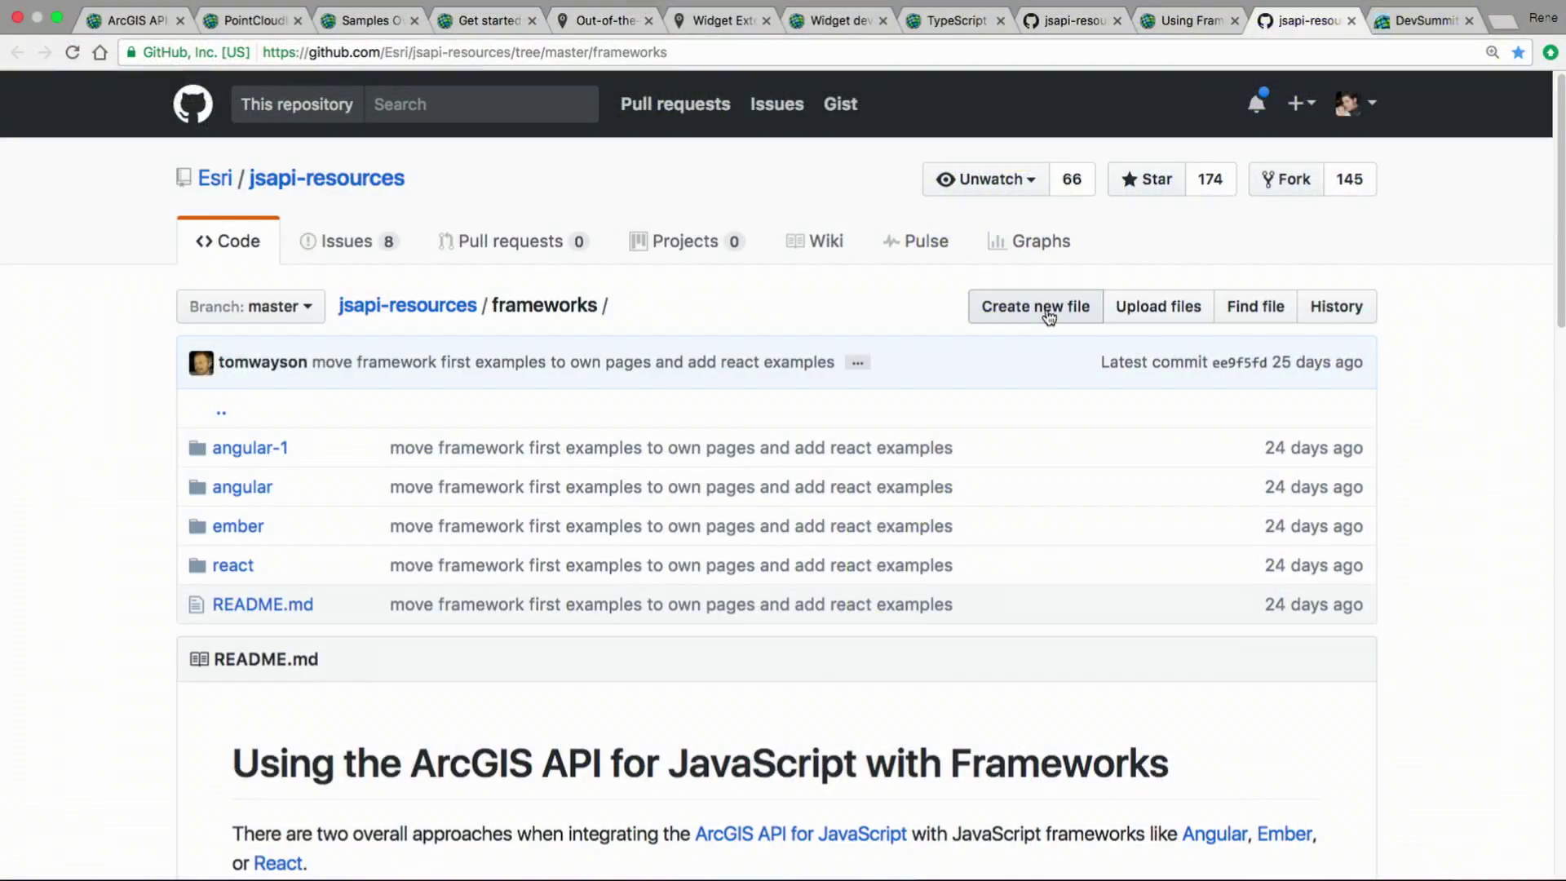
click(1391, 30)
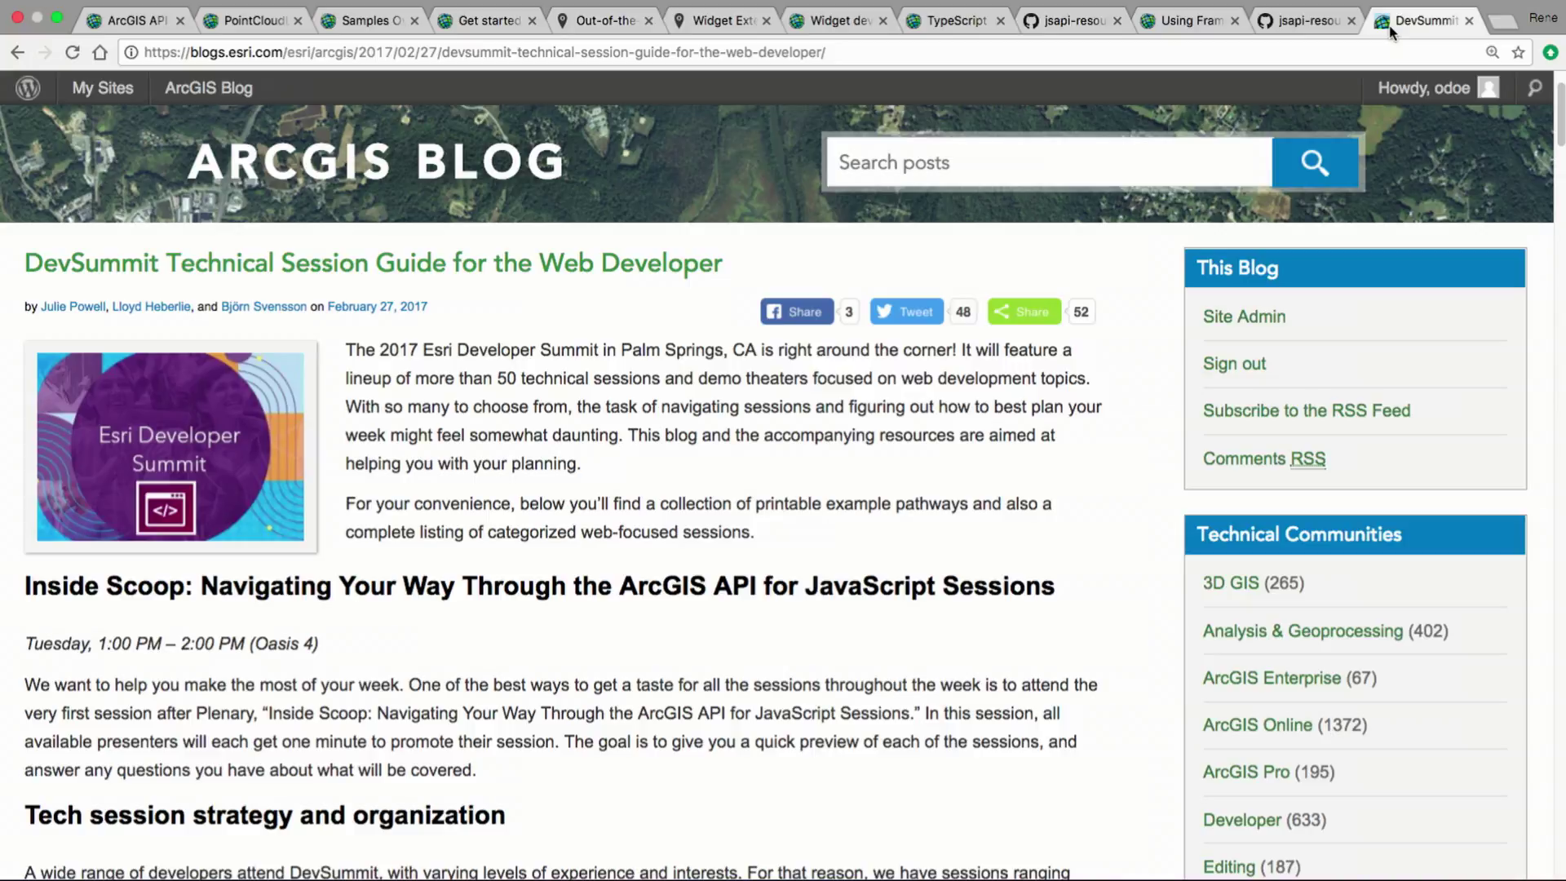